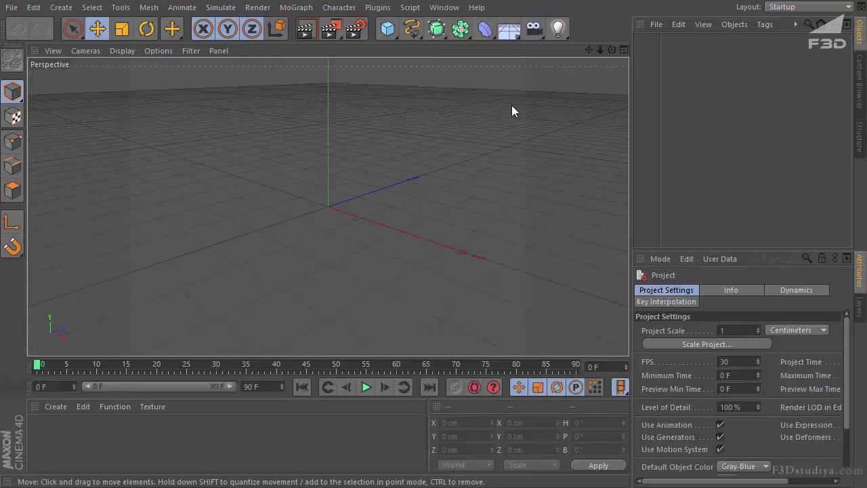
Step: Add a cube primitive and set its Y size to 40 cm
left_click(387, 28)
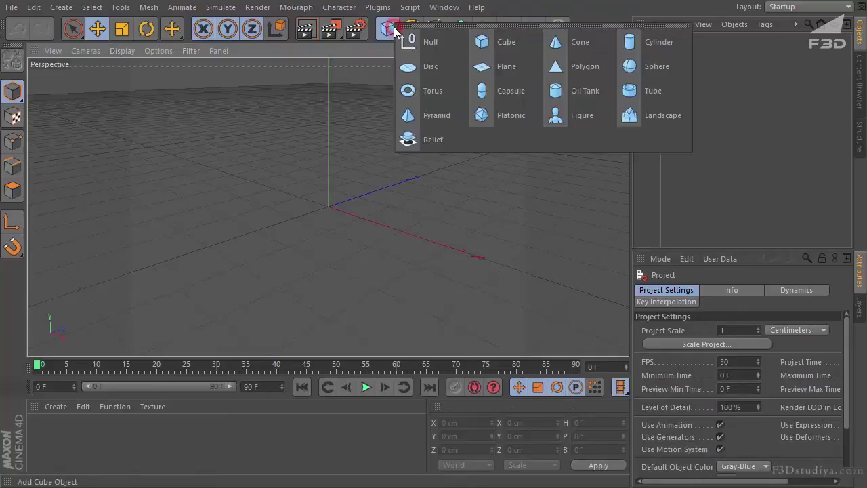
left_click(501, 44)
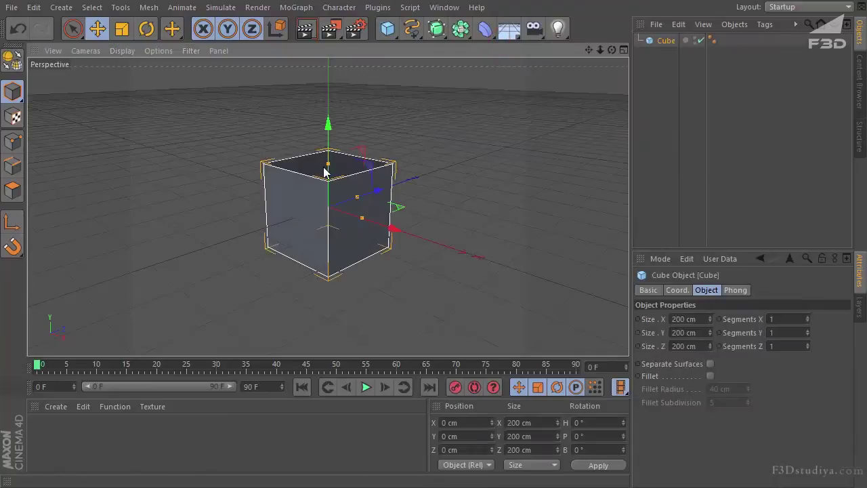
left_click_drag(326, 170, 328, 201)
left_click(669, 330)
type("40")
key("Return")
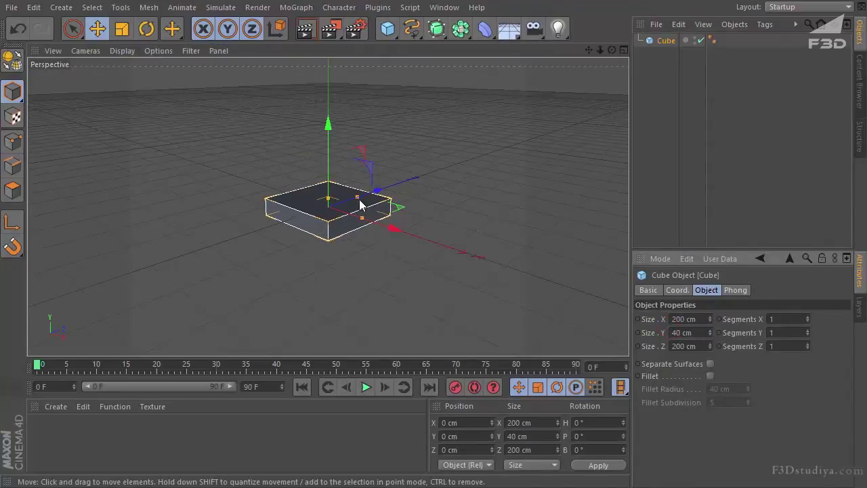
Step: Set the cube's Z size to 150 cm and its X size to 300 cm
left_click_drag(358, 196, 350, 203)
double_click(687, 346)
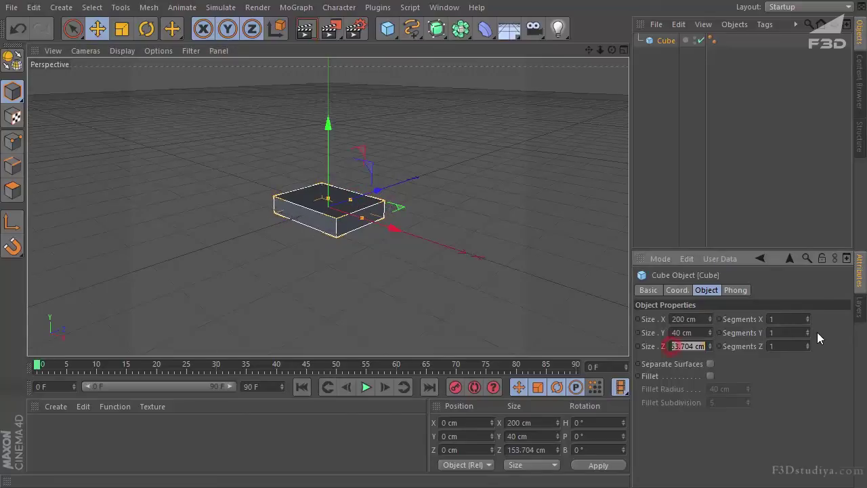
type("150")
key("Return")
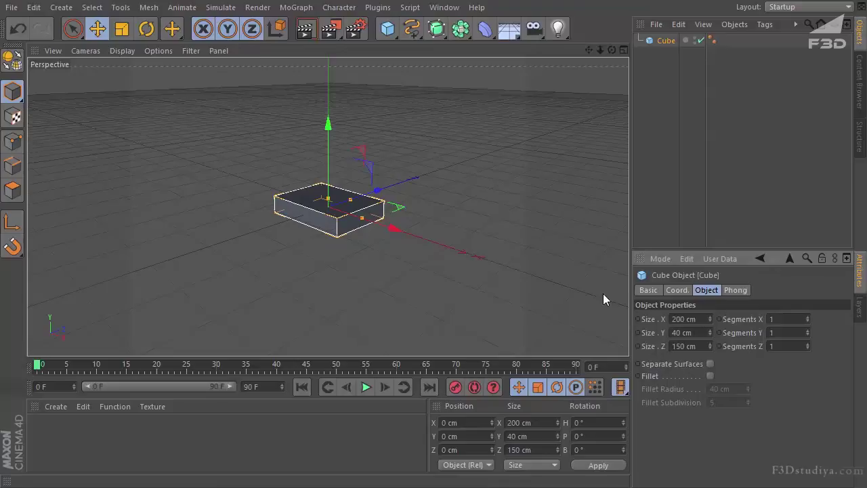
left_click_drag(417, 277, 440, 276, "alt")
right_click_drag(353, 193, 585, 264, "alt")
left_click_drag(698, 317, 506, 283)
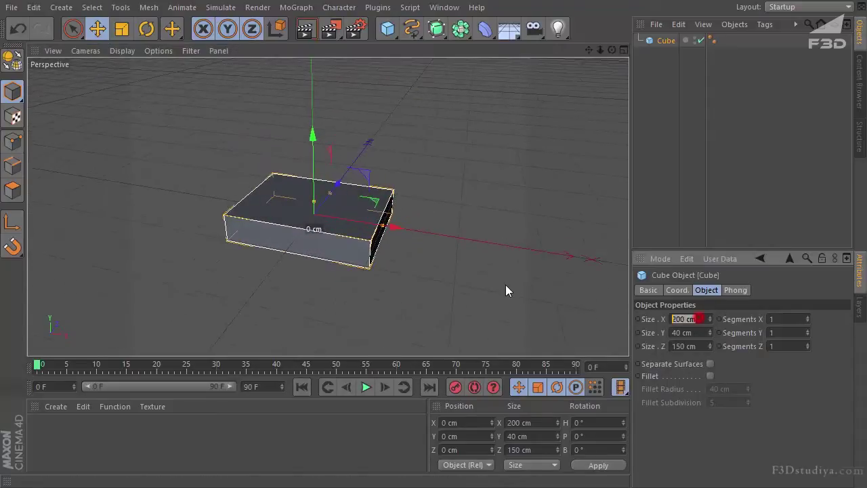
type("300")
key("Return")
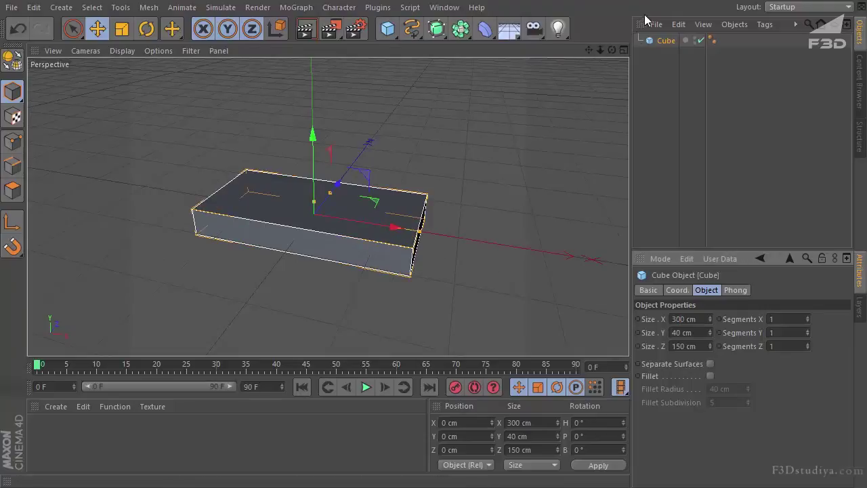
Step: Set the cube's X segments to 3, keeping it at the origin
mouse_move(416, 277)
left_mouse_down("alt")
mouse_move(417, 292)
mouse_move(420, 279)
mouse_move(429, 278)
left_mouse_up("alt")
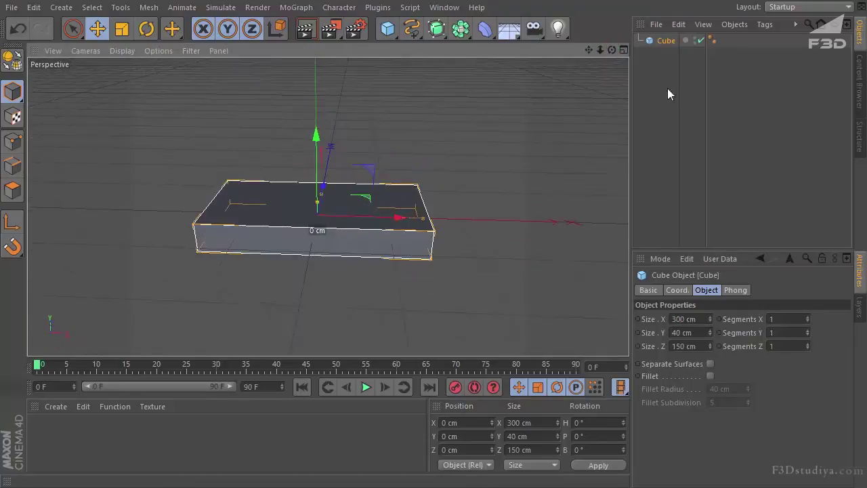
left_click(807, 315)
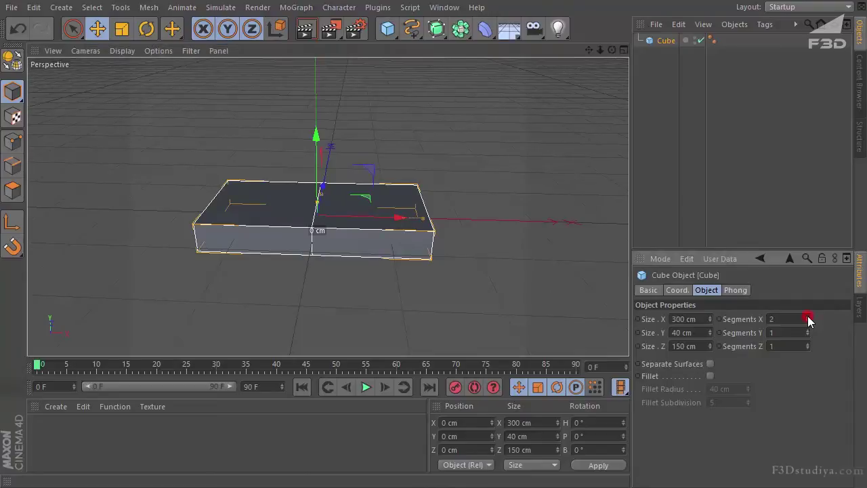
left_click(807, 315)
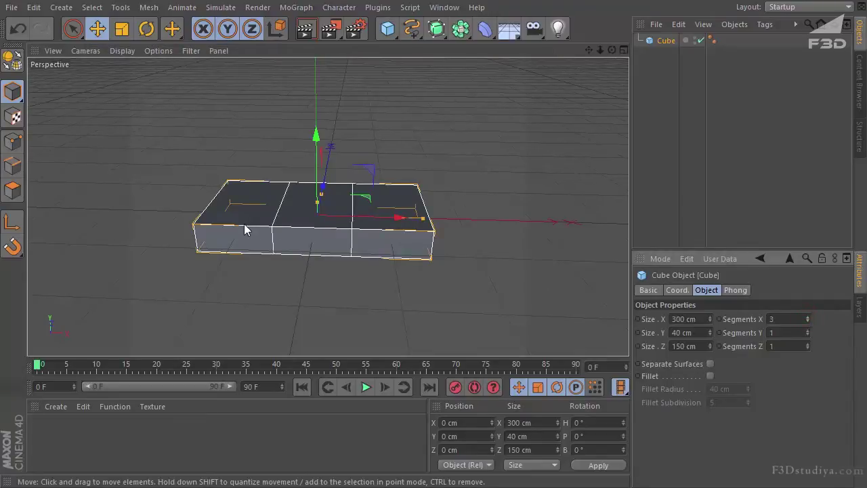
left_click_drag(311, 221, 312, 222)
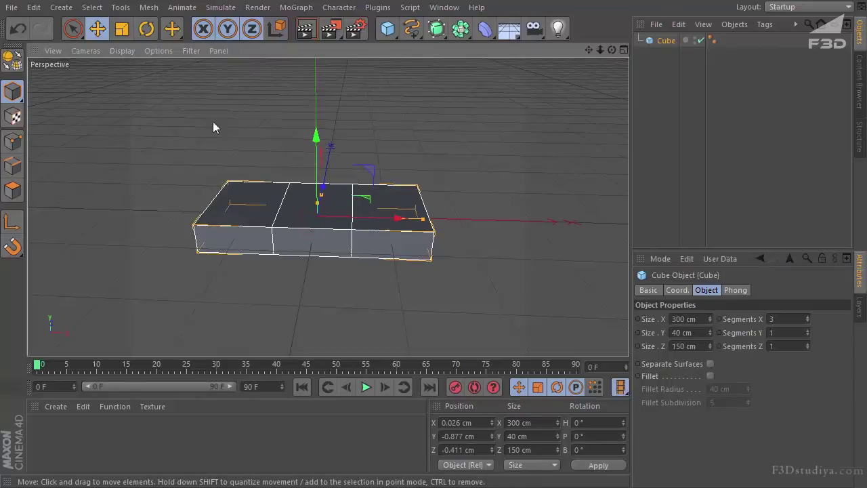
left_click(9, 31)
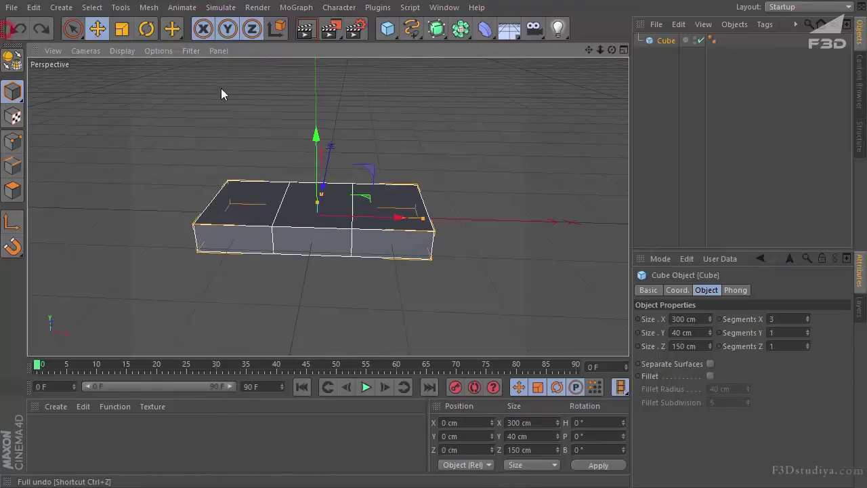
Step: Set the cube's Z segments to 3 and its Y segments to 2
left_click(807, 343)
left_click(807, 344)
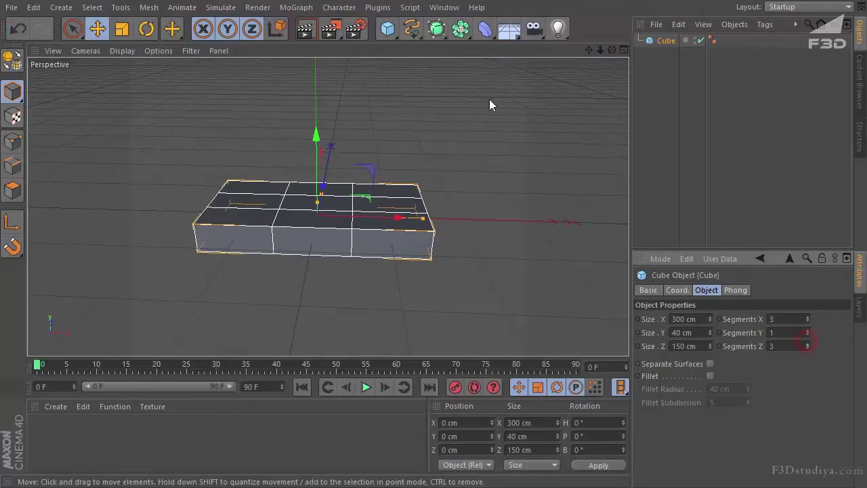
left_click_drag(611, 50, 589, 66)
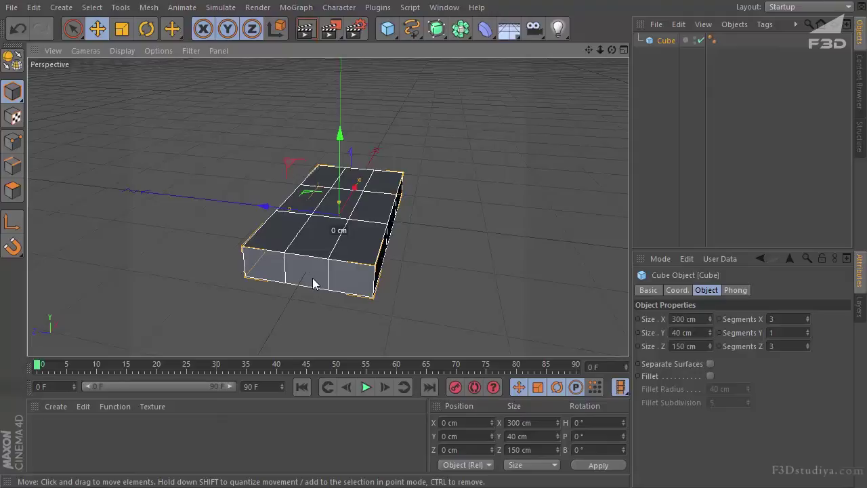
left_click_drag(611, 51, 420, 276)
left_click(807, 330)
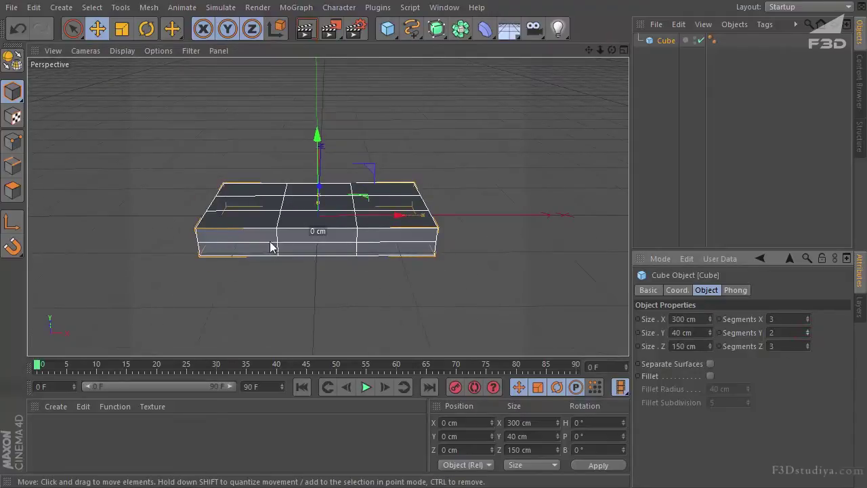
Step: Convert the cube to an editable polygon object and switch to polygon mode
left_click_drag(611, 50, 415, 271)
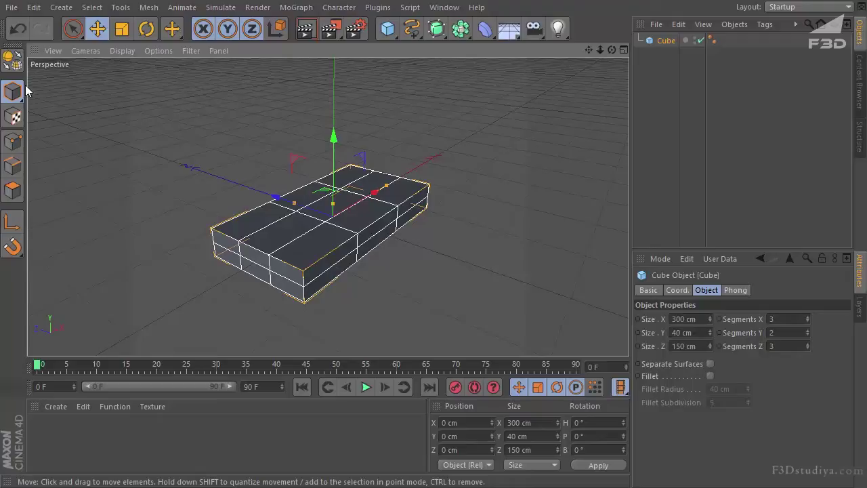
left_click(12, 61)
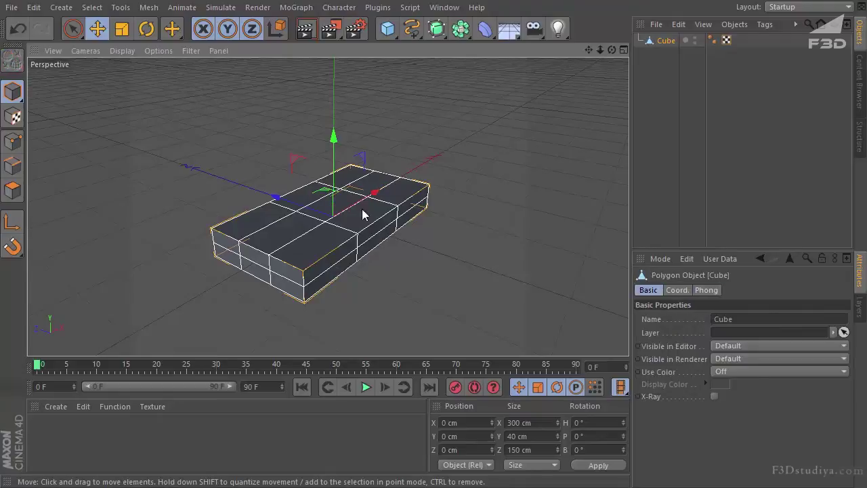
left_click(15, 191)
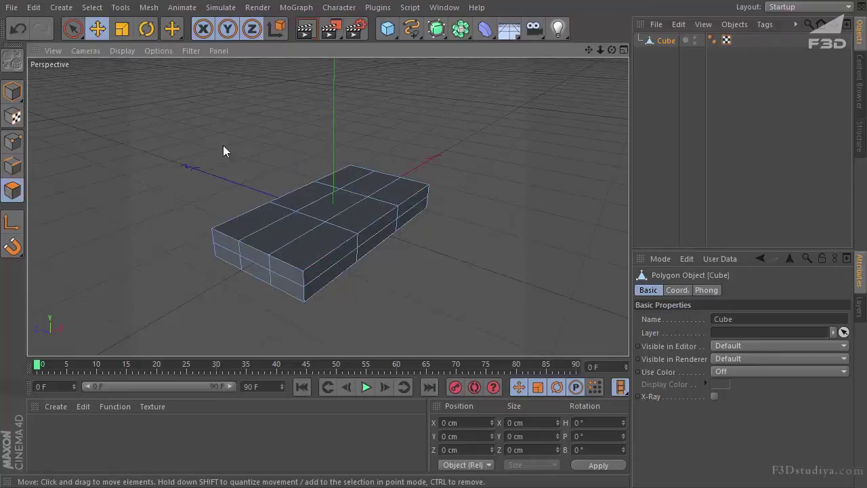
Step: Inset the three middle polygons across the cube's top as a group, using Extrude Inner with a 10 cm offset
left_click(76, 30)
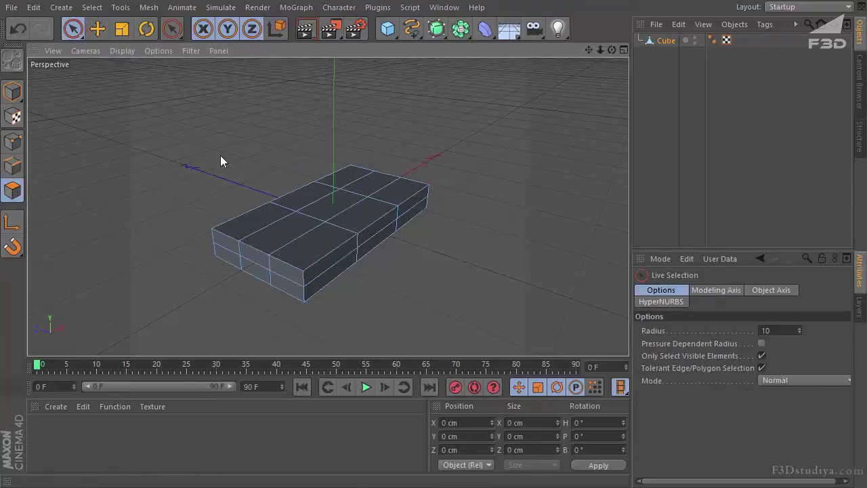
left_click(329, 198)
mouse_move(356, 215)
left_mouse_down()
mouse_move(319, 199)
mouse_move(344, 213)
left_mouse_up()
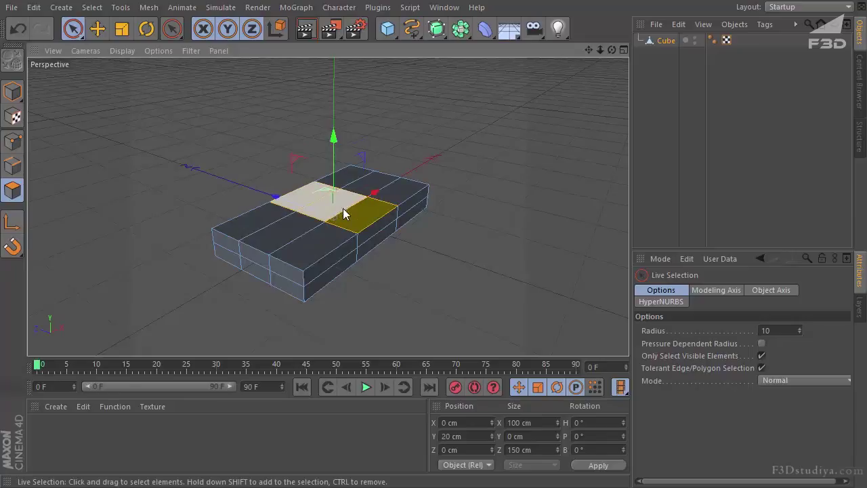
right_click(505, 155)
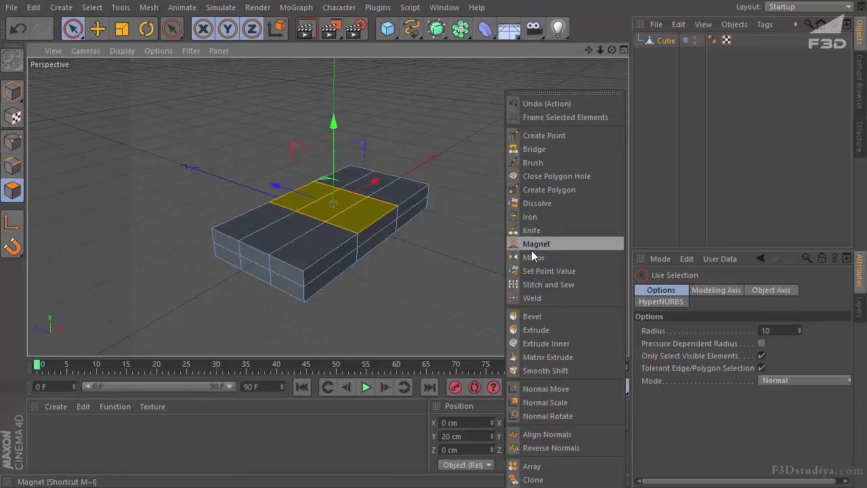
left_click(535, 345)
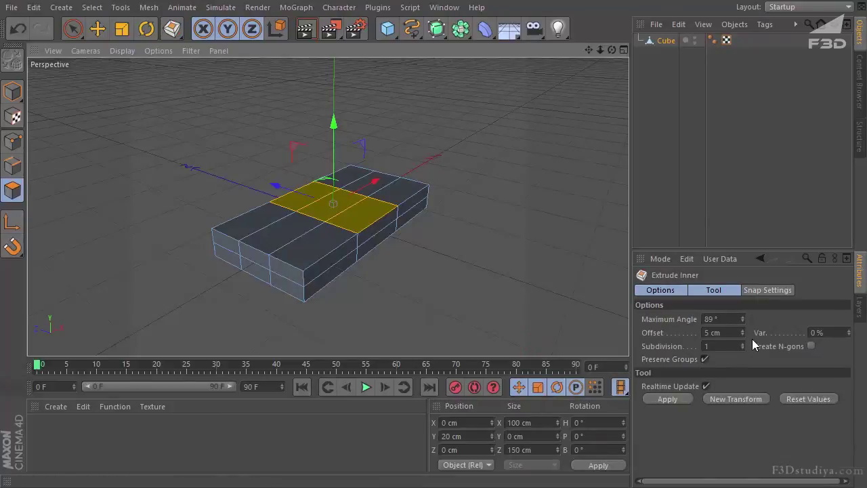
left_click(733, 333)
type("10")
left_click(667, 399)
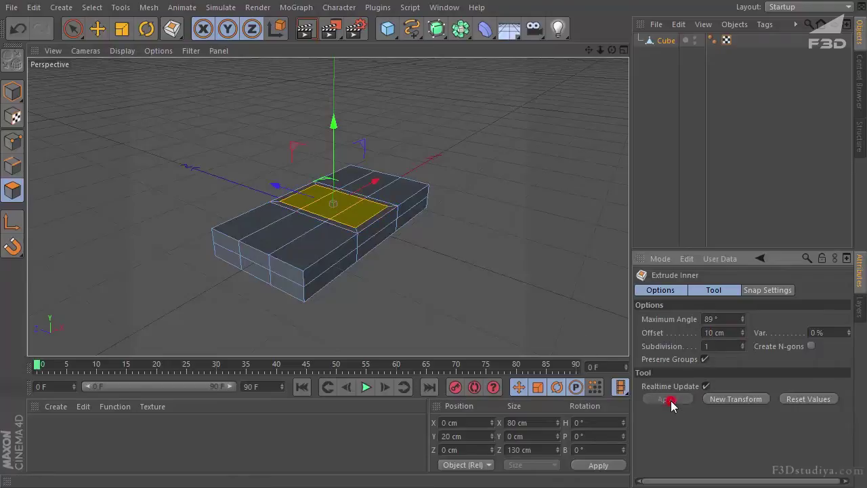
Step: Extrude the inset top polygons upward and set their Y position to 160 cm
scroll(386, 197, "up", 2)
right_click(472, 161)
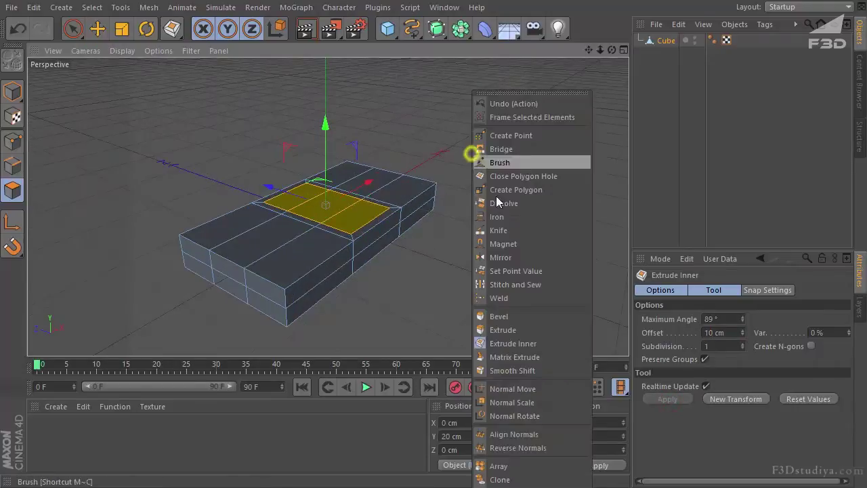
left_click(512, 333)
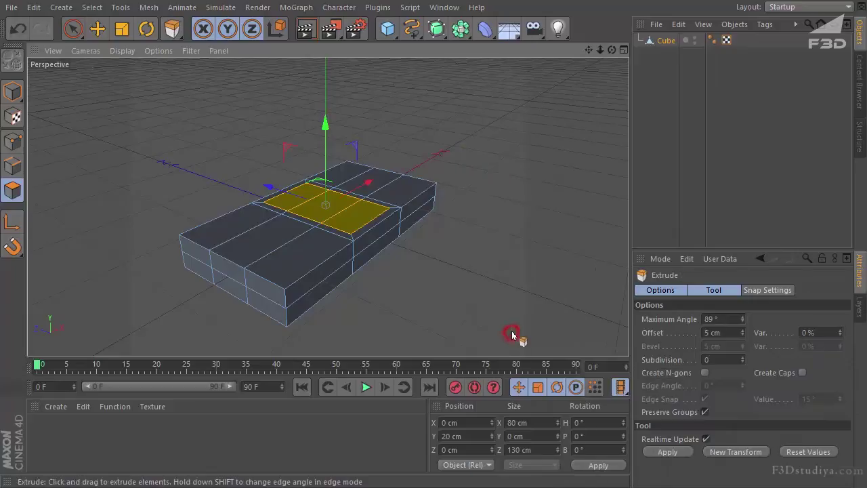
mouse_move(425, 271)
left_mouse_down()
mouse_move(386, 294)
mouse_move(419, 276)
left_mouse_up()
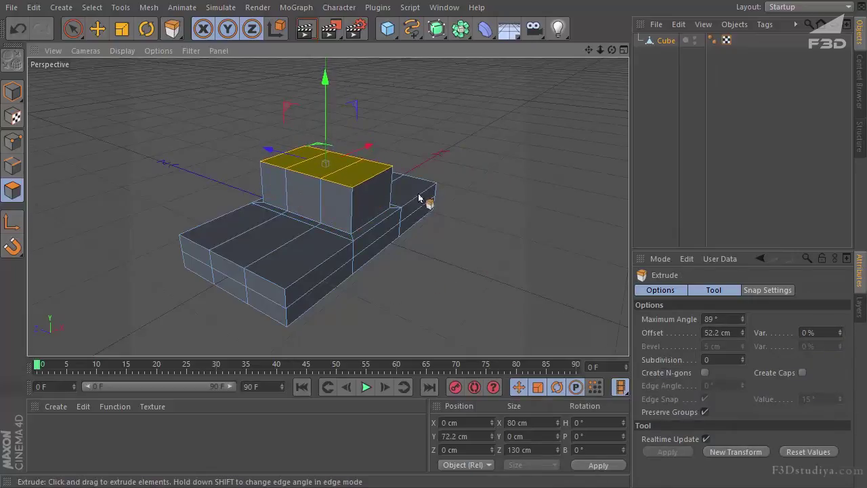
left_click_drag(325, 77, 324, 81)
left_click(483, 437)
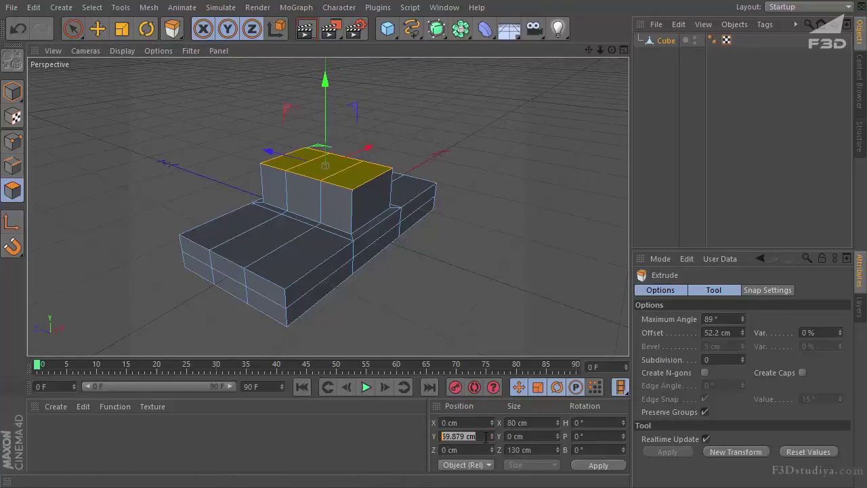
type("160")
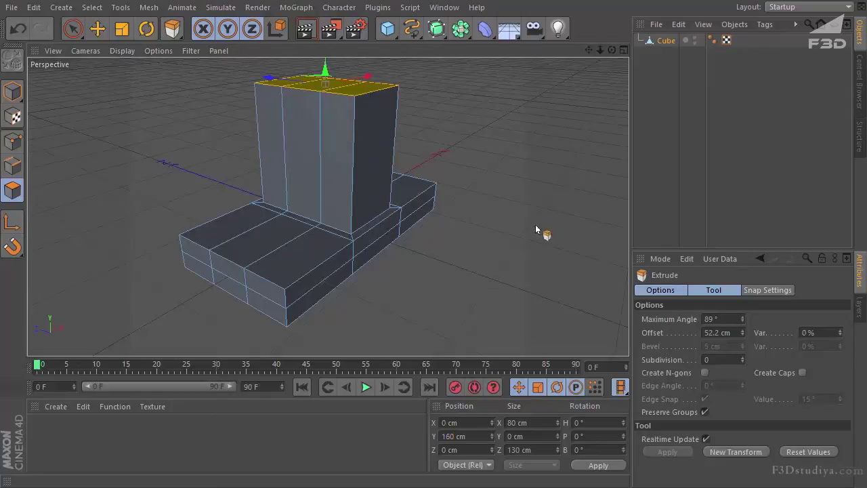
Step: Lower the top polygons of the extruded block to a Y position of 140 cm
left_click_drag(611, 49, 420, 276)
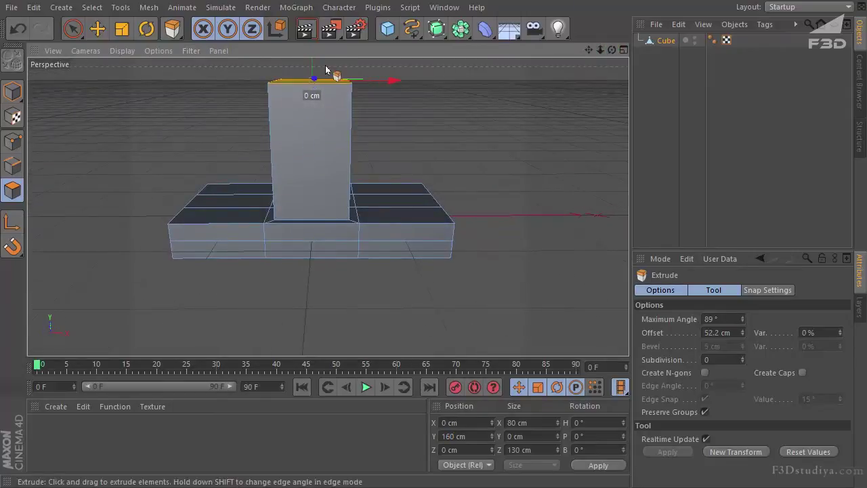
left_click_drag(611, 50, 421, 276)
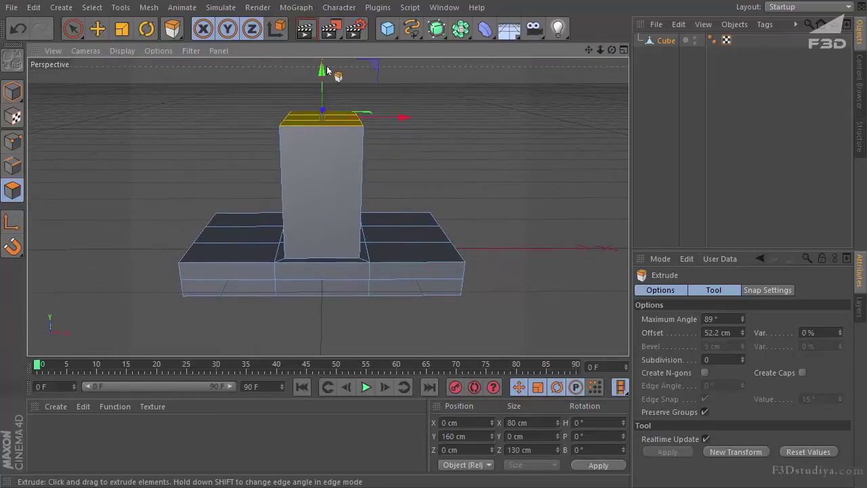
mouse_move(325, 75)
left_mouse_down()
mouse_move(329, 120)
mouse_move(328, 90)
left_mouse_up()
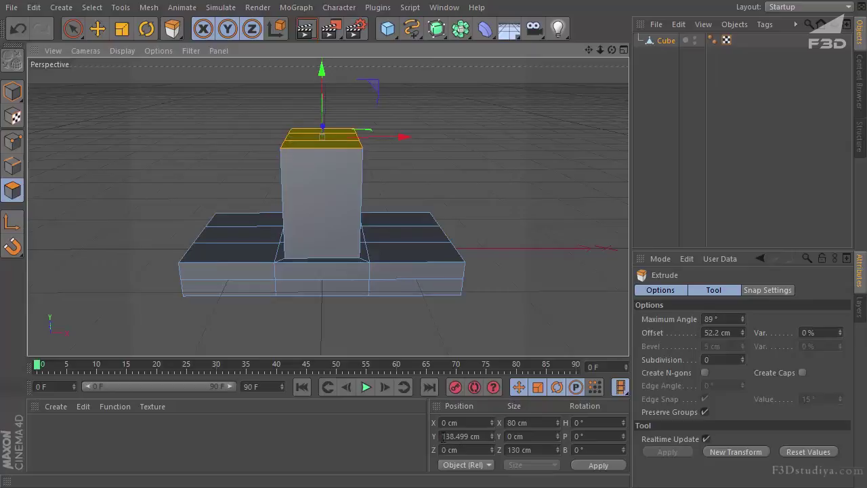
double_click(442, 436)
type("140")
key("Return")
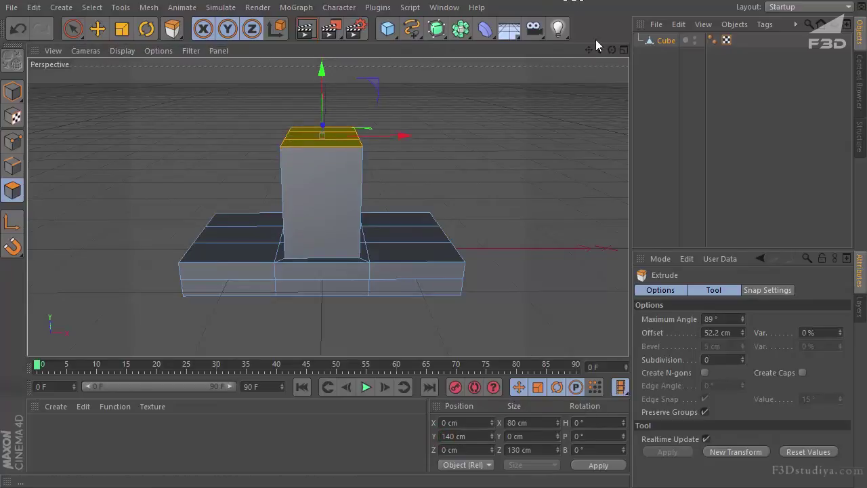
Step: In point mode, select the mid-height points along both long sides of the base and scale them outward along Z to about 168 cm
left_click_drag(611, 50, 422, 281)
key("space")
left_click(10, 147)
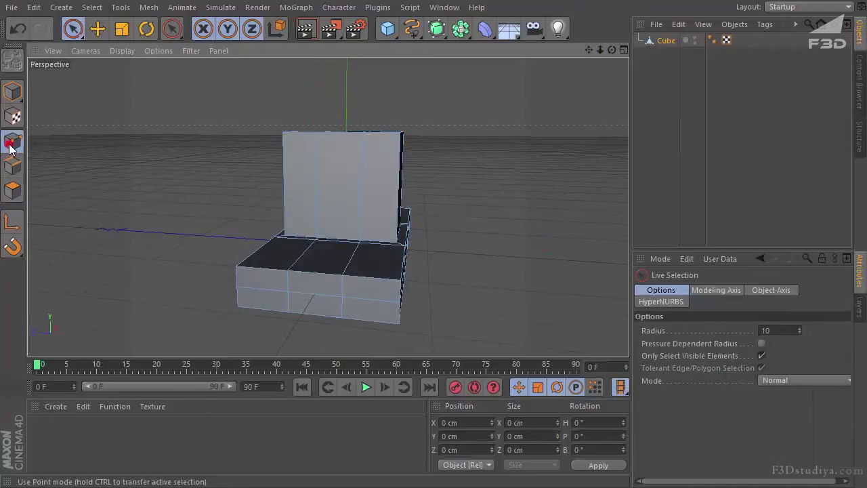
left_click_drag(612, 50, 420, 277)
left_click_drag(499, 248, 207, 296)
left_click_drag(612, 49, 422, 279)
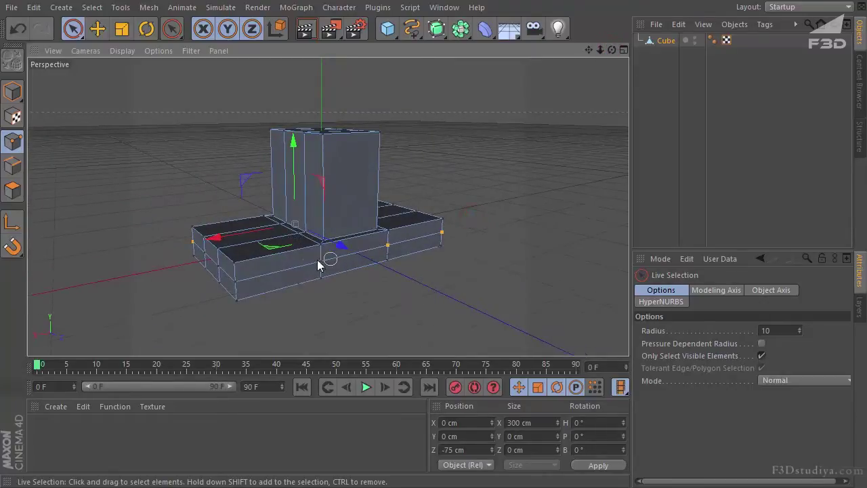
left_click(236, 282, "shift")
key("t")
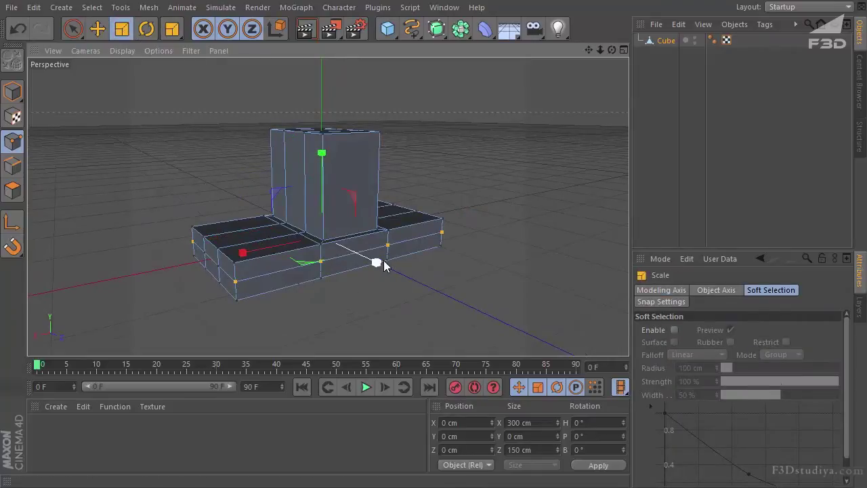
left_click_drag(611, 50, 421, 277)
mouse_move(395, 241)
left_mouse_down()
mouse_move(441, 246)
mouse_move(406, 249)
left_mouse_up()
left_click_drag(611, 49, 300, 251)
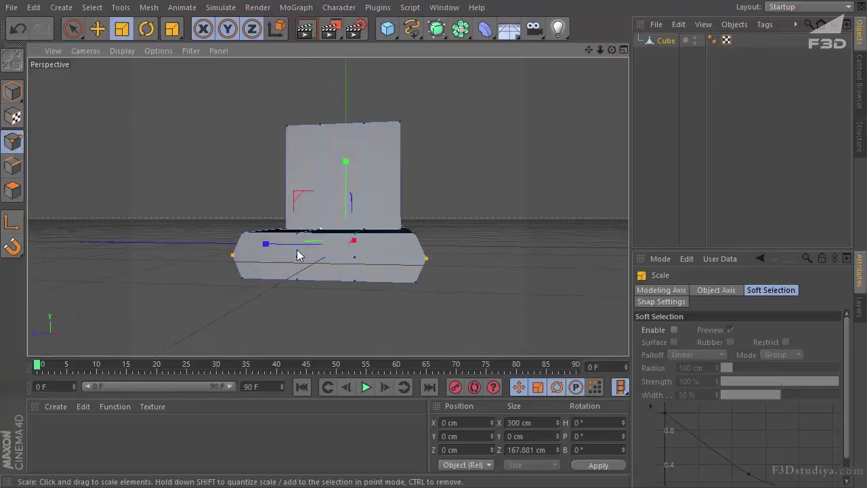
Step: Delete the cube's Phong tag to remove the smooth shading, and reselect the cube
left_click(731, 96)
left_click_drag(611, 49, 575, 91)
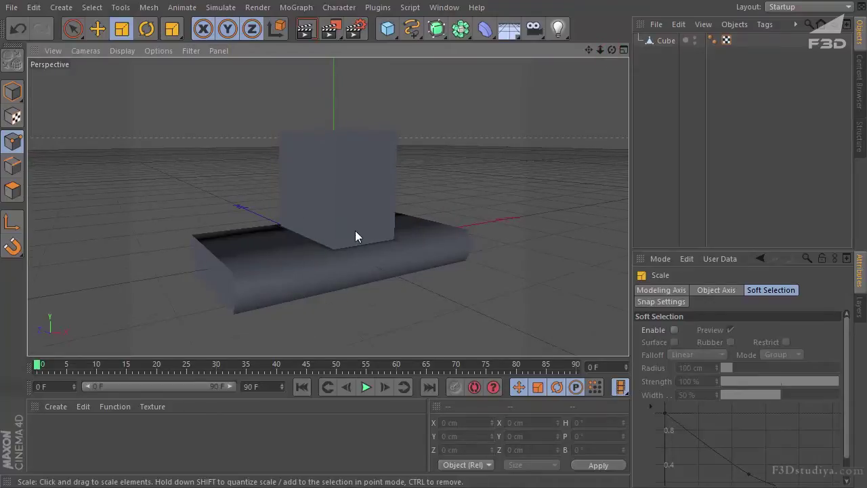
left_click(711, 40)
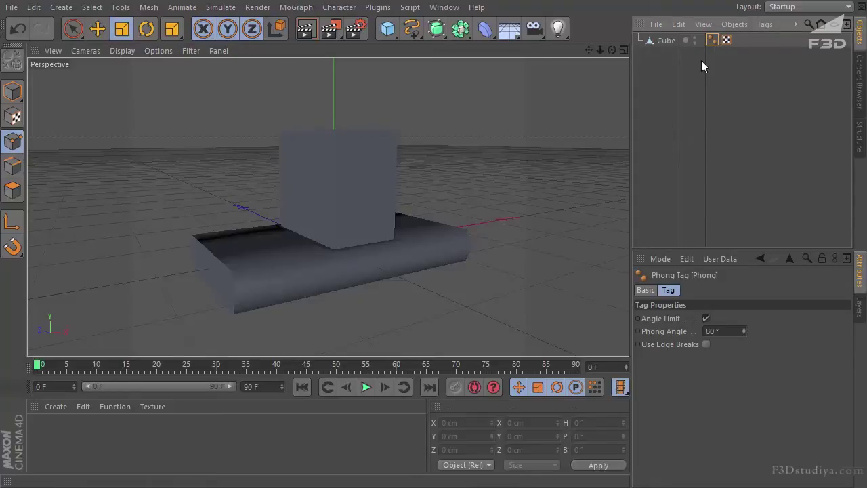
key("Delete")
left_click_drag(608, 51, 421, 277)
left_click(663, 41)
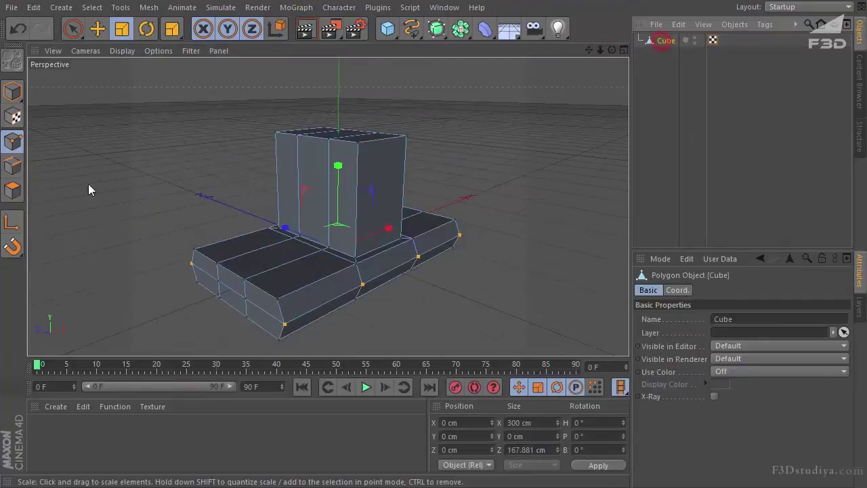
Step: Select the points around the foot of the raised block on both ends and scale them outward along X to about 159 cm
left_click(15, 156)
left_click(73, 28)
mouse_move(352, 251)
left_mouse_down()
mouse_move(334, 255)
mouse_move(271, 232)
left_mouse_up()
left_click_drag(610, 51, 537, 91)
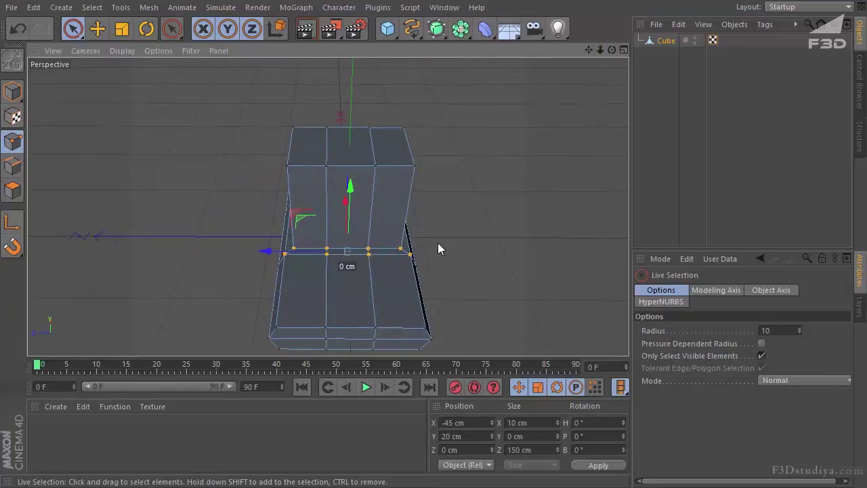
left_click_drag(436, 243, 411, 255, "ctrl")
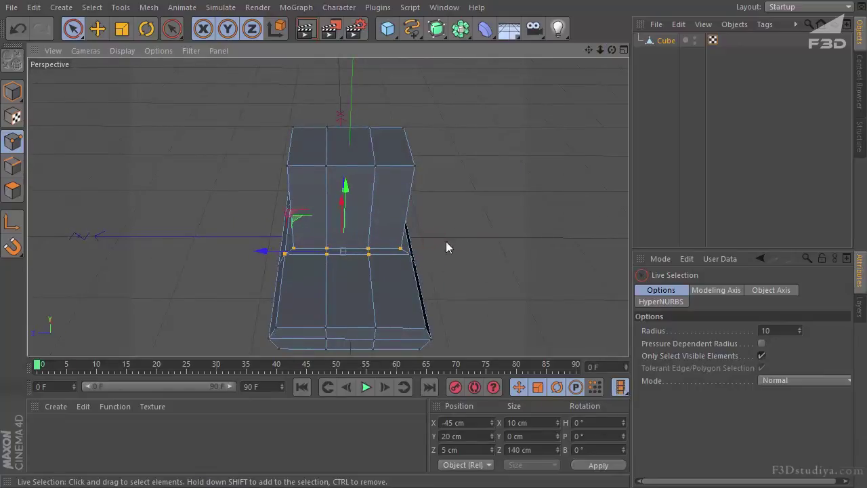
left_click(401, 261, "shift")
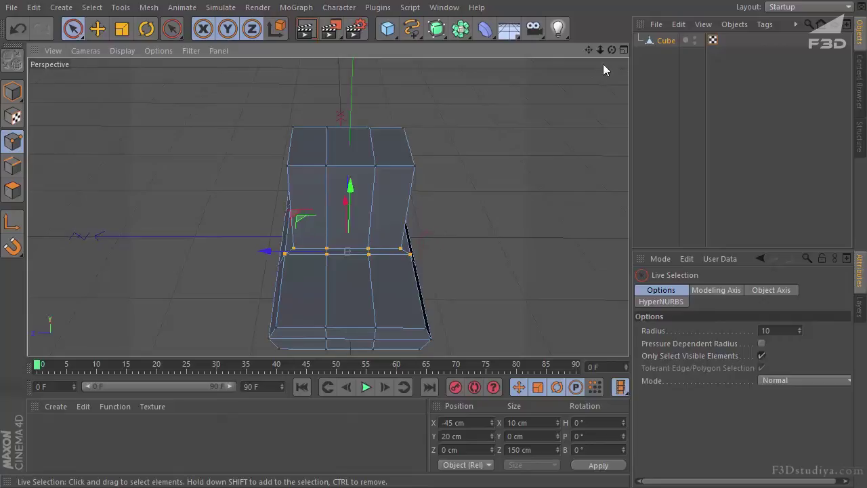
mouse_move(612, 50)
left_mouse_down()
mouse_move(419, 280)
mouse_move(499, 167)
left_mouse_up()
mouse_move(419, 194)
left_mouse_down("shift")
mouse_move(346, 247)
mouse_move(325, 247)
mouse_move(298, 274)
mouse_move(278, 264)
left_mouse_up("shift")
left_click(122, 28)
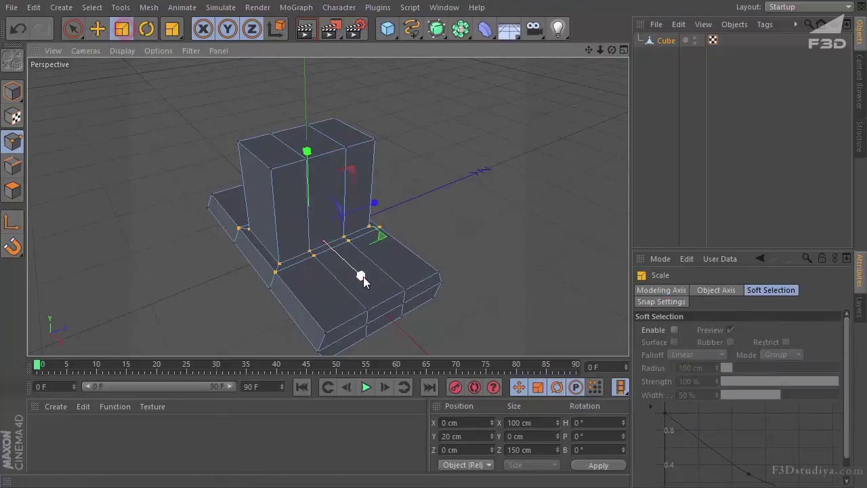
left_click_drag(359, 277, 402, 313)
left_click_drag(612, 49, 421, 282)
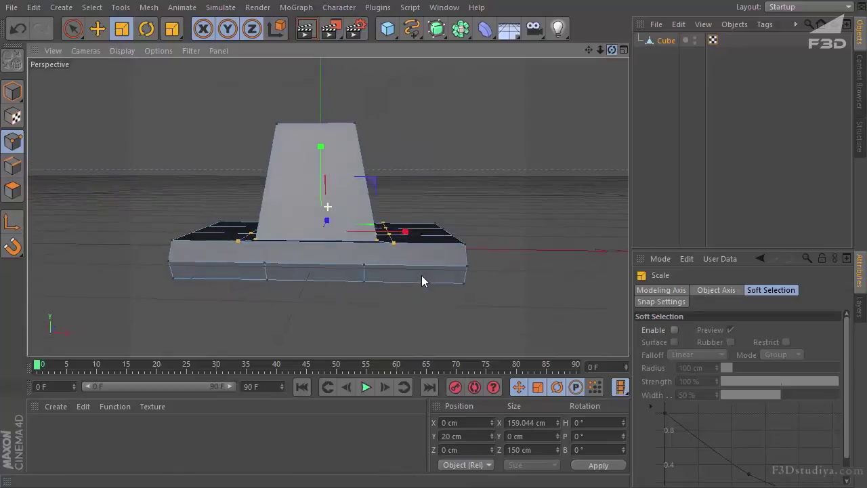
left_click_drag(421, 275, 421, 276, "alt")
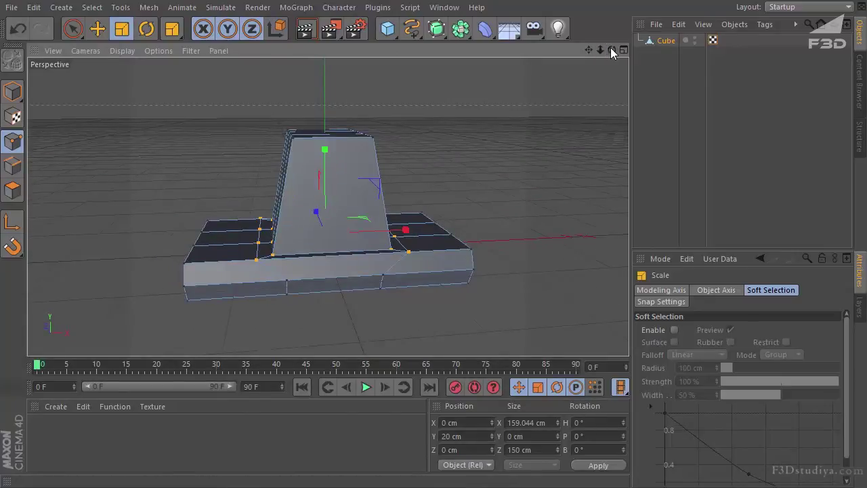
Step: Select the foot points on the block's negative X side and move them outward along the X axis
left_click_drag(611, 49, 420, 276)
left_click(75, 29)
left_click(139, 126)
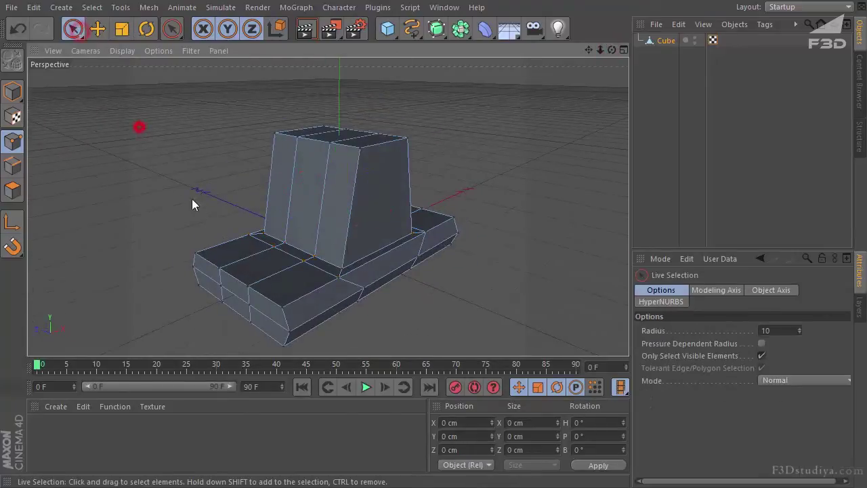
left_click(240, 207)
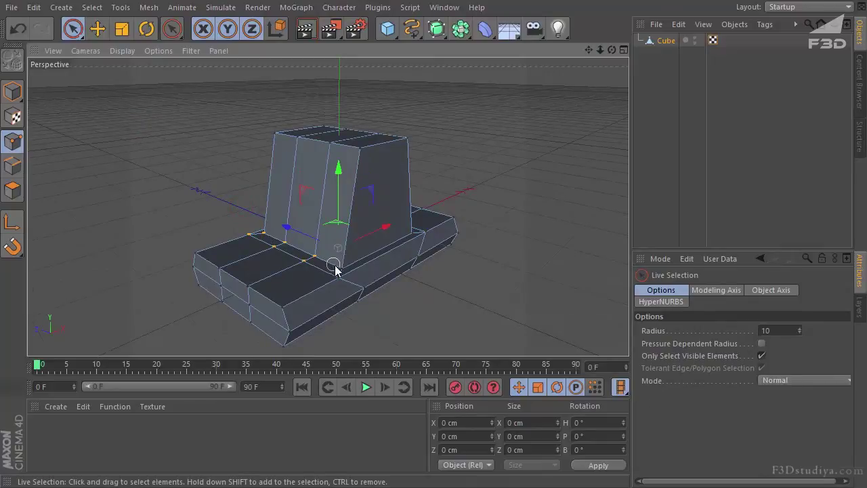
left_click_drag(344, 233, 327, 242)
Step: Select all points of the base's positive X end and move them inward to an X position of about 109 cm
left_click_drag(611, 49, 420, 276)
left_click(486, 233)
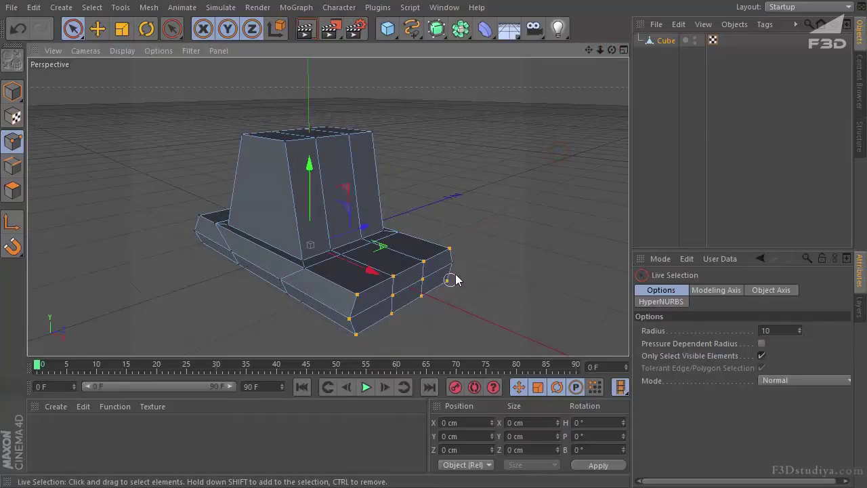
left_click_drag(435, 310, 455, 317)
left_click_drag(614, 52, 319, 160)
left_click_drag(503, 249, 494, 250)
Step: Select all points of the base's negative X end and move them outward along X to lengthen that end
left_click_drag(421, 280, 542, 311, "alt")
left_click(382, 348)
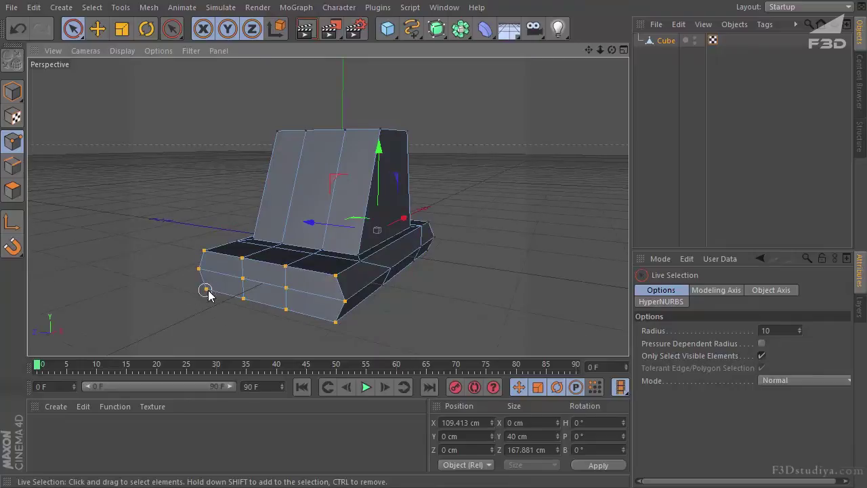
left_click_drag(304, 265, 279, 276)
Step: Select the two inner mid-height points on each long side of the base and scale them inward along Z to about 151 cm
left_click_drag(611, 49, 467, 91)
left_click(552, 113)
left_click_drag(295, 281, 296, 282)
left_click_drag(612, 49, 449, 233)
left_click_drag(611, 49, 589, 89)
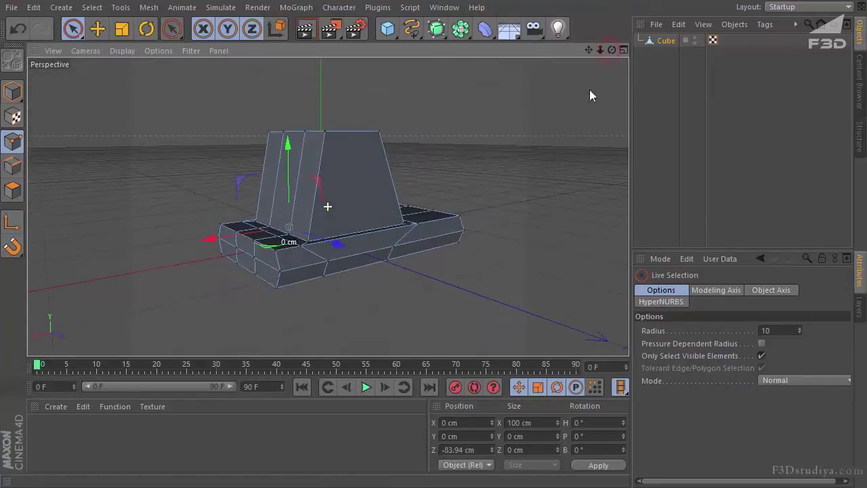
left_click(327, 263, "shift")
left_click(122, 28)
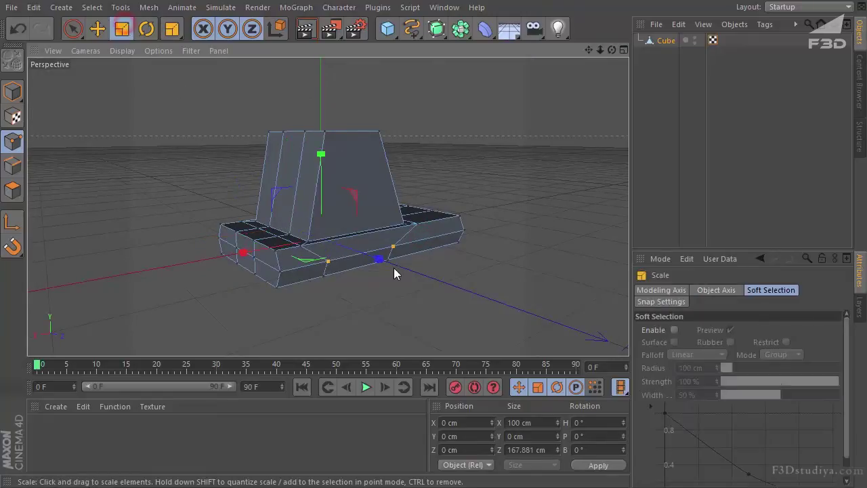
left_click_drag(611, 49, 423, 276)
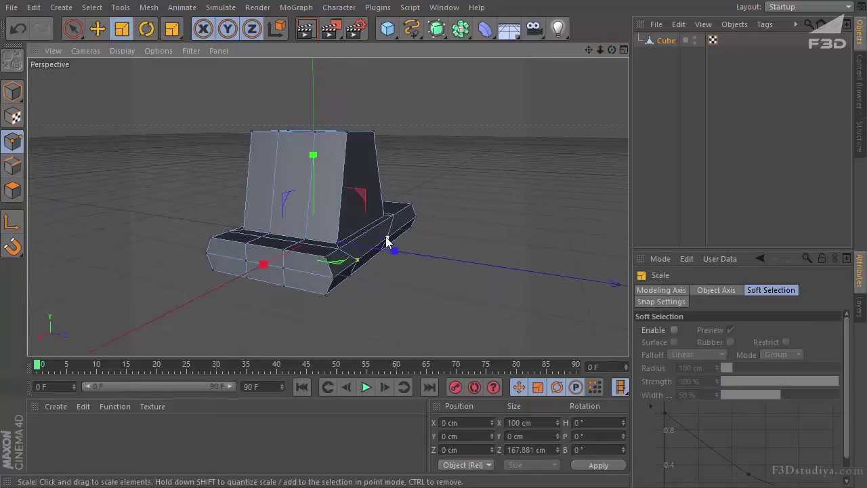
scroll(387, 240, "up", 3)
left_click_drag(309, 258, 299, 256)
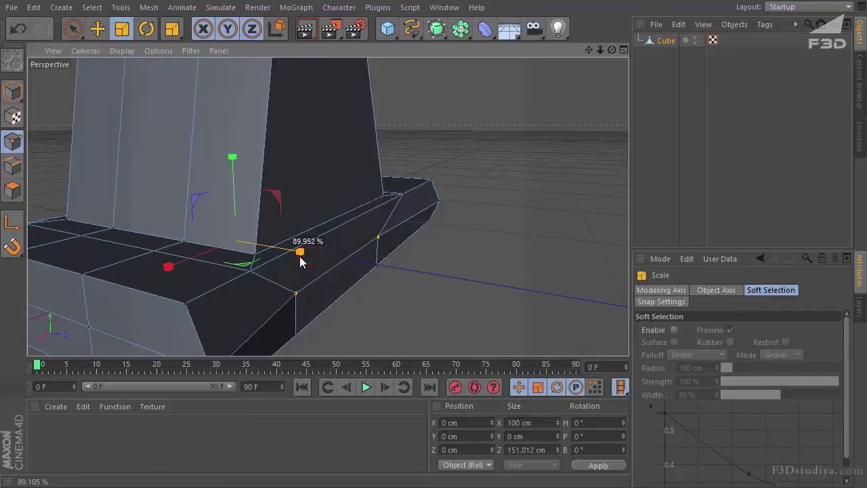
left_click_drag(611, 50, 494, 53)
Step: Clear the point selection, switch to polygon mode and select all side polygons around the raised block
left_click(75, 29)
left_click(86, 51)
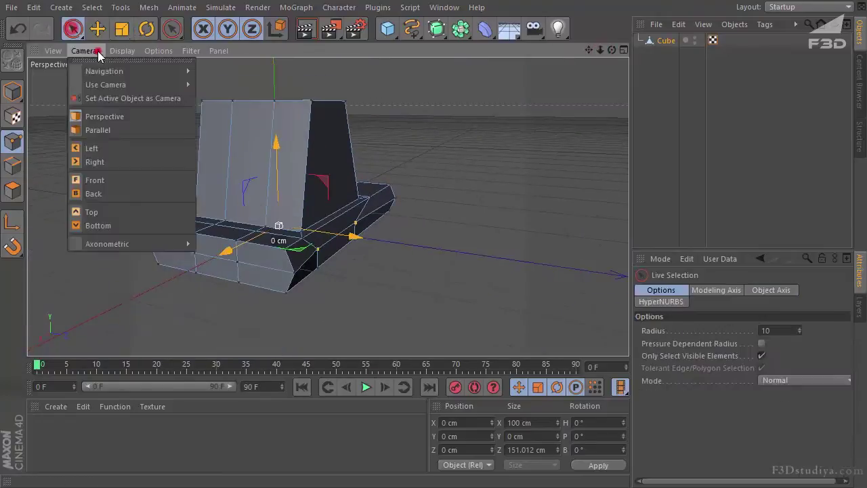
left_click(371, 71)
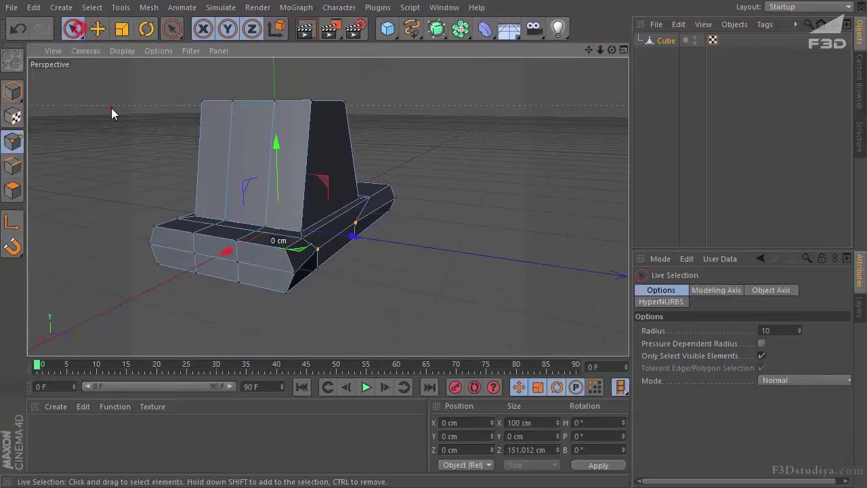
left_click(111, 108)
left_click_drag(611, 49, 487, 176)
left_click(13, 191)
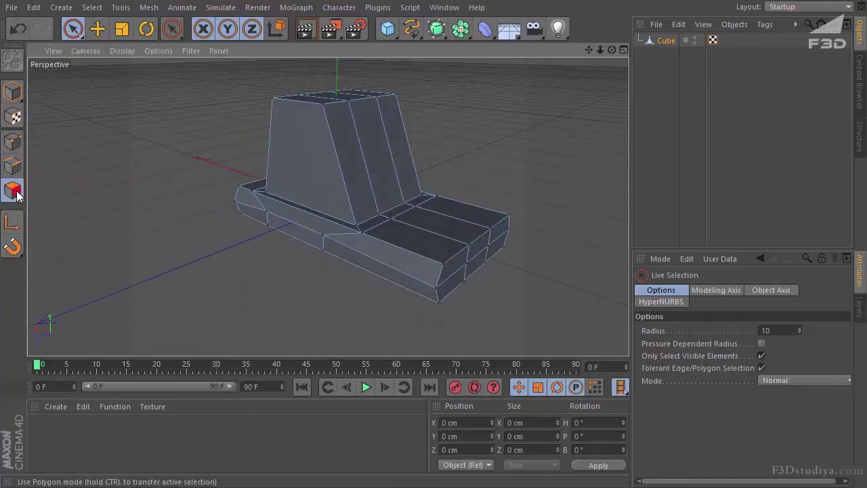
left_click(458, 122)
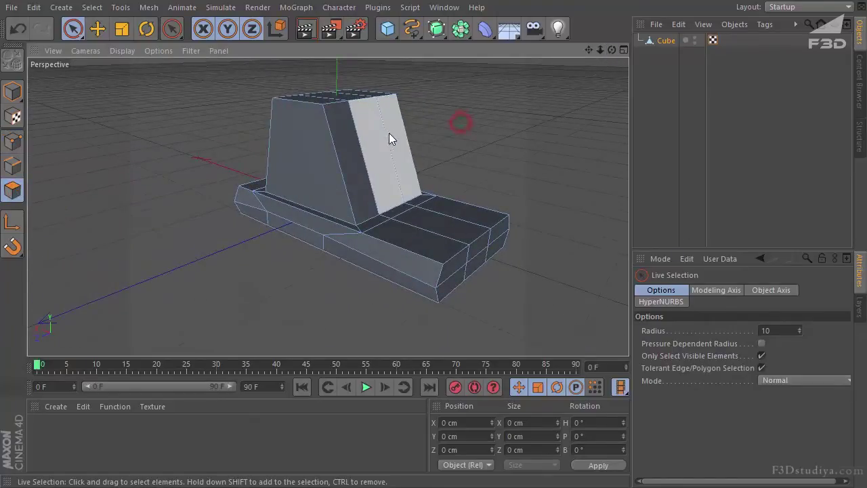
left_click_drag(389, 132, 359, 146)
left_click(297, 151, "shift")
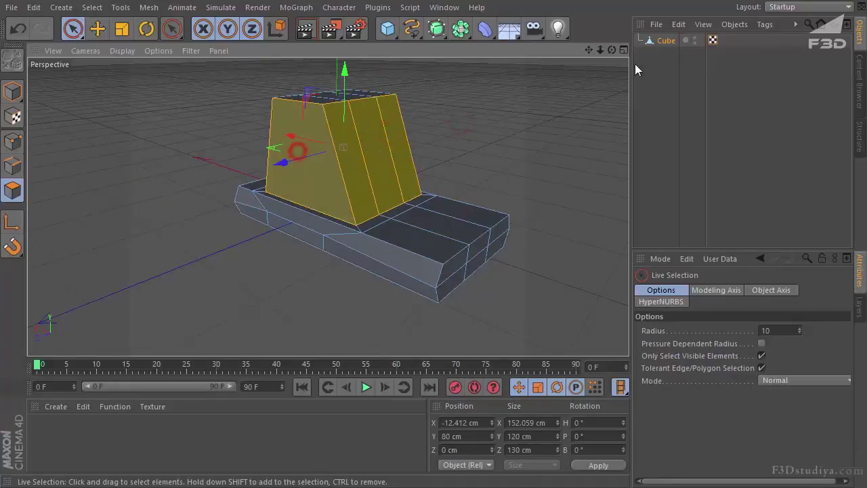
left_click_drag(615, 50, 400, 143)
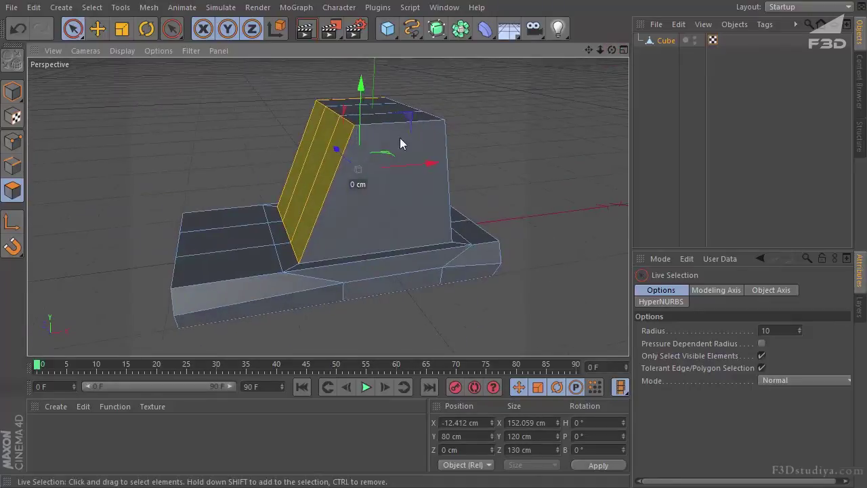
left_click(374, 164, "shift")
mouse_move(611, 50)
left_mouse_down()
mouse_move(416, 277)
mouse_move(361, 165)
mouse_move(352, 190)
mouse_move(313, 200)
left_mouse_up()
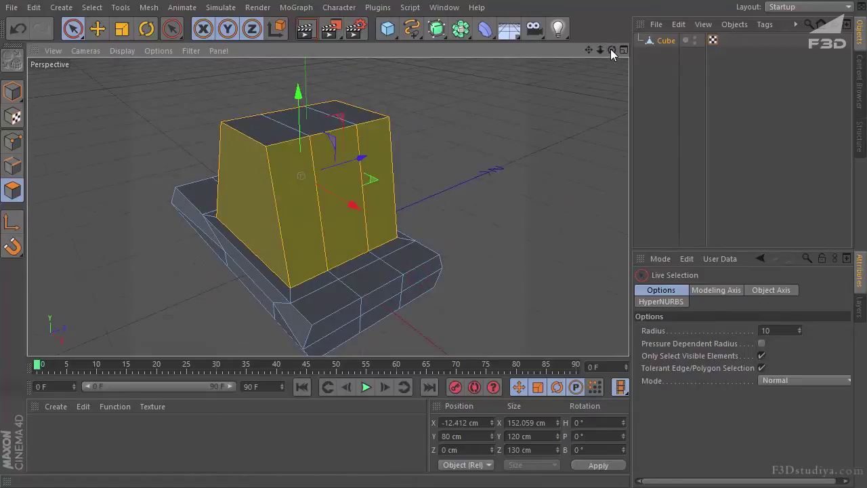
left_click_drag(610, 48, 550, 88)
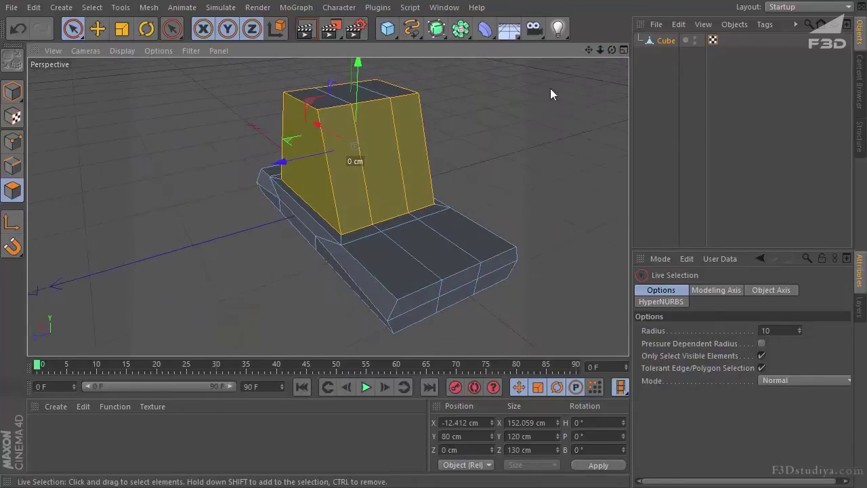
Step: Inset the selected side polygons using Extrude Inner with a 6 cm offset
right_click(471, 93)
left_click(517, 344)
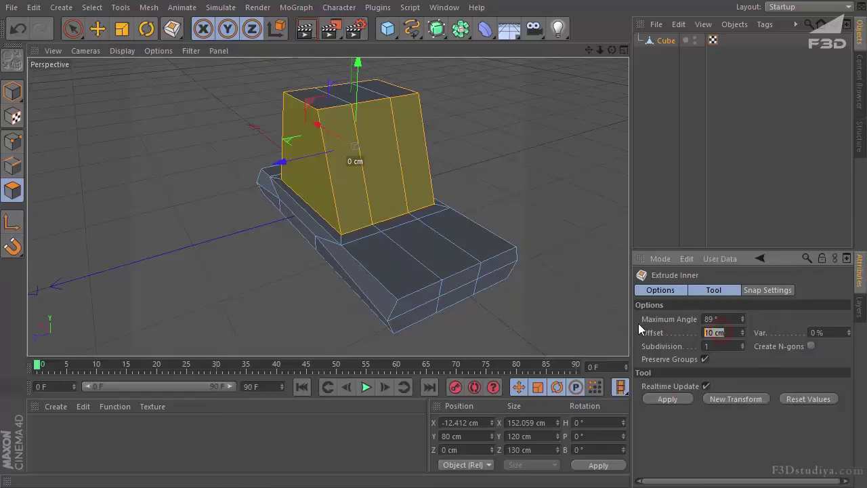
type("6")
left_click(665, 398)
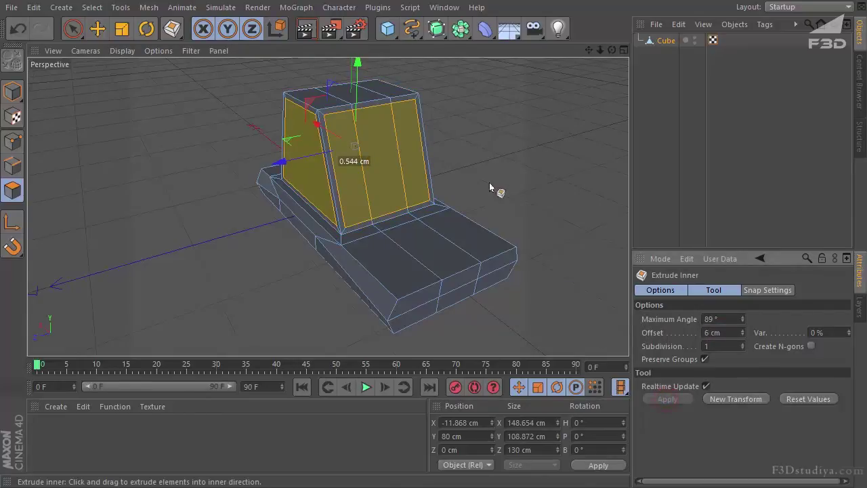
Step: Extrude the inset side polygons inward with an offset of -4.5 cm to form recessed panels
left_click_drag(485, 178, 457, 129, "alt")
right_click(457, 129)
left_click(509, 327)
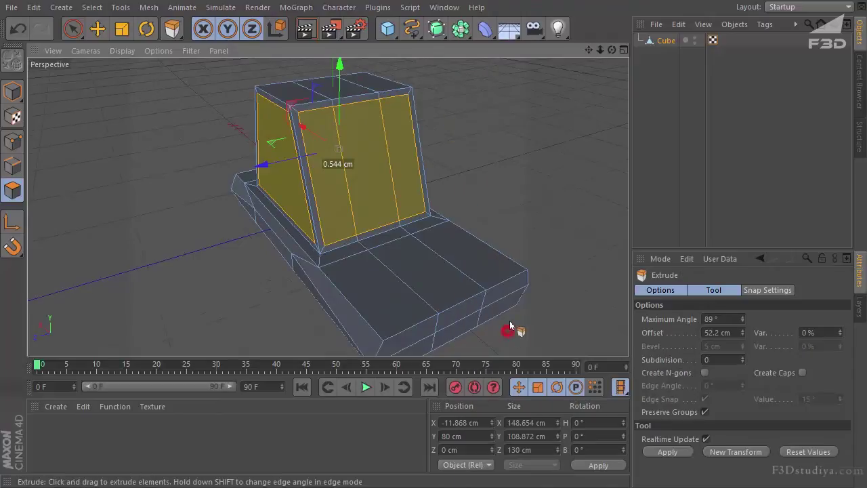
left_click_drag(434, 272, 421, 279)
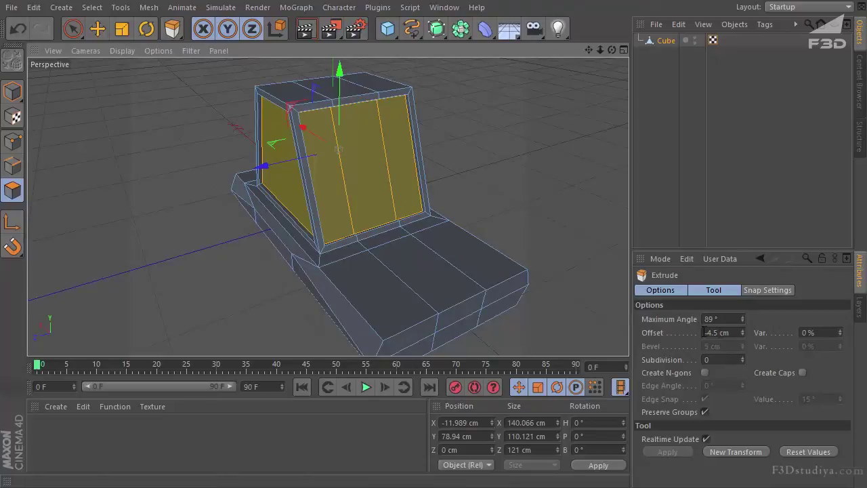
Step: Create a new material and apply it to the selected recessed polygons
left_click_drag(613, 54, 421, 276)
double_click(53, 433)
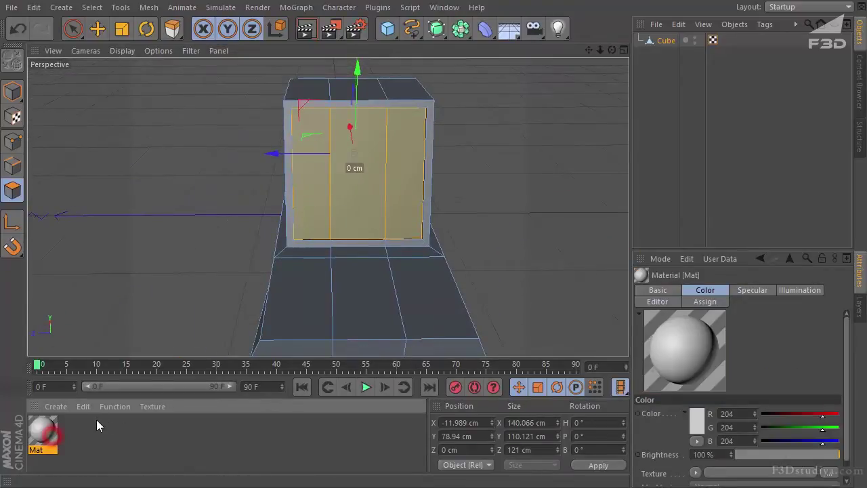
left_click_drag(347, 190, 348, 190)
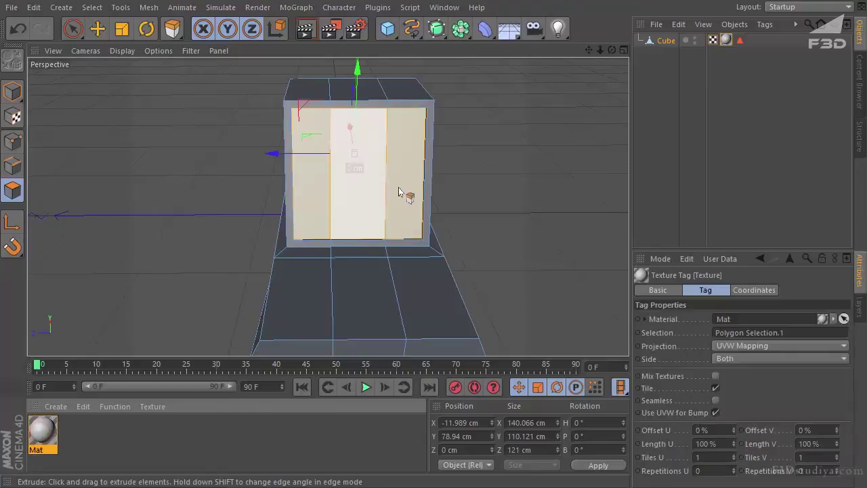
Step: Inspect the properties of the cube's polygon selection tag and texture tag
left_click(55, 406)
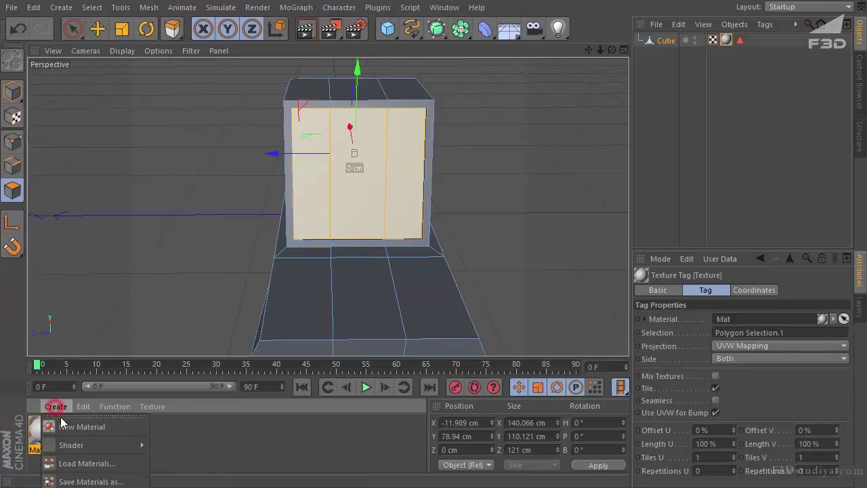
left_click(194, 429)
left_click_drag(614, 49, 421, 275)
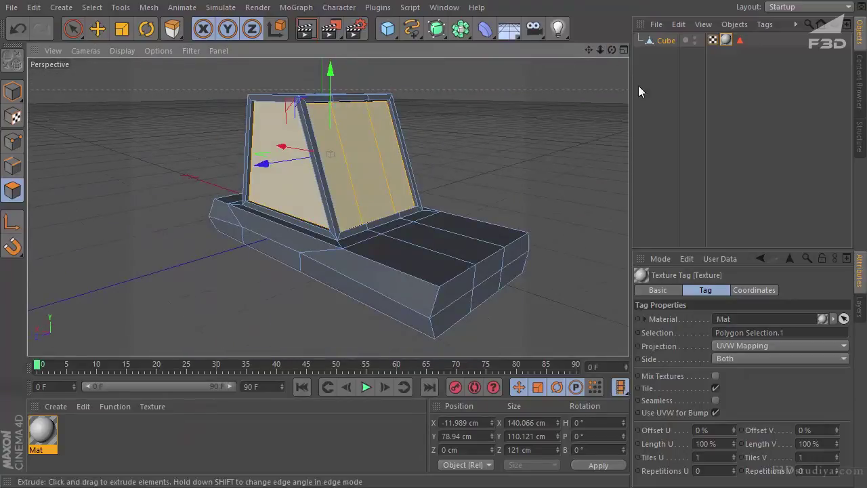
left_click(739, 41)
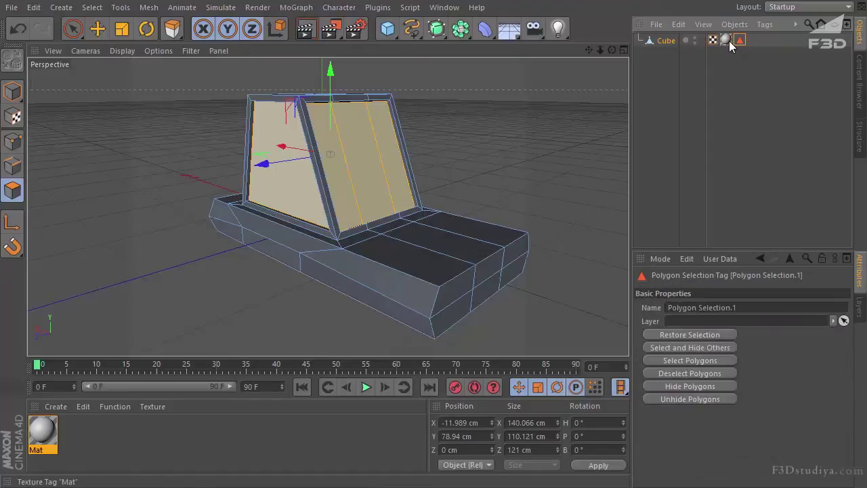
left_click(726, 40)
mouse_move(613, 50)
left_mouse_down()
mouse_move(421, 277)
mouse_move(610, 50)
mouse_move(421, 276)
mouse_move(600, 50)
left_mouse_up()
Step: Select the outer polygons on both end faces of the body where the front and rear lights sit, leaving out the middle ones
left_click(72, 29)
left_click(97, 75)
left_click(379, 321)
left_click(479, 293, "shift")
left_click_drag(417, 275, 612, 50)
left_click(322, 302, "shift")
left_click(433, 276, "shift")
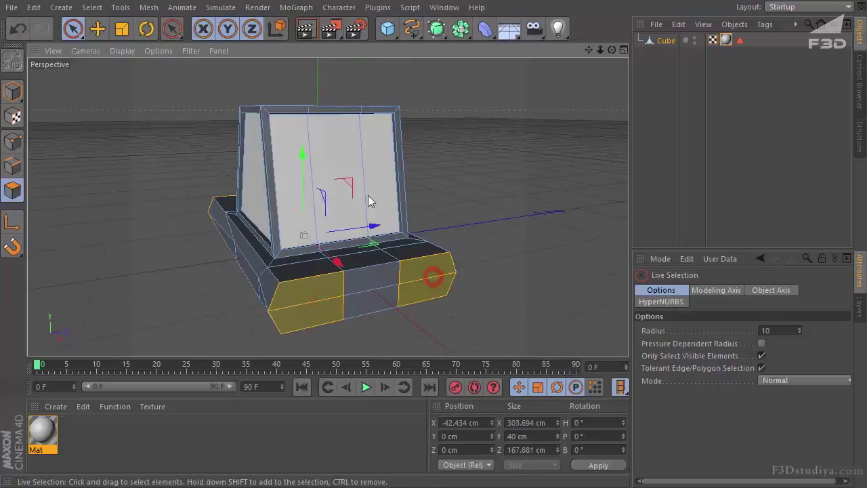
Step: Inset the selected light polygons using Extrude Inner with a 5 cm offset
right_click(442, 193)
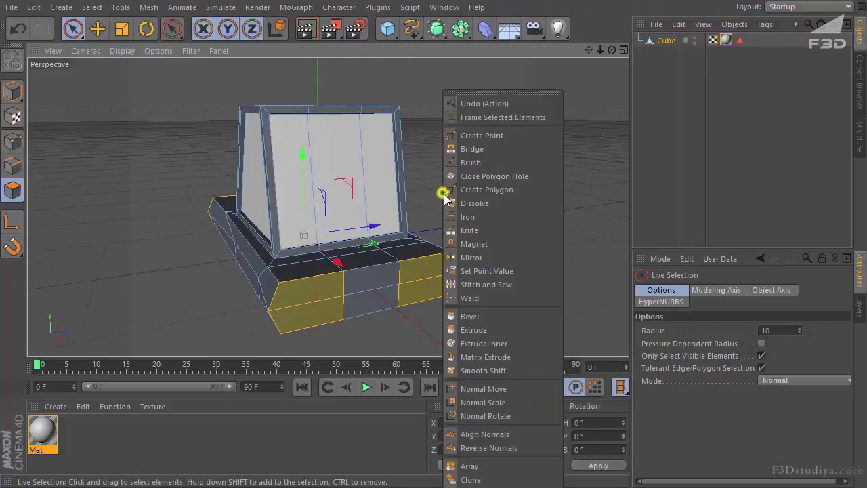
left_click(478, 342)
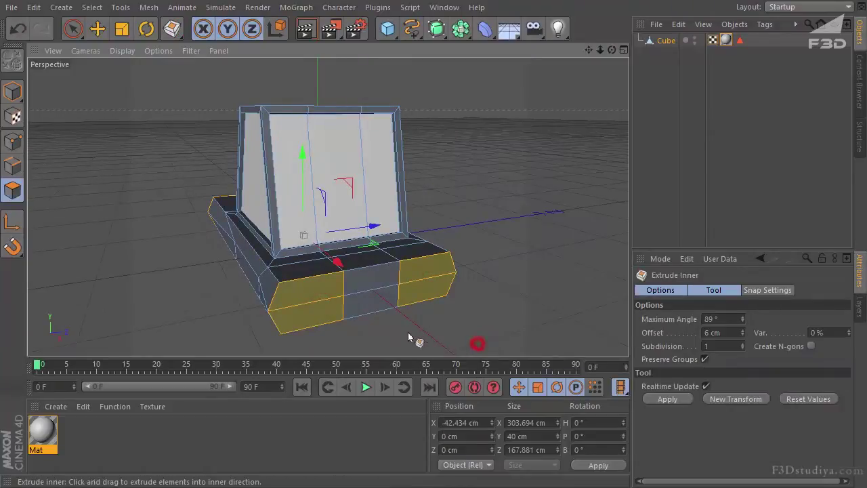
left_click(730, 331)
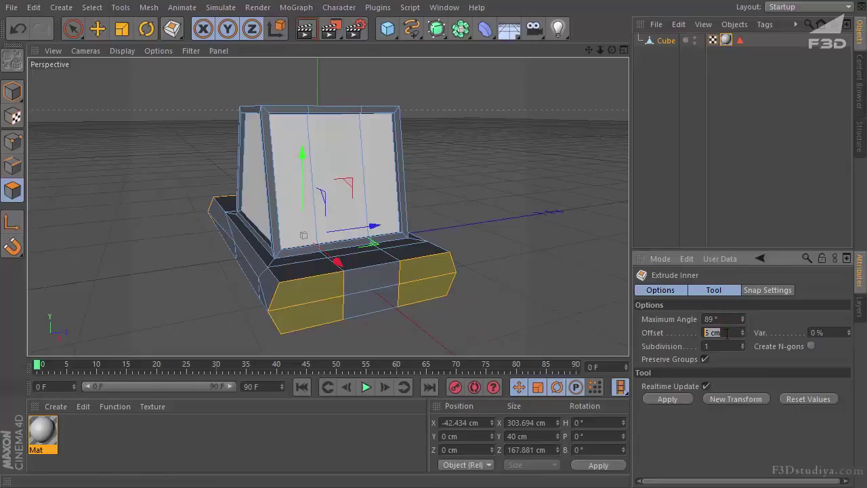
left_click(666, 400)
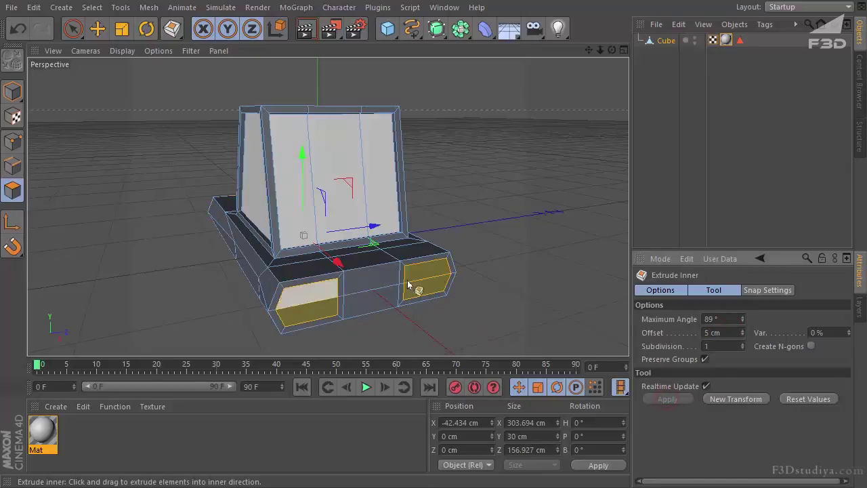
Step: Extrude the inset light polygons inward with an offset of -3.4 cm
right_click(507, 229)
left_click(548, 330)
left_click_drag(421, 276, 421, 279)
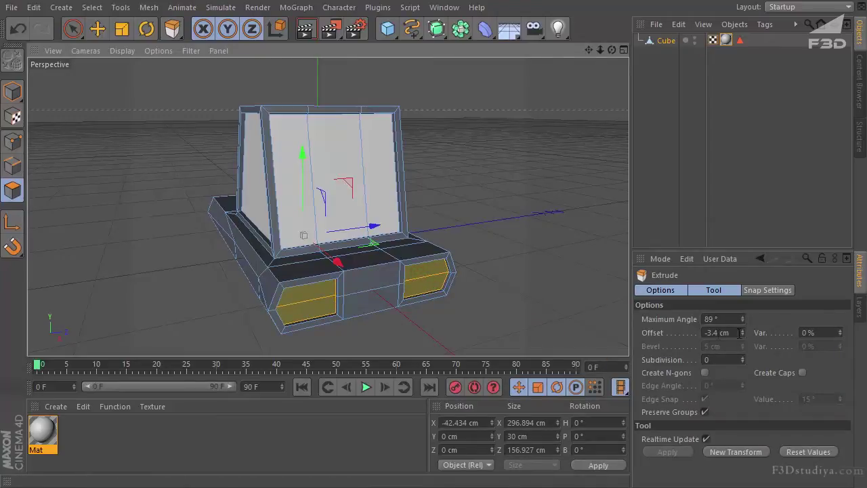
Step: Inset the recessed light polygons again using Extrude Inner with a 2 cm offset
right_click(465, 262)
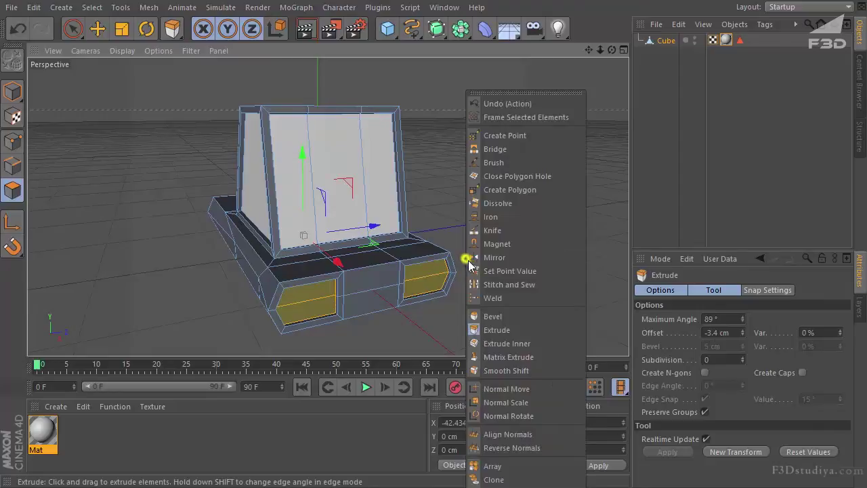
left_click(508, 340)
double_click(704, 330)
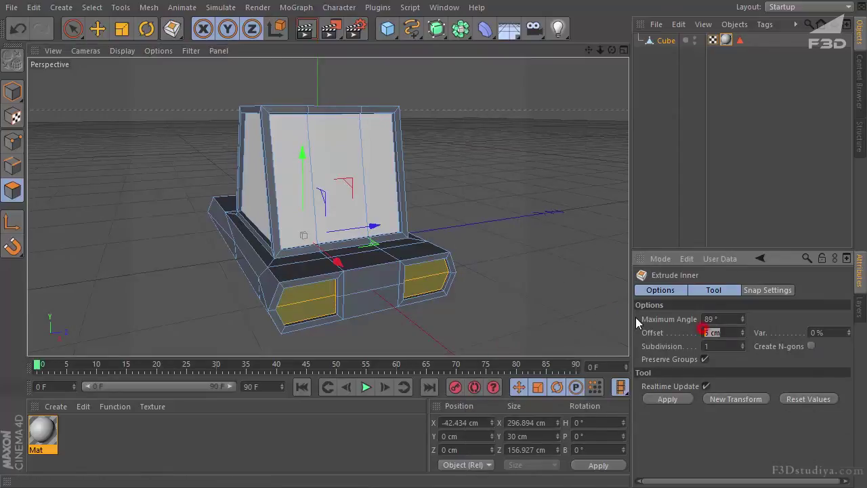
type("2")
left_click(666, 398)
Step: Extrude the inner light polygons outward with an offset of 3.5 cm to form raised lamps
right_click(500, 239)
left_click(552, 329)
left_click_drag(422, 276, 421, 276)
left_click_drag(612, 50, 365, 76)
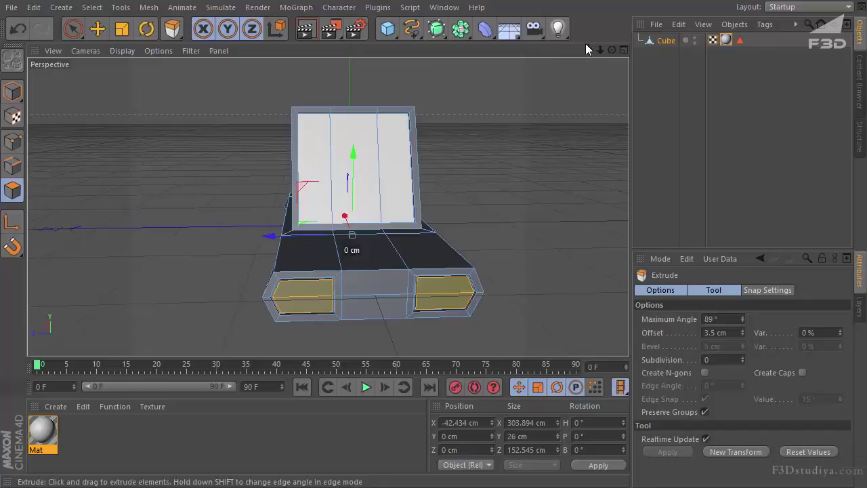
left_click_drag(594, 49, 449, 183)
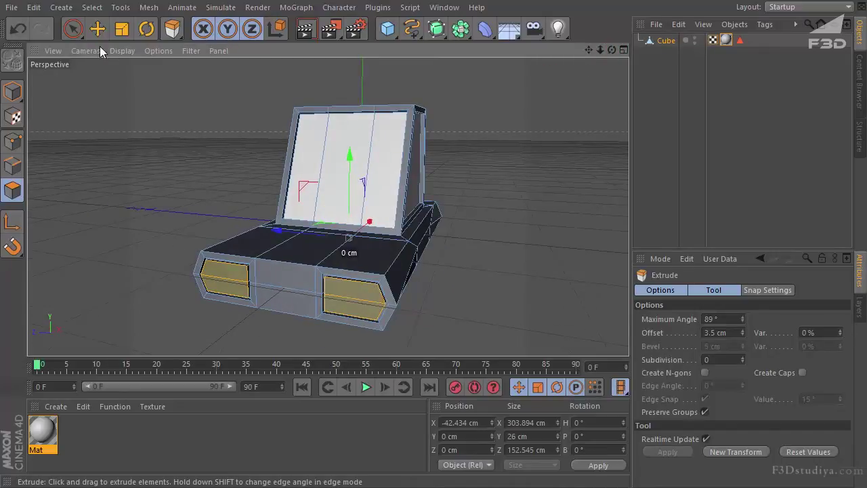
Step: Clear the selection, loop-select the side walls of both front headlights and add their faces to the selection
left_click(73, 28)
left_click(107, 82)
scroll(249, 286, "up", 2)
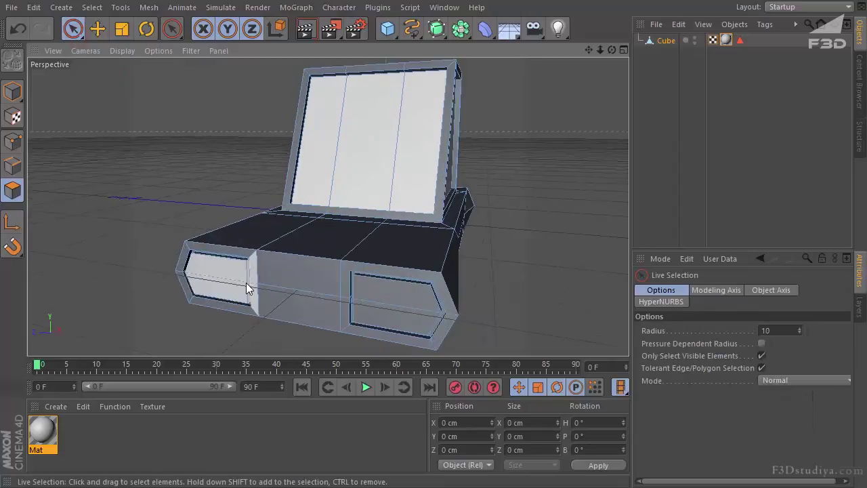
left_click(92, 8)
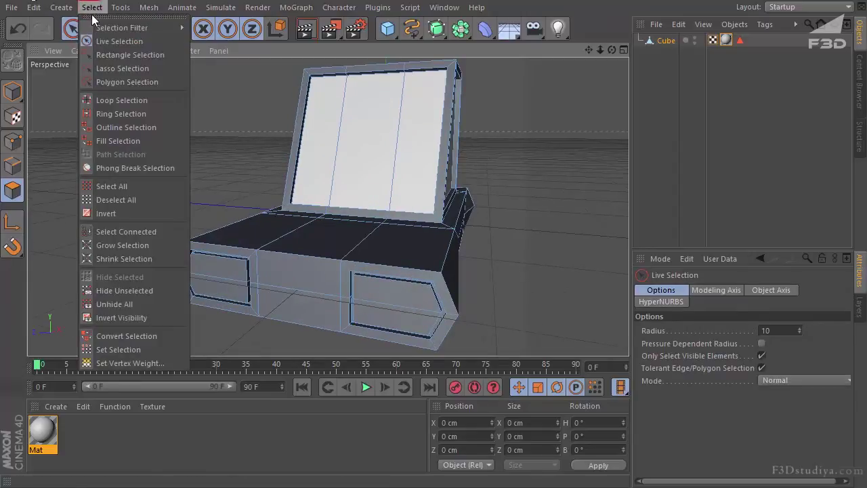
left_click(114, 101)
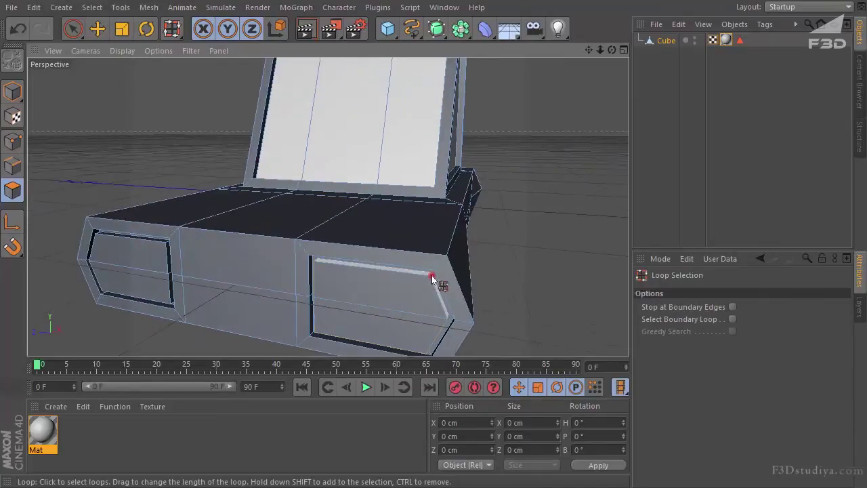
left_click(431, 276)
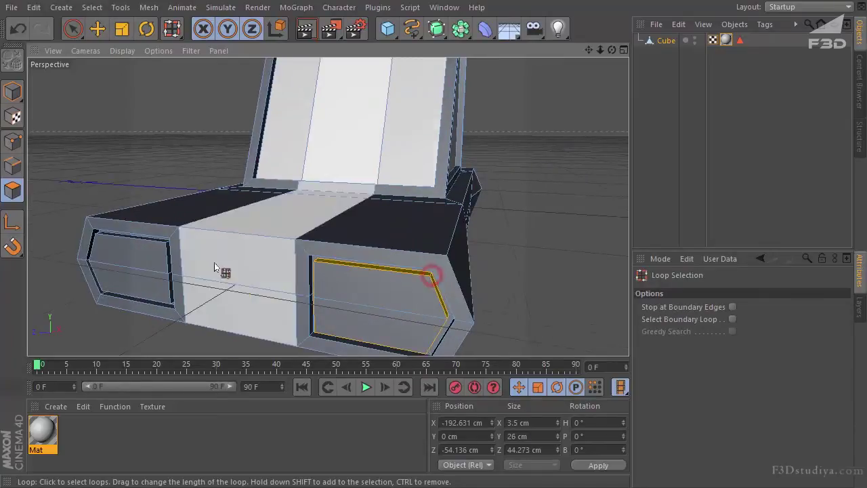
left_click(166, 245, "shift")
left_click(73, 29)
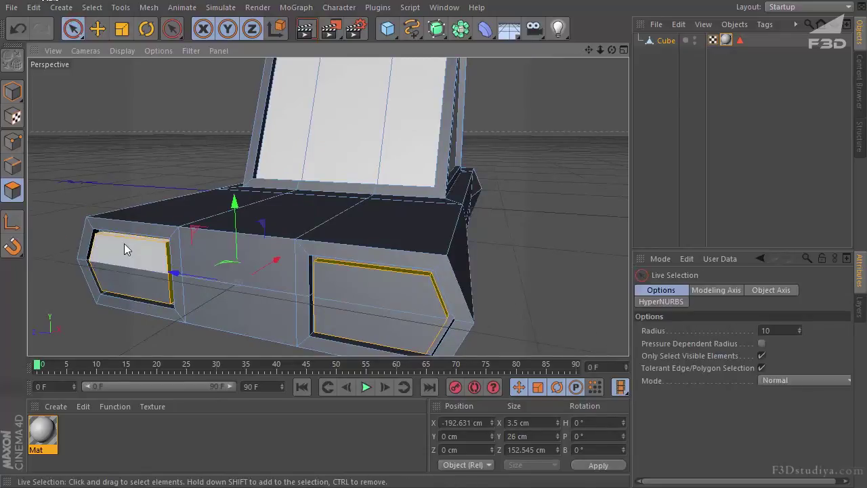
left_click(396, 264, "shift")
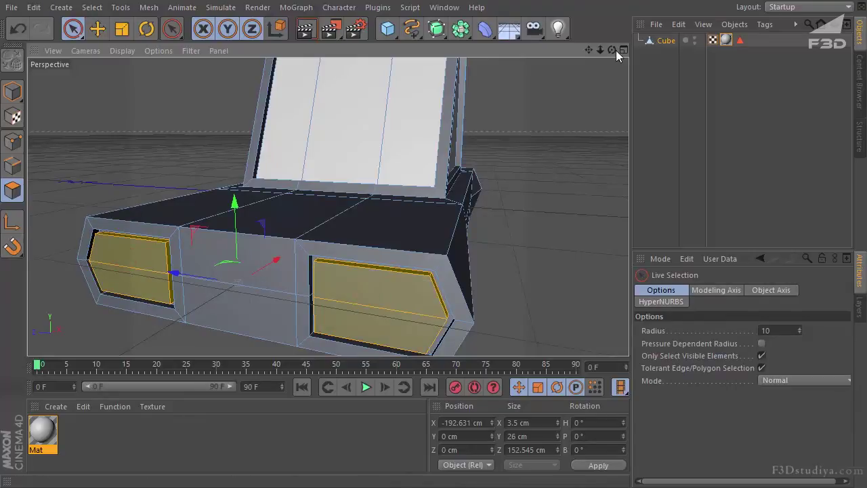
Step: Create a new material and apply it to the selected front headlight polygons
left_click_drag(613, 51, 174, 388)
left_click(101, 458)
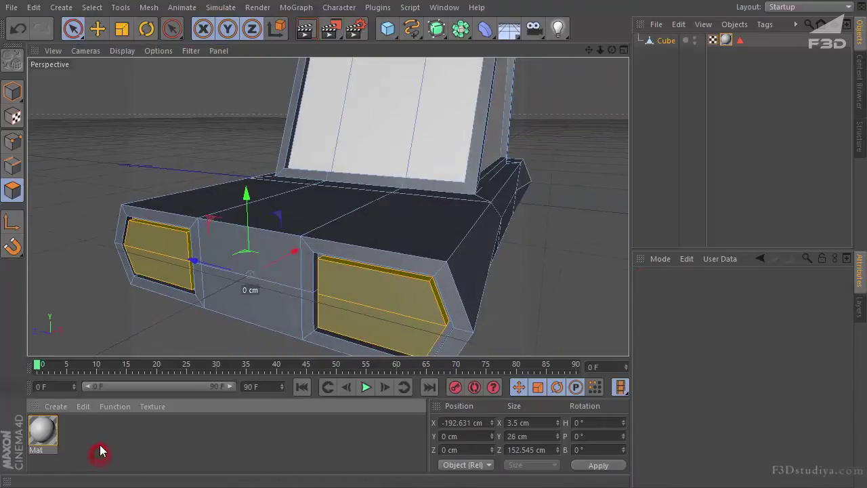
double_click(100, 444)
left_click_drag(164, 245, 165, 242)
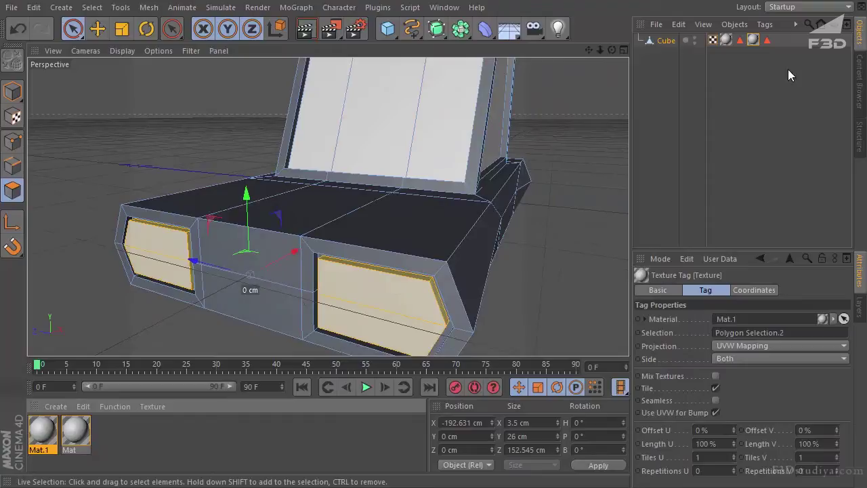
Step: Select the face polygons of both raised lights at the rear of the body
left_click_drag(421, 276, 420, 276, "alt")
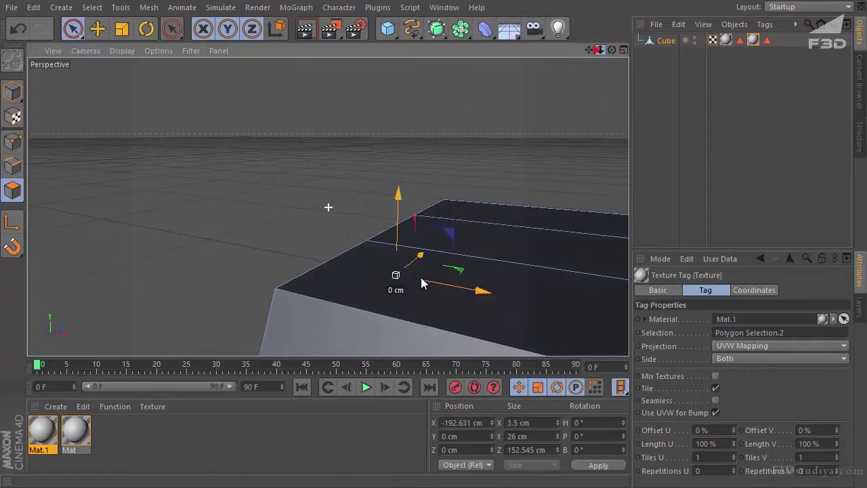
right_click_drag(420, 276, 421, 277, "alt")
middle_click_drag(420, 276, 416, 275, "alt")
left_click_drag(416, 276, 420, 274, "alt")
middle_click_drag(420, 275, 421, 275, "alt")
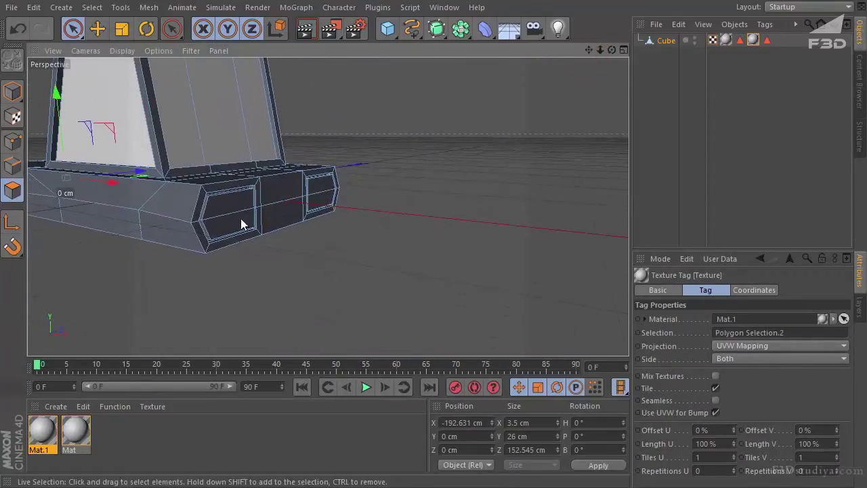
right_click_drag(210, 211, 210, 211, "alt")
left_click(209, 216)
left_click(350, 190, "shift")
Step: Add the side wall loops of both rear lights to the selected faces using Loop Selection
left_click(174, 31)
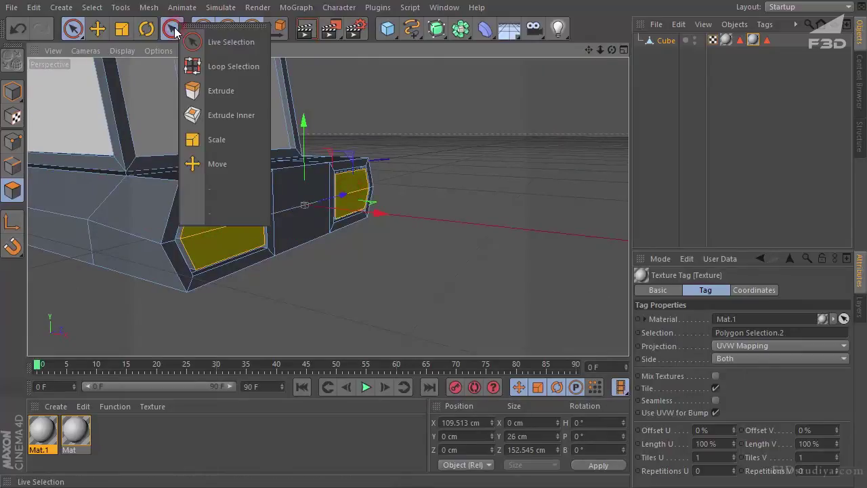
left_click(229, 64)
left_click(191, 200)
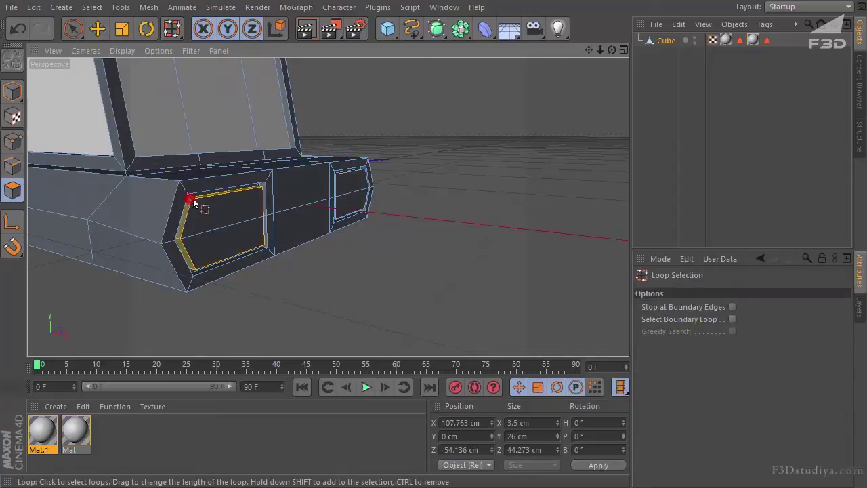
left_click(18, 28)
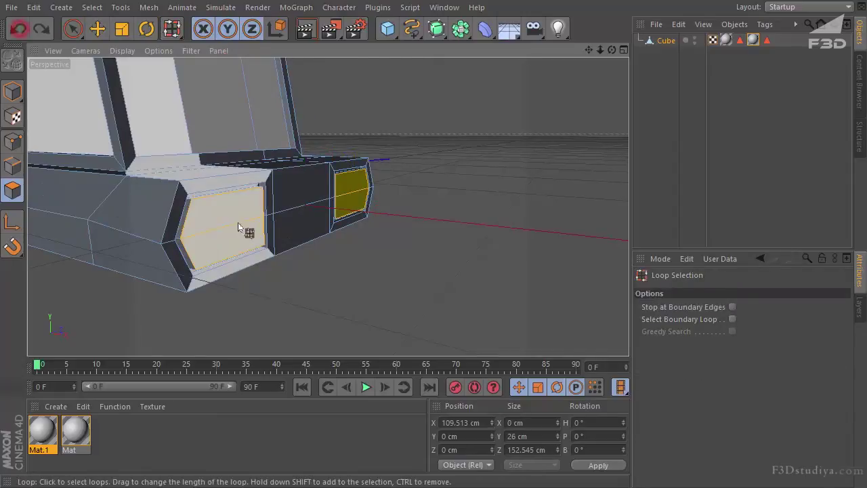
left_click(189, 201, "shift")
left_click_drag(602, 49, 420, 277)
left_click_drag(611, 49, 420, 276)
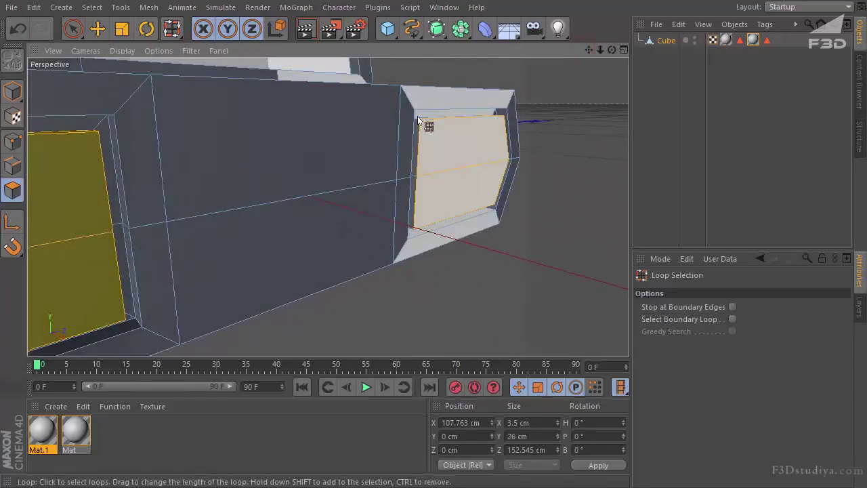
left_click_drag(416, 119, 352, 154, "alt")
scroll(348, 156, "down", 3)
Step: Create another new material and apply it to the selected rear light polygons
left_click(132, 439)
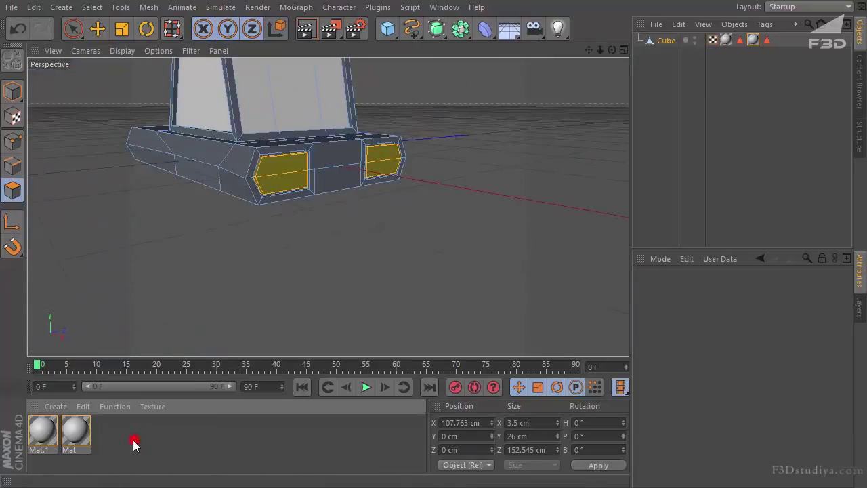
double_click(120, 436)
left_click_drag(42, 433, 282, 164)
Step: Select the two outer hood polygons between the windshield and the headlights
left_click_drag(611, 50, 332, 188)
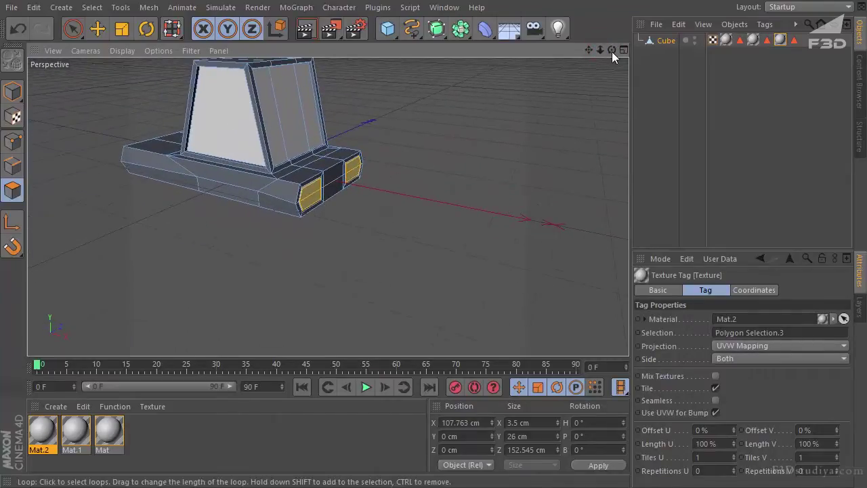
left_click_drag(611, 52, 424, 275)
left_click_drag(589, 50, 417, 285)
left_click(71, 29)
left_click(263, 213)
left_click(348, 245)
Step: Extrude the two selected hood polygons upward by 5.8 cm and lower them slightly to about 24.8 cm in Y
right_click(197, 173)
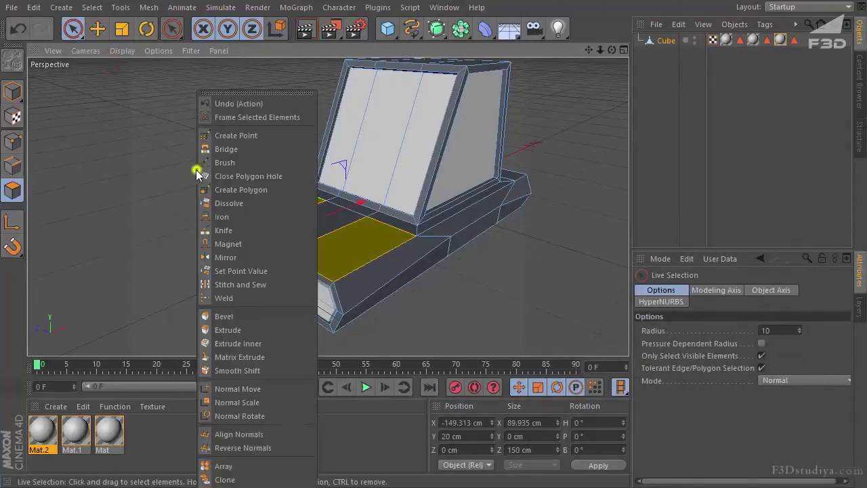
left_click(226, 330)
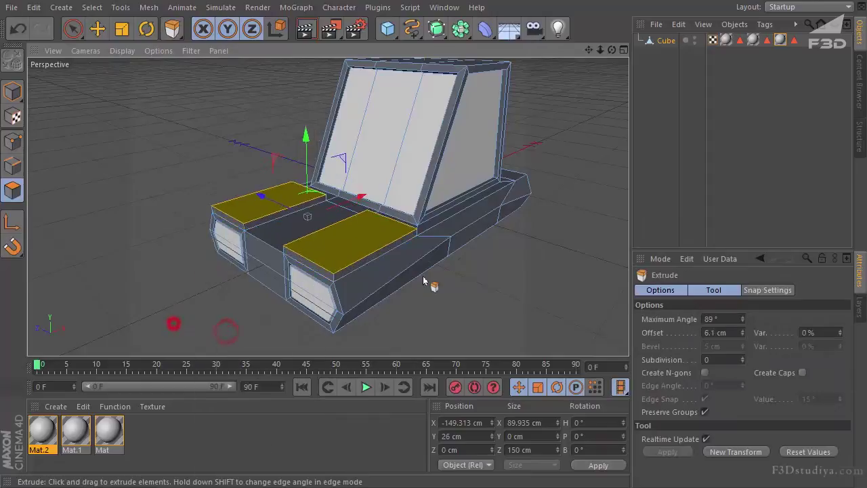
left_click_drag(423, 279, 172, 267)
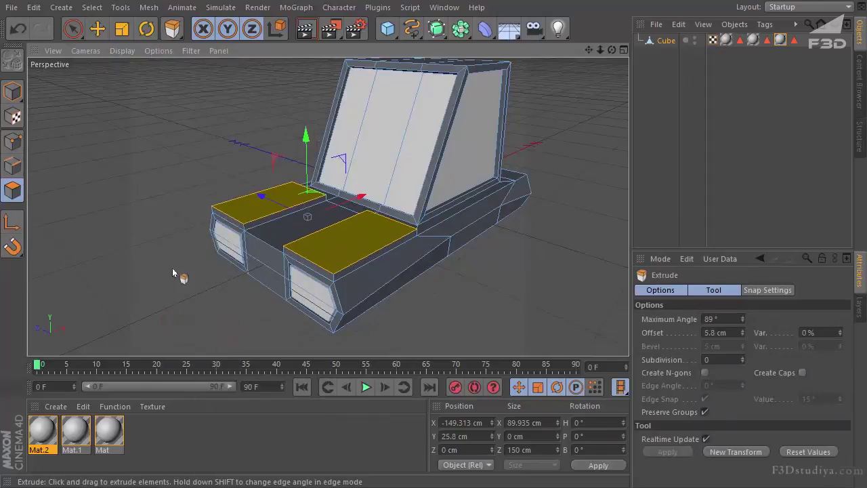
left_click(98, 28)
mouse_move(295, 144)
left_mouse_down()
mouse_move(421, 279)
mouse_move(300, 139)
left_mouse_up()
scroll(352, 168, "up", 2)
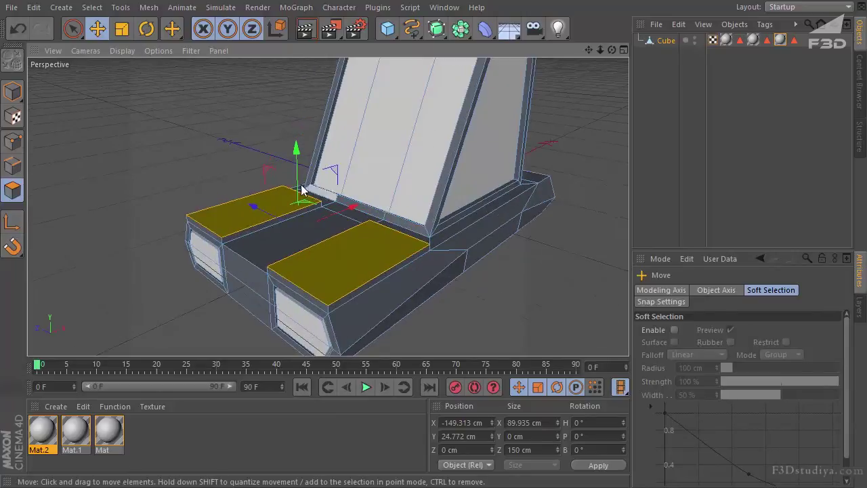
Step: Select the four upper front corner points of the two raised hood panels and lower them to about 20.3 cm in Y
left_click(13, 142)
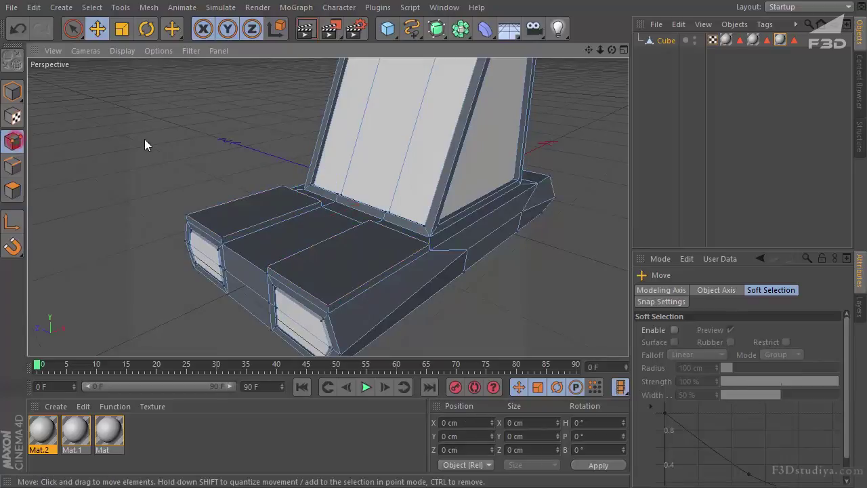
left_click(70, 32)
left_click(185, 213)
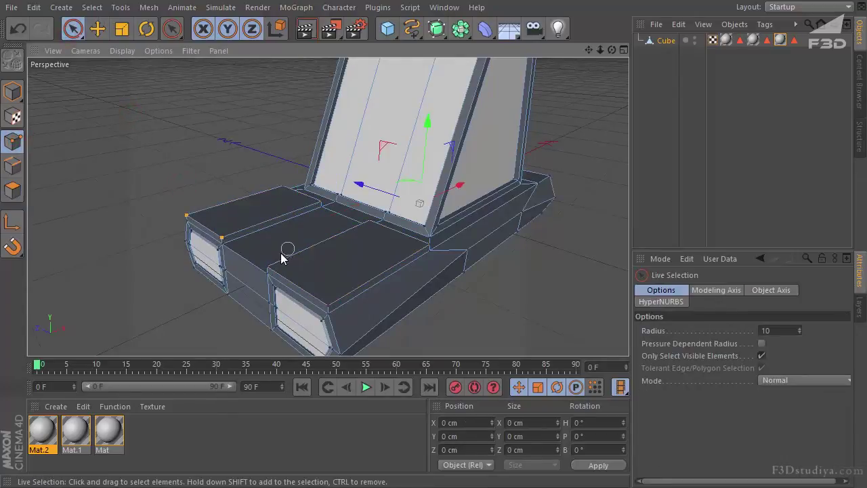
left_click(331, 304, "shift")
mouse_move(237, 178)
left_mouse_down()
mouse_move(238, 193)
mouse_move(246, 180)
left_mouse_up()
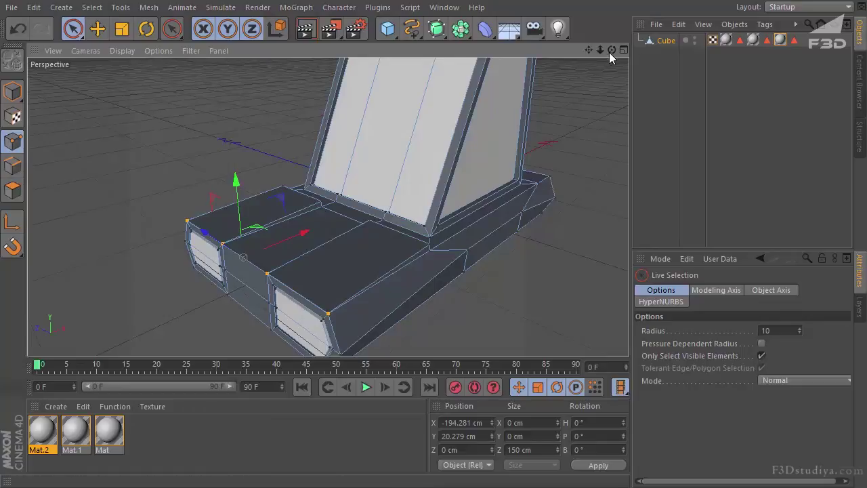
Step: Select the outer hood panels' rear edge points on both sides and move them along X toward the windshield
left_click_drag(611, 51, 509, 152)
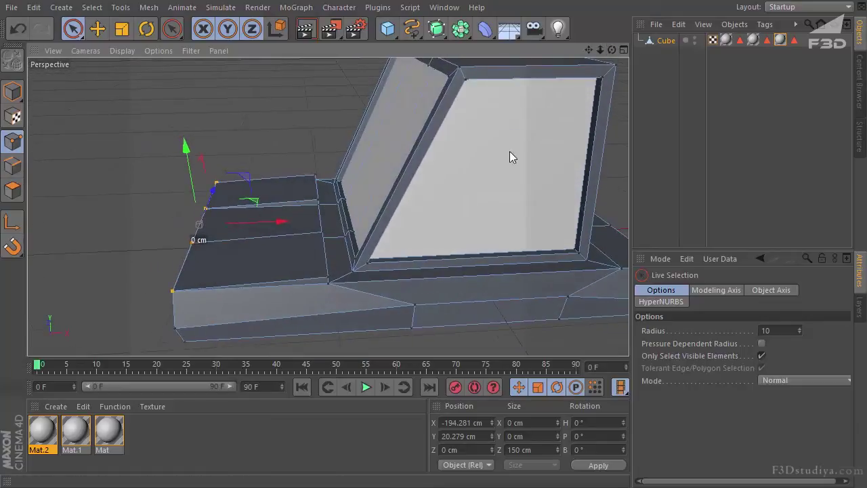
left_click(329, 283)
left_click_drag(611, 51, 209, 299)
left_click(290, 217)
left_click(254, 286)
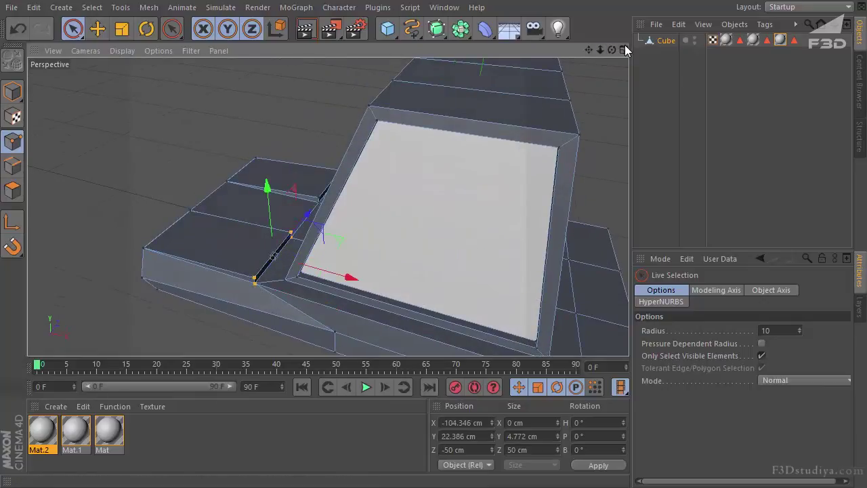
left_click_drag(611, 50, 402, 162)
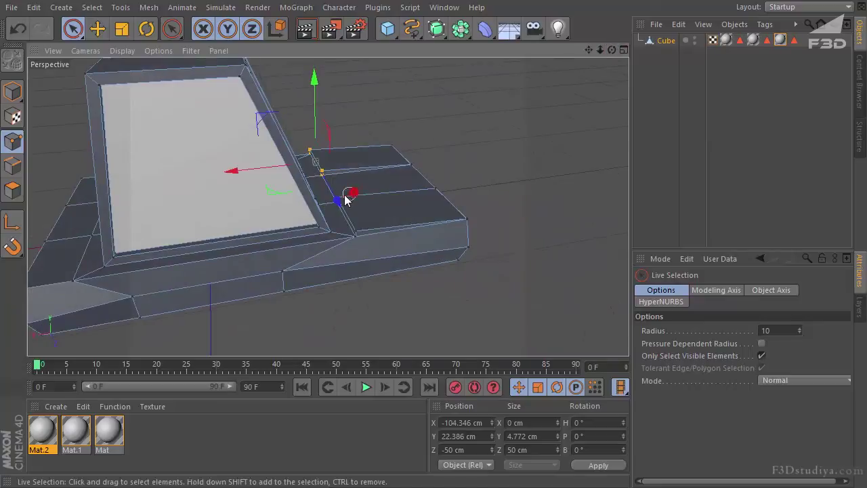
left_click(349, 229, "shift")
mouse_move(215, 188)
left_mouse_down()
mouse_move(241, 197)
mouse_move(226, 194)
left_mouse_up()
left_click(405, 116)
Step: Inset the center front polygons between the headlights with Extrude Inner to about 34.2 by 24.2 cm
left_click_drag(610, 51, 421, 276)
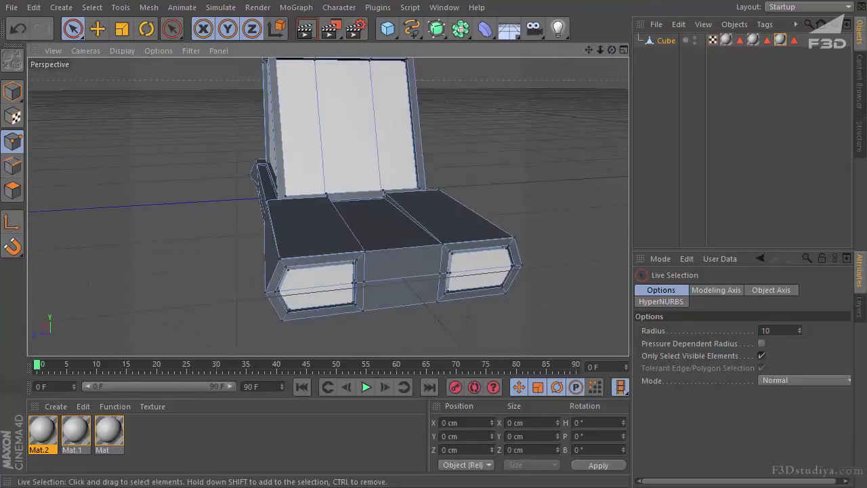
left_click(12, 190)
left_click(555, 142)
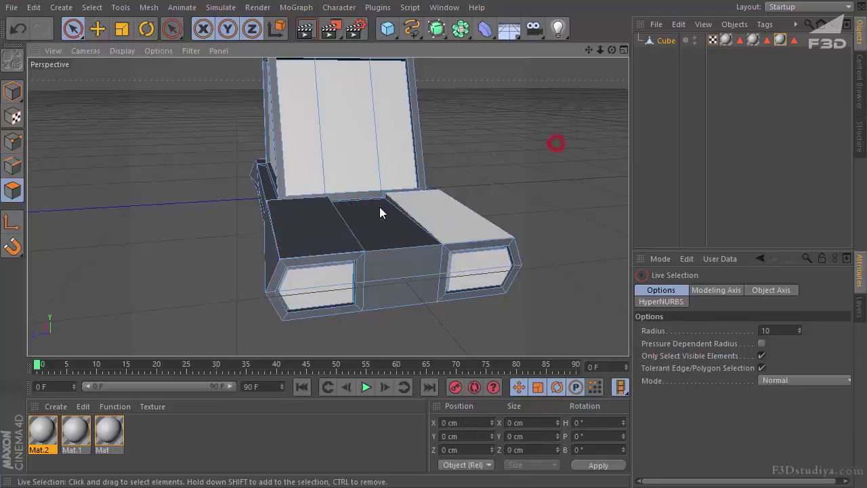
left_click(397, 278)
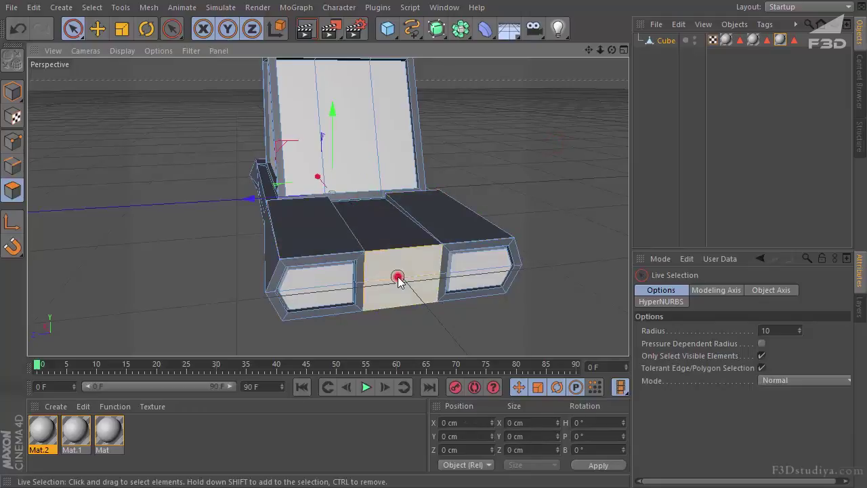
right_click(537, 186)
key("Escape")
right_click(493, 132)
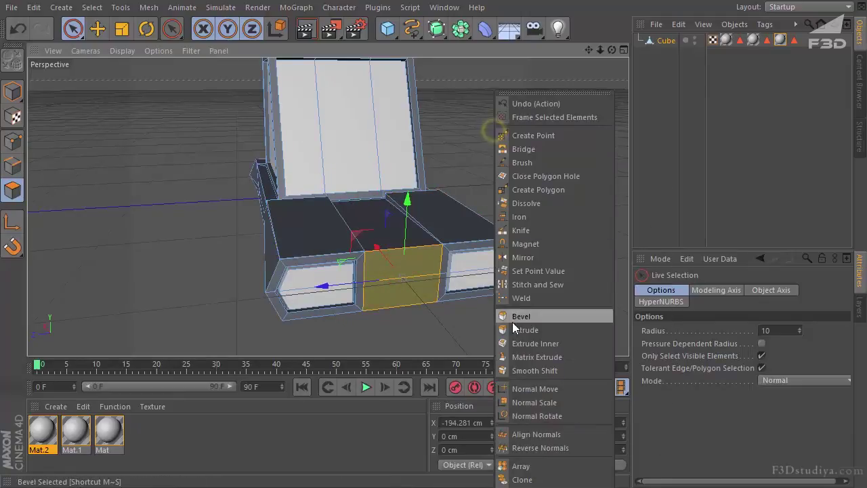
left_click(516, 344)
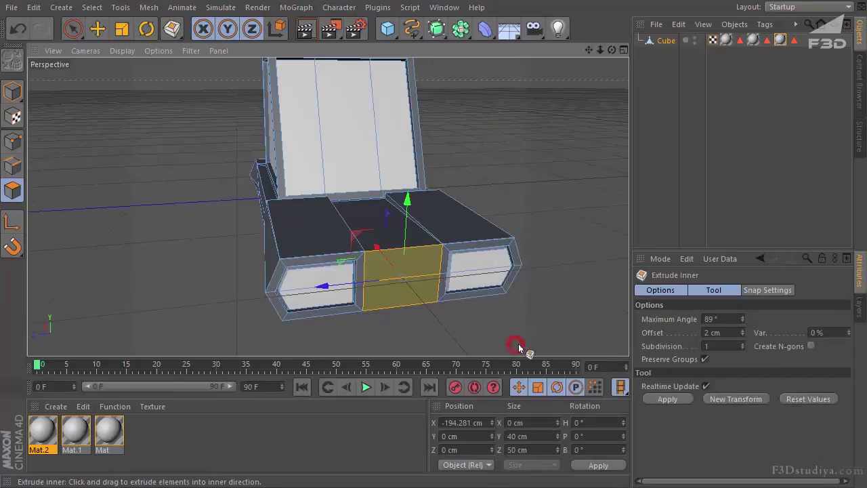
mouse_move(411, 278)
left_mouse_down()
mouse_move(429, 283)
mouse_move(422, 274)
left_mouse_up()
Step: Widen the inset front polygons along Z and inset them again by 2.1 cm to about 41.9 by 20 cm
left_click(121, 29)
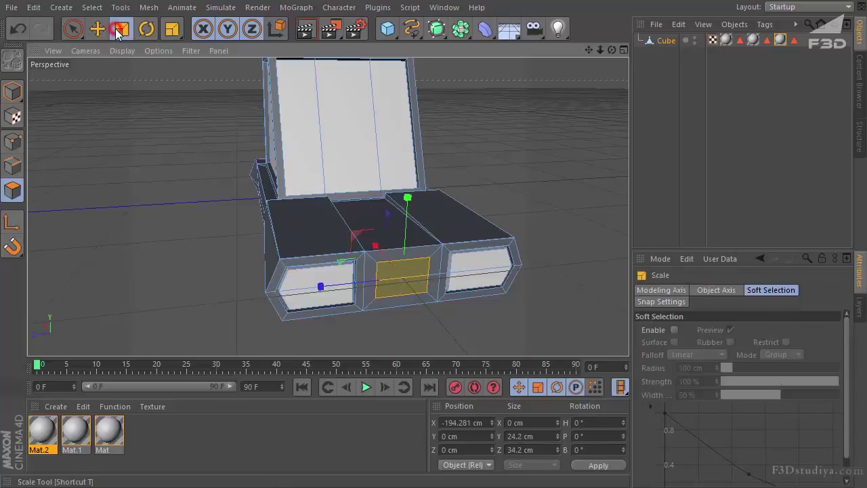
left_click_drag(318, 287, 287, 286)
left_click_drag(419, 275, 611, 51)
right_click(492, 203)
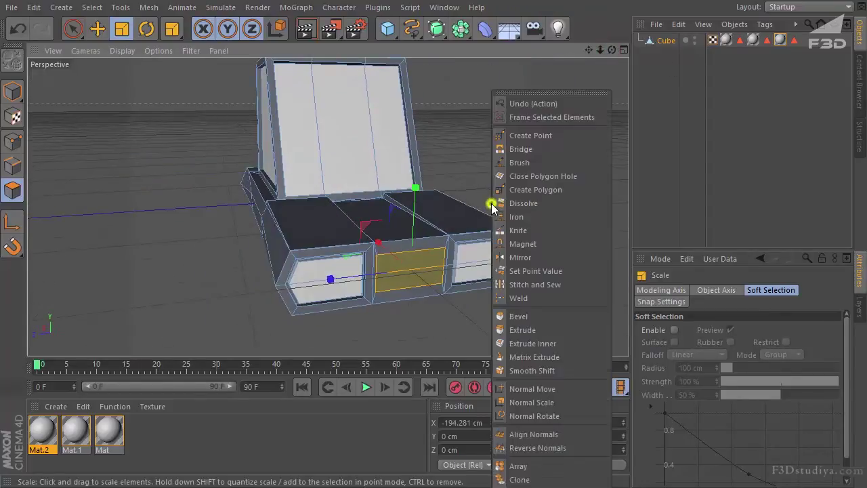
left_click(528, 343)
scroll(552, 202, "up", 3)
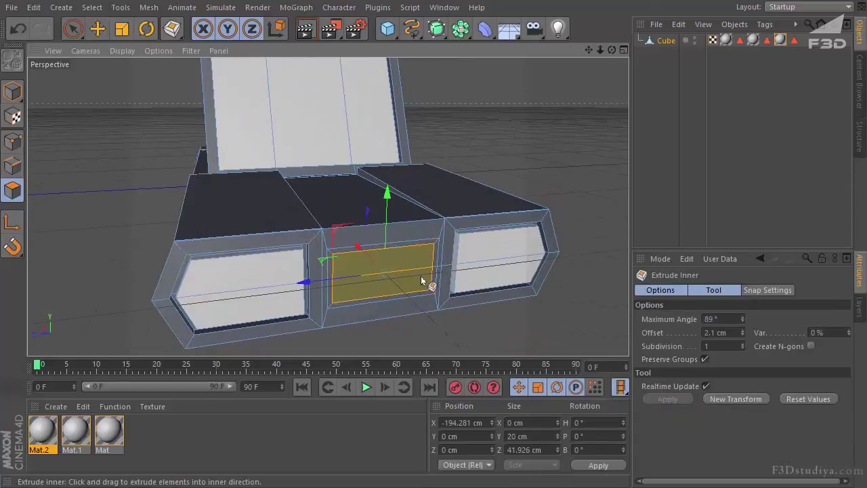
Step: Extrude the inset front polygons inward with an offset of -4 cm to form the grille recess
right_click(529, 245)
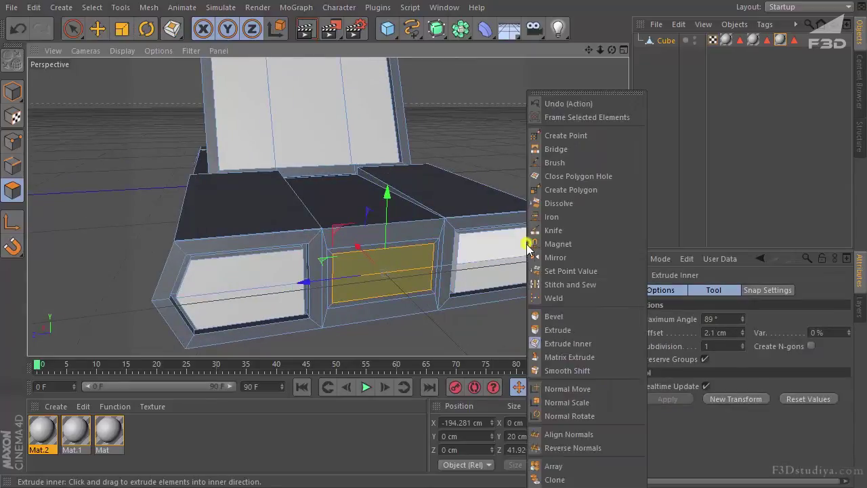
left_click(565, 331)
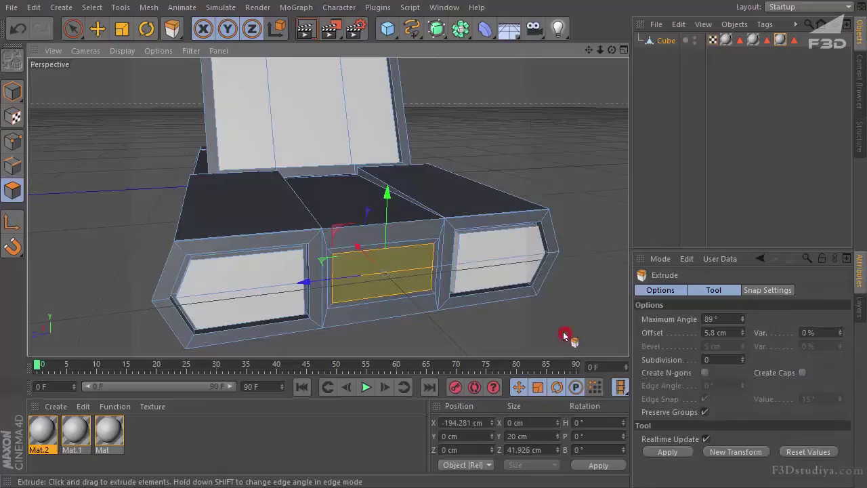
left_click_drag(419, 279, 422, 280)
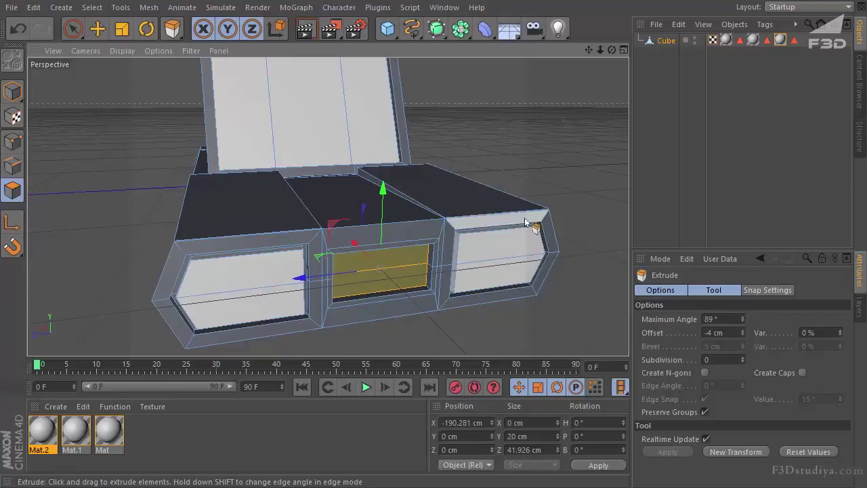
Step: Inset the recessed grille polygons to 8.6 cm in height and widen them along Z to about 41.4 cm
right_click(521, 145)
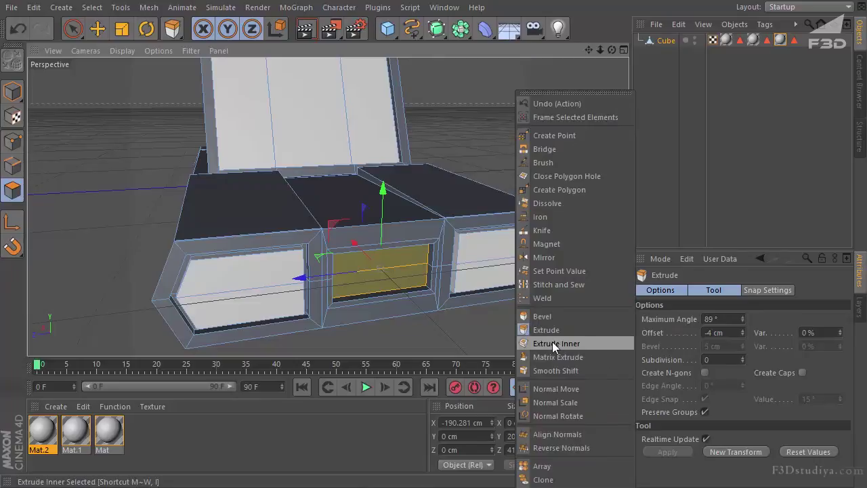
left_click(551, 342)
left_click_drag(423, 283, 581, 234)
left_click(120, 30)
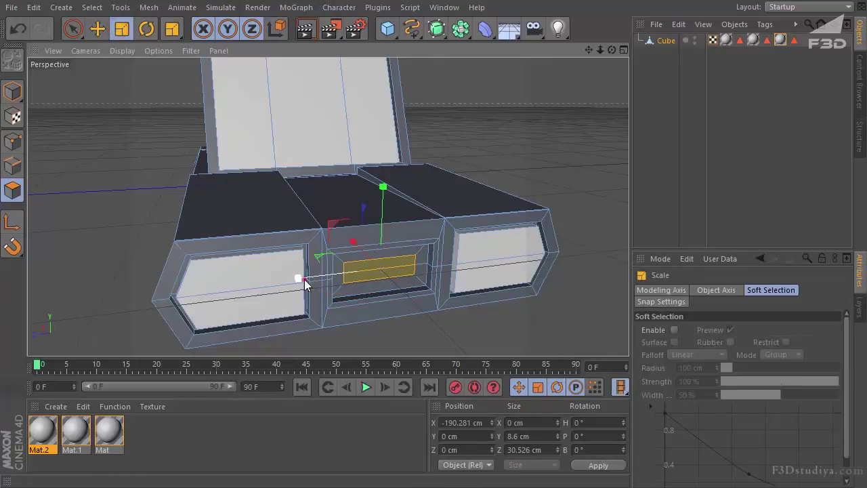
left_click_drag(300, 277, 275, 283)
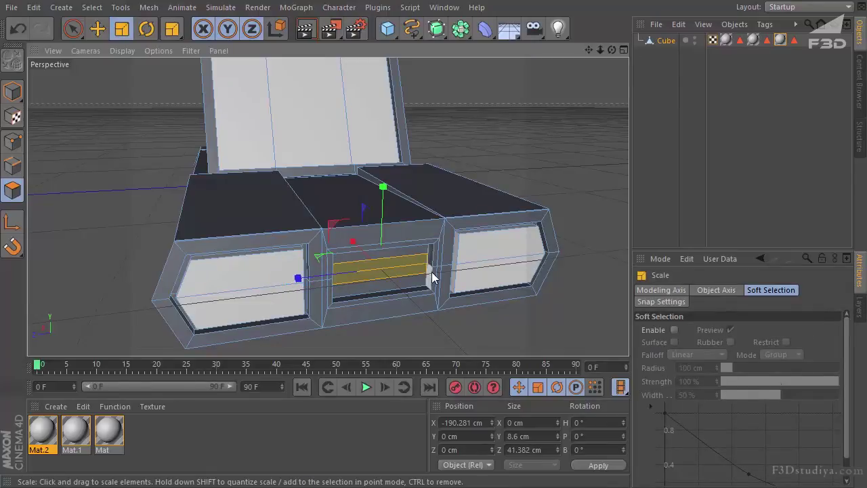
Step: Extrude the grille's center strip outward by 3.6 cm and reduce its front face height to about 3.8 cm
right_click(480, 98)
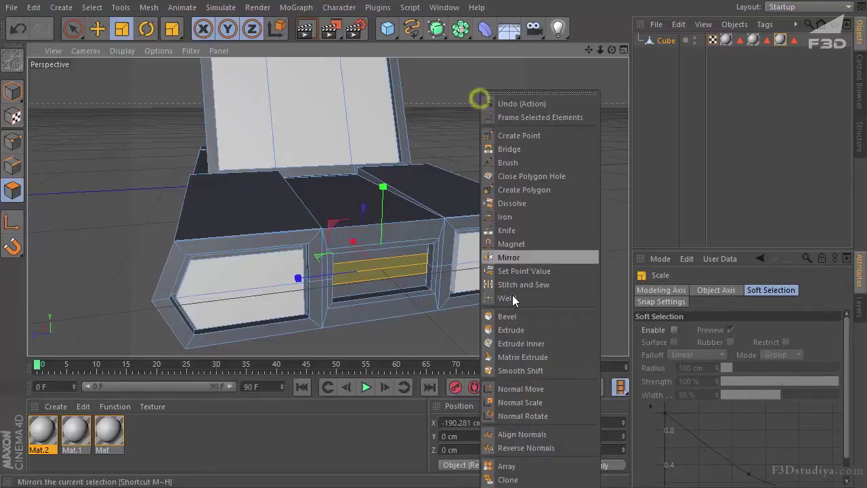
left_click(502, 330)
left_click_drag(413, 276, 421, 276)
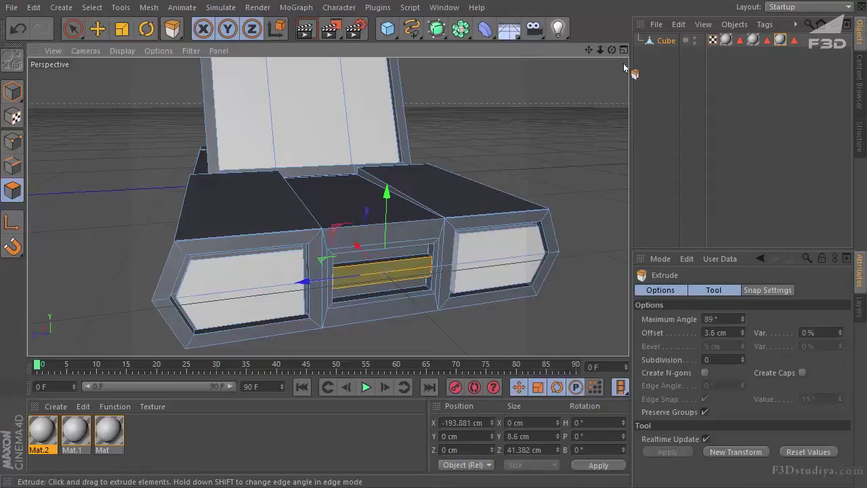
left_click_drag(611, 49, 420, 276)
left_click(126, 29)
left_click(127, 32)
left_click_drag(327, 200, 323, 242)
mouse_move(611, 50)
left_mouse_down()
mouse_move(423, 276)
mouse_move(616, 53)
left_mouse_up()
Step: Select all polygons inside the grille recess, including the center strip and side walls, and apply a new material to them
left_click(73, 28)
scroll(440, 239, "up", 5)
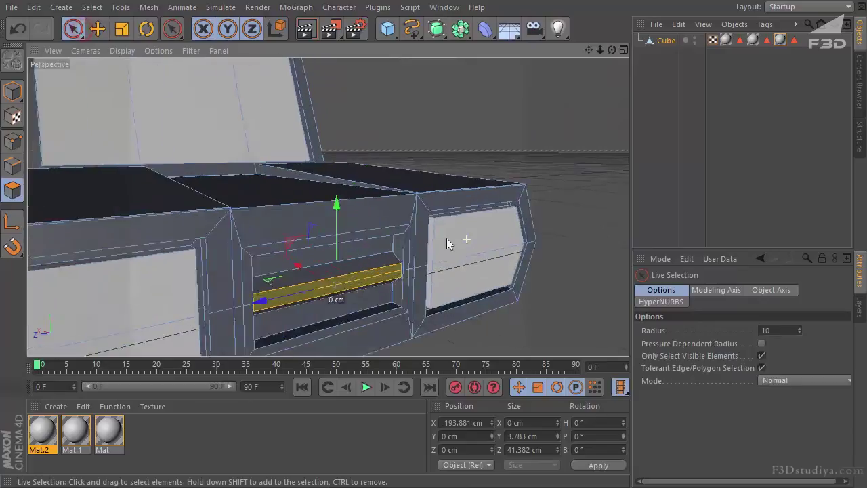
left_click_drag(305, 280, 298, 343, "shift")
left_click(358, 258, "shift")
left_click(353, 319, "shift")
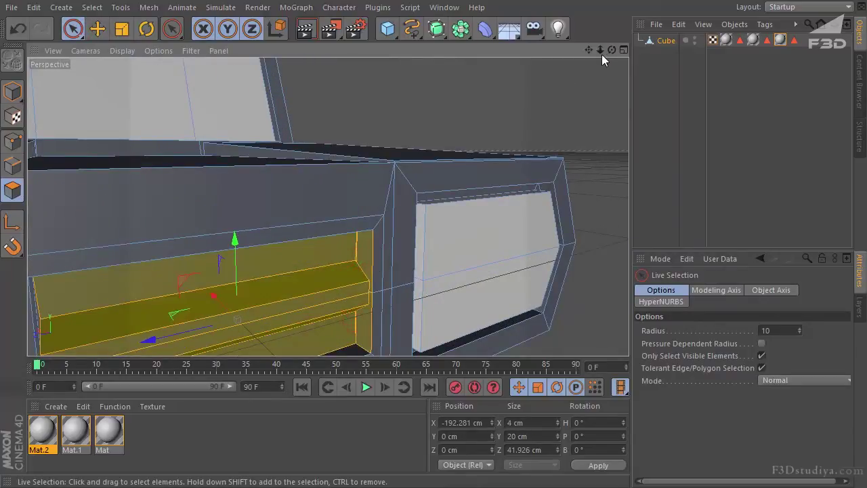
left_click_drag(612, 49, 418, 275)
left_click_drag(106, 277, 151, 271)
left_click(87, 249)
double_click(170, 441)
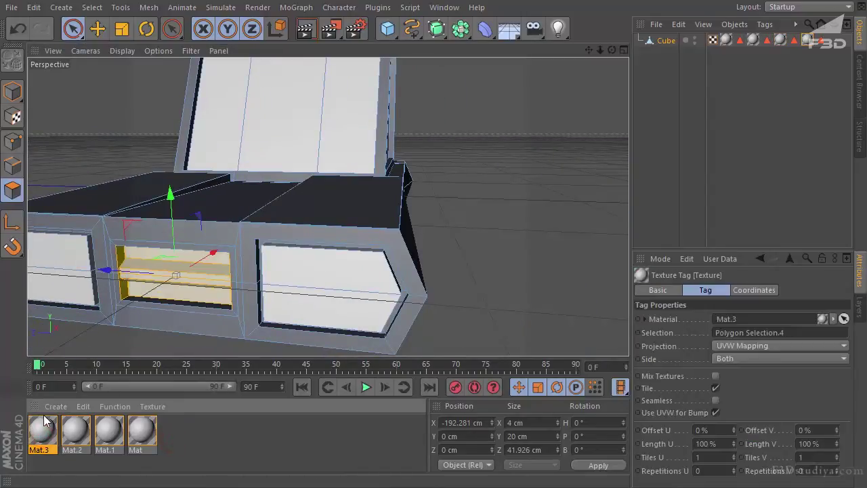
left_click(214, 434)
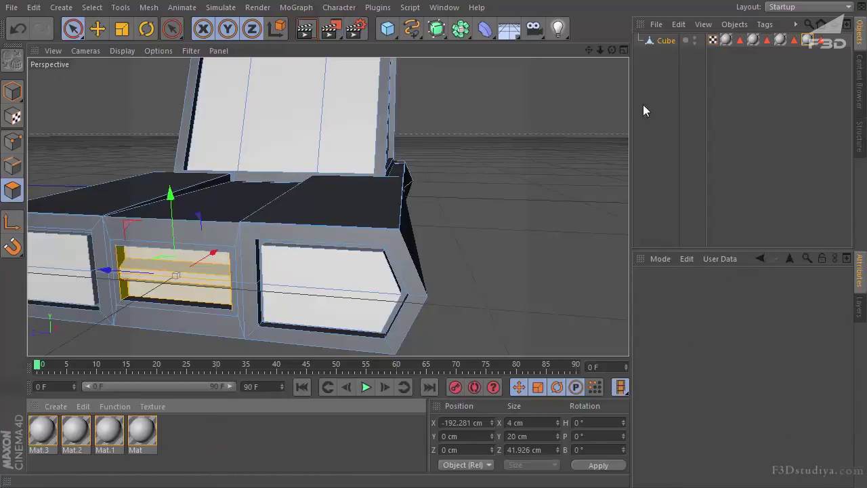
left_click_drag(420, 279, 419, 279, "alt")
left_click(487, 147)
Step: Select the inner side walls of both raised hood panels and apply the Mat.3 grille material to them
scroll(239, 212, "down", 5)
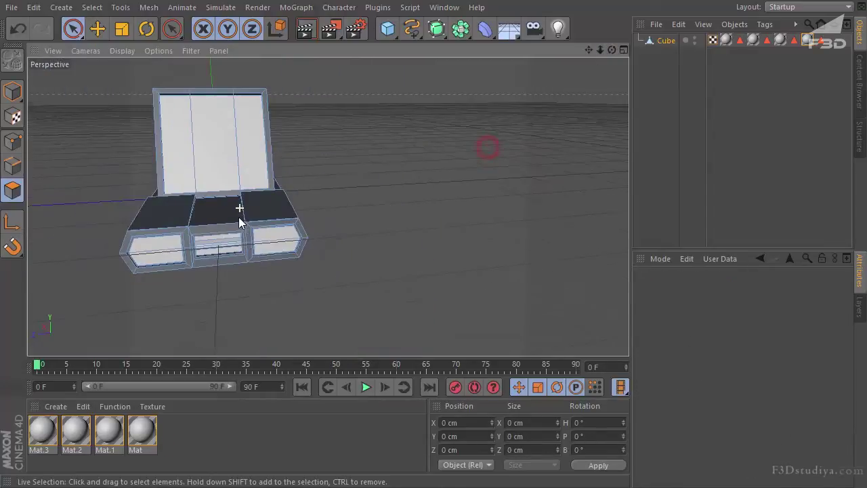
left_click_drag(612, 49, 421, 276)
scroll(250, 208, "up", 3)
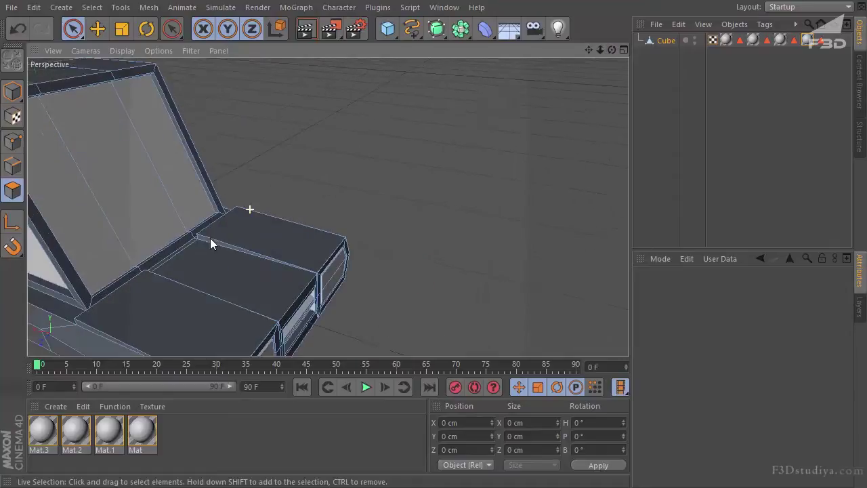
scroll(195, 240, "up", 2)
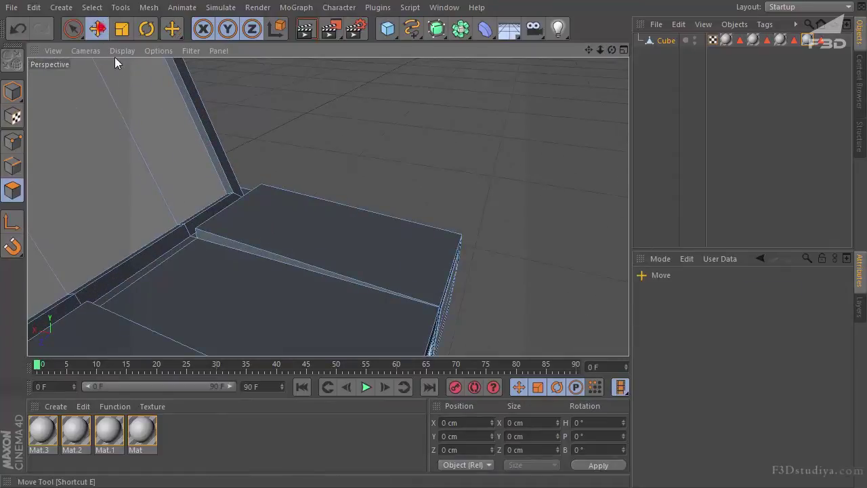
left_click(97, 28)
left_click(200, 233)
left_click_drag(612, 50, 233, 148)
left_click(223, 155)
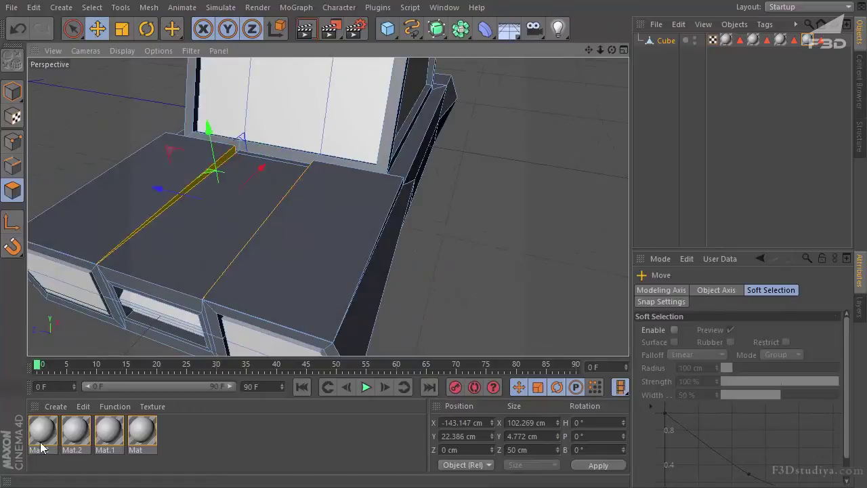
left_click_drag(40, 440, 100, 343)
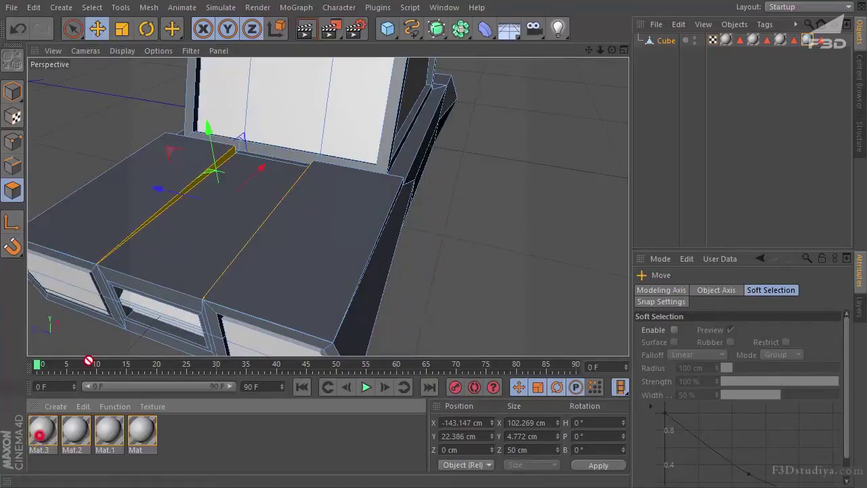
left_click_drag(228, 155, 231, 159)
left_click(700, 137)
Step: Inset the side body polygons below the side windows on both sides of the car with Extrude Inner
scroll(510, 129, "down", 4)
left_click_drag(588, 49, 414, 302)
left_click(416, 300)
left_click(428, 297)
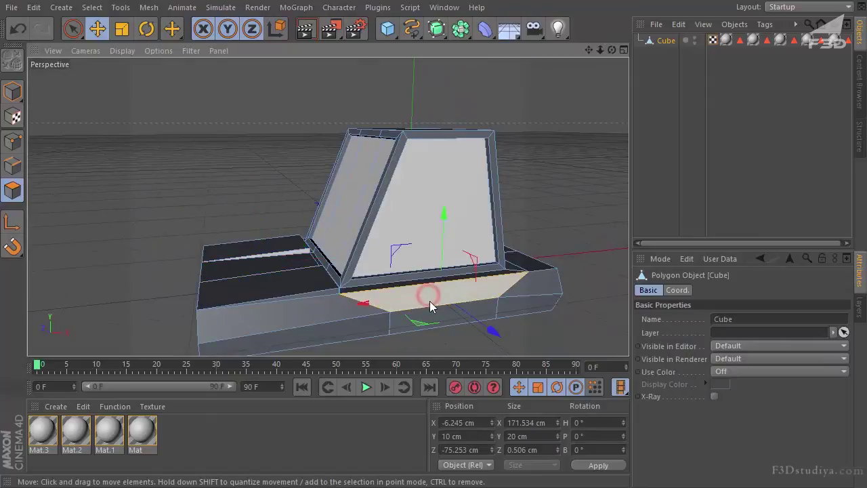
left_click_drag(611, 50, 384, 200)
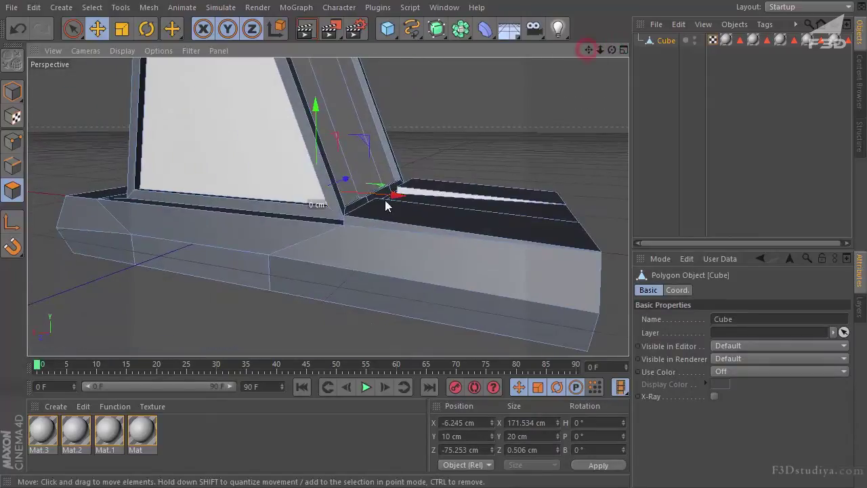
left_click(272, 236)
right_click(437, 146)
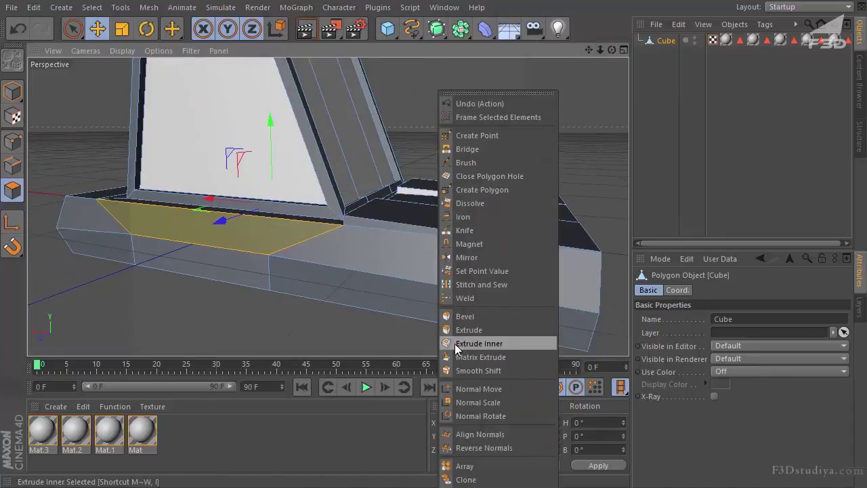
left_click(468, 341)
left_click_drag(489, 157, 421, 275)
Step: Scale the inset side polygons down to door-handle size and move them toward the rear of the car
left_click(123, 30)
left_click_drag(203, 199, 161, 198)
left_click(98, 29)
Step: Extrude the small handle polygons on both sides of the body outward by 3.1 cm
right_click(433, 91)
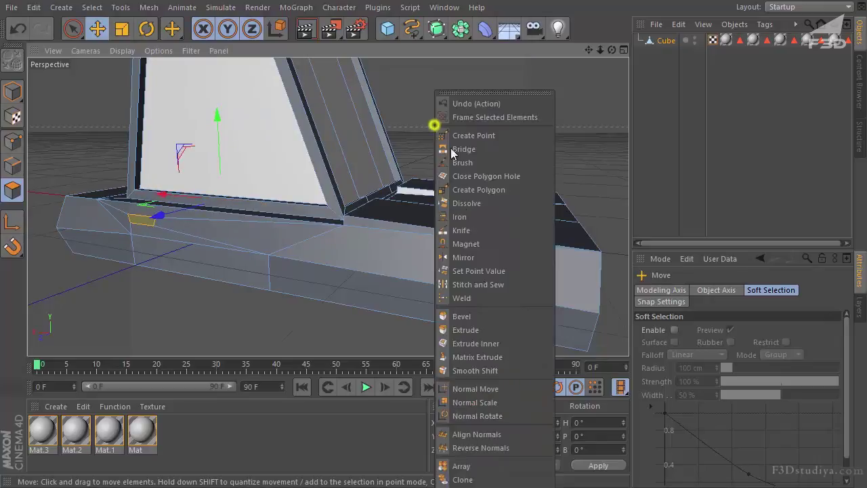
left_click(475, 329)
left_click_drag(409, 276, 421, 276)
left_click_drag(610, 51, 421, 276)
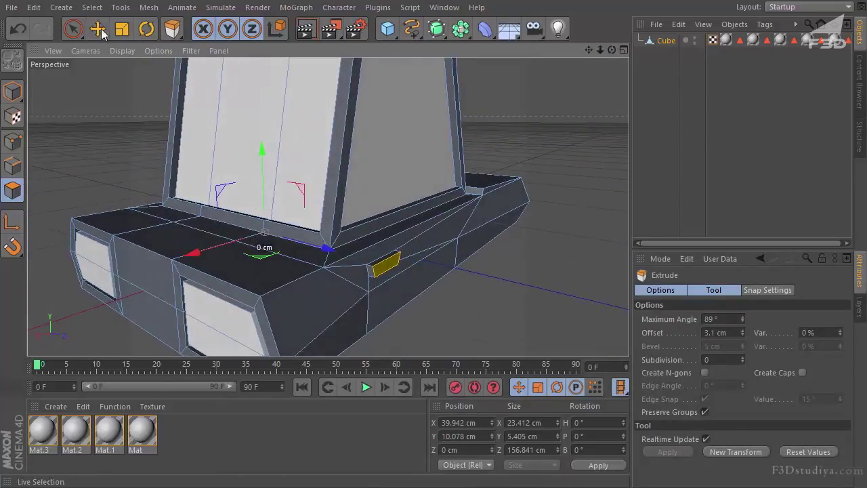
Step: Add the side-wall loops of both door handles to the selection and apply the Mat.3 material to them
left_click_drag(164, 27, 195, 163)
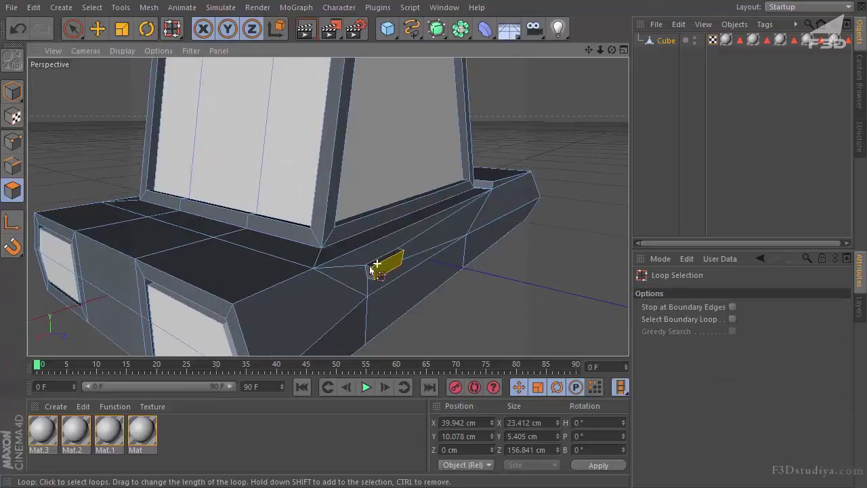
left_click(370, 266, "shift")
left_click_drag(611, 49, 420, 275)
left_click(310, 264, "shift")
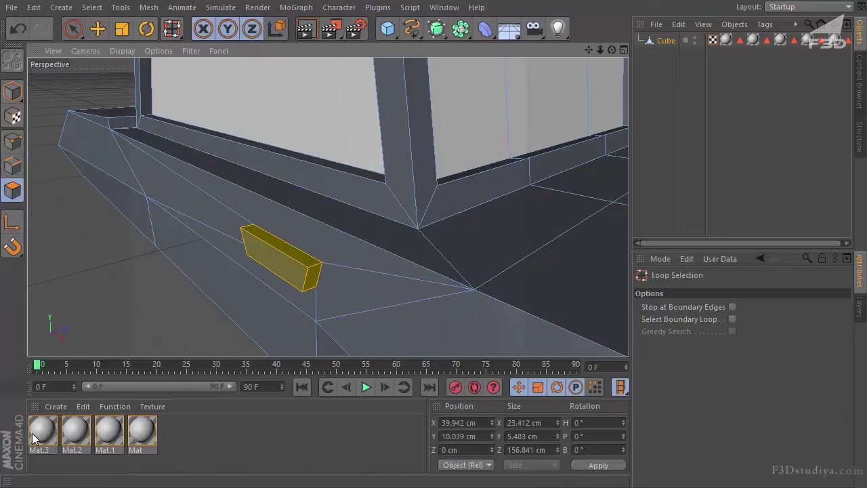
left_click(39, 432)
left_click_drag(305, 274, 302, 274)
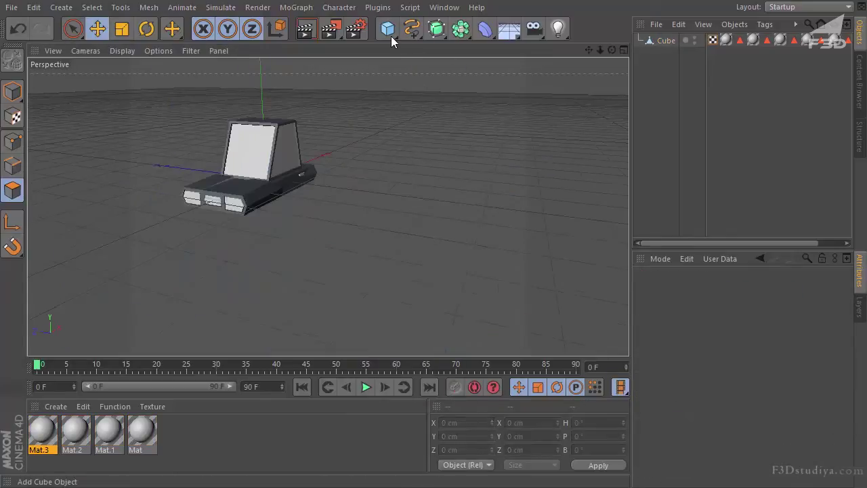
Step: Add a cylinder with +Z orientation and move it out beside the car body
left_click(391, 36)
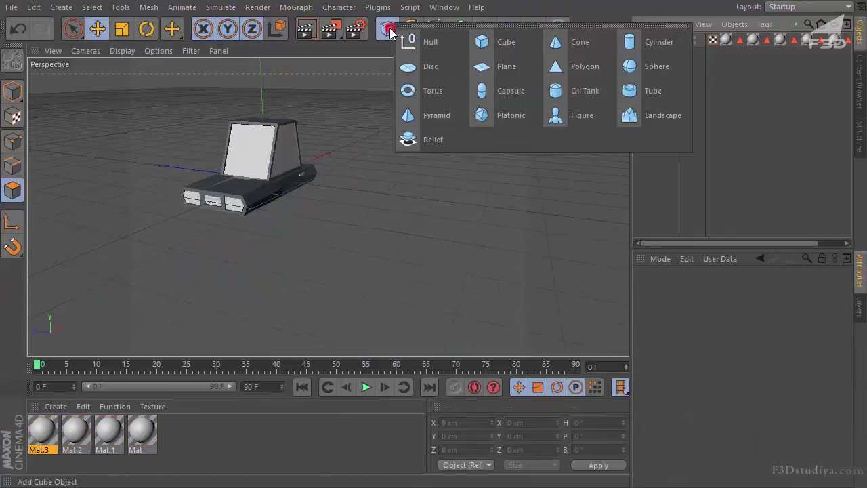
left_click(641, 43)
scroll(271, 169, "up", 3)
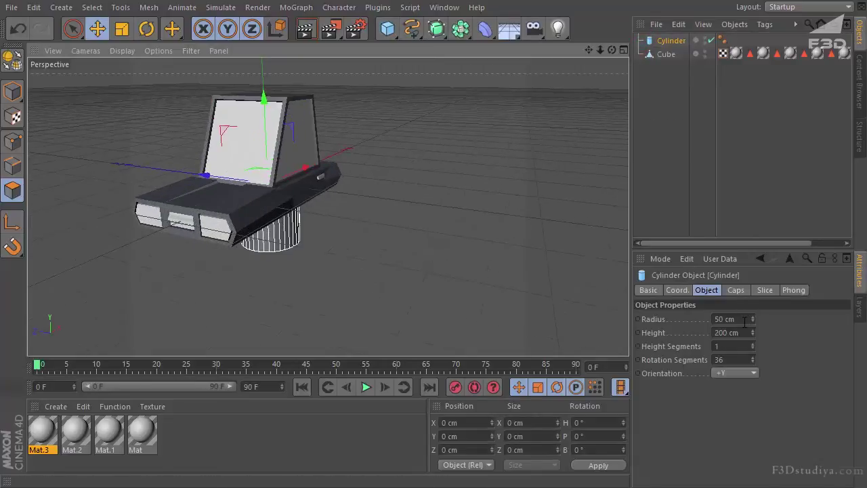
left_click(735, 373)
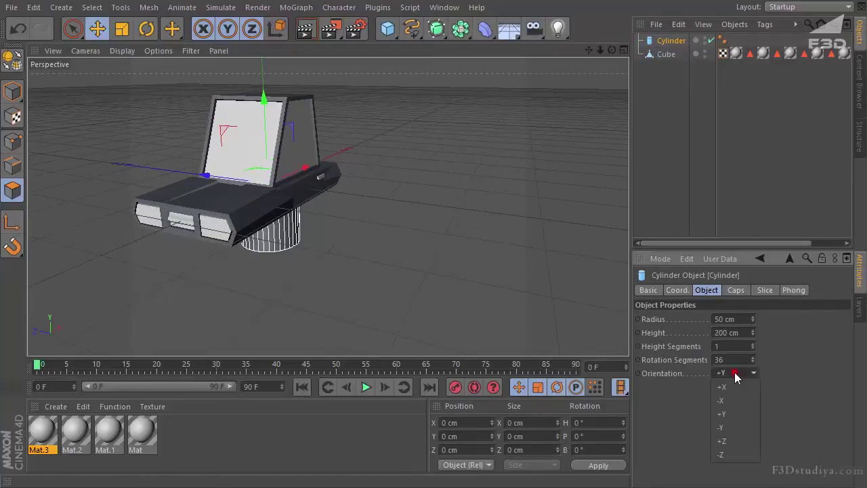
left_click(738, 442)
left_click_drag(216, 183, 376, 189)
Step: Set the cylinder's height to 5 cm and its radius to 30 cm
double_click(726, 333)
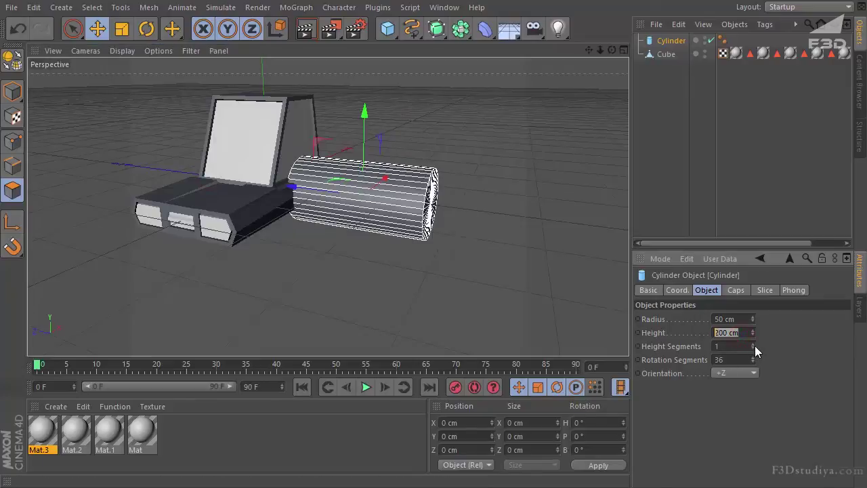
type("5")
key("Return")
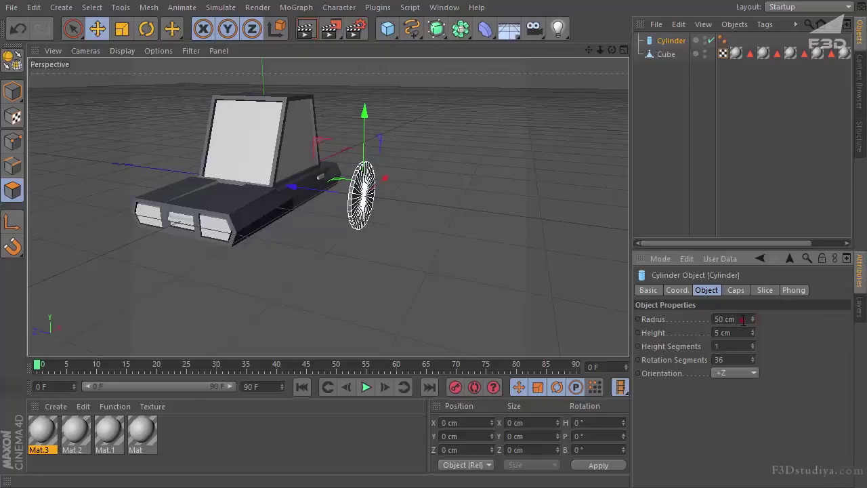
left_click(727, 324)
type("30")
key("Return")
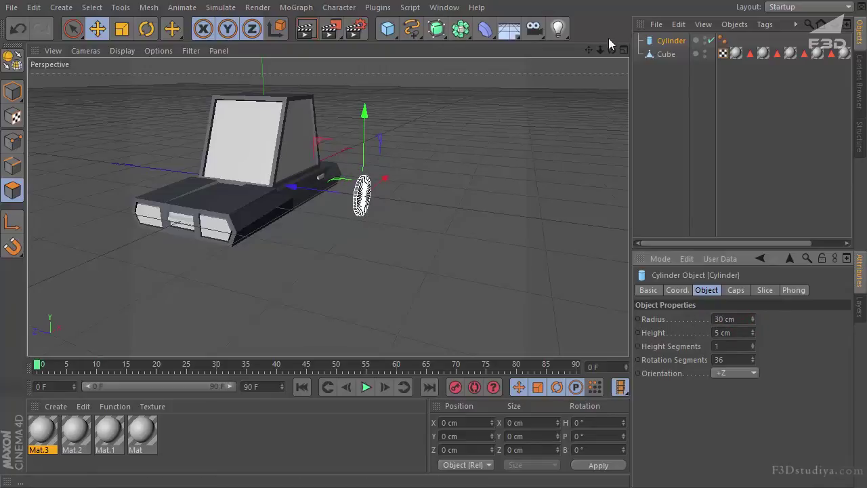
Step: Position the cylinder as a front wheel against the car's side, at about X -139, Y -21, Z -86 cm
left_click_drag(316, 187, 252, 186)
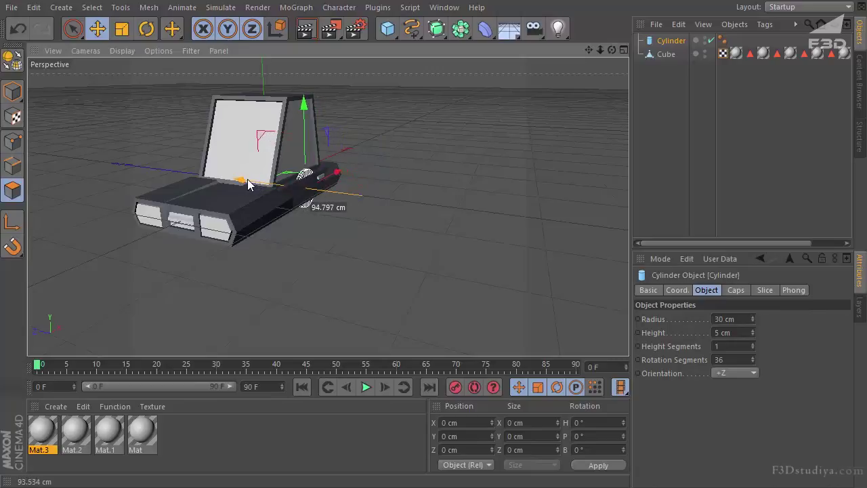
left_click_drag(247, 180, 248, 180)
left_click_drag(309, 112, 308, 123)
left_click_drag(342, 181, 293, 212)
left_click_drag(195, 220, 202, 229)
Step: Try 12 rotation segments on the wheel cylinder and settle on 10
left_click(730, 359)
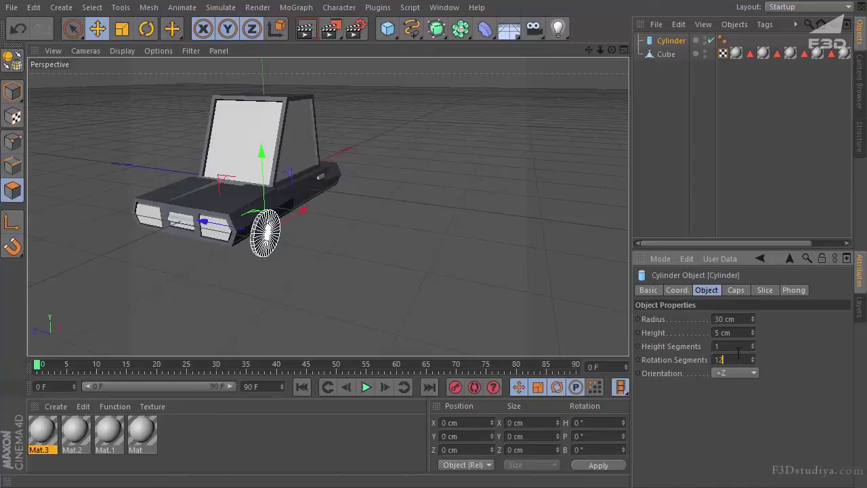
key("Return")
scroll(301, 244, "up", 4)
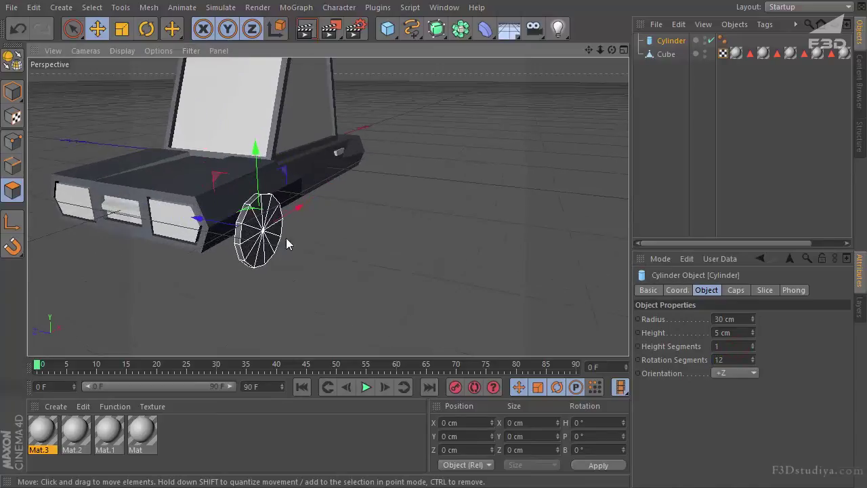
left_click(734, 359)
type("10")
key("Return")
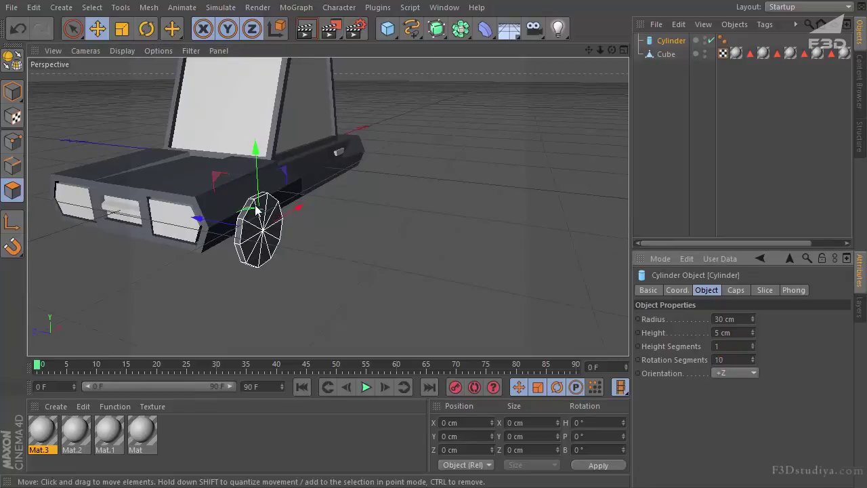
Step: Make the wheel cylinder editable and select all polygons of its outer cap
left_click(12, 61)
left_click(73, 29)
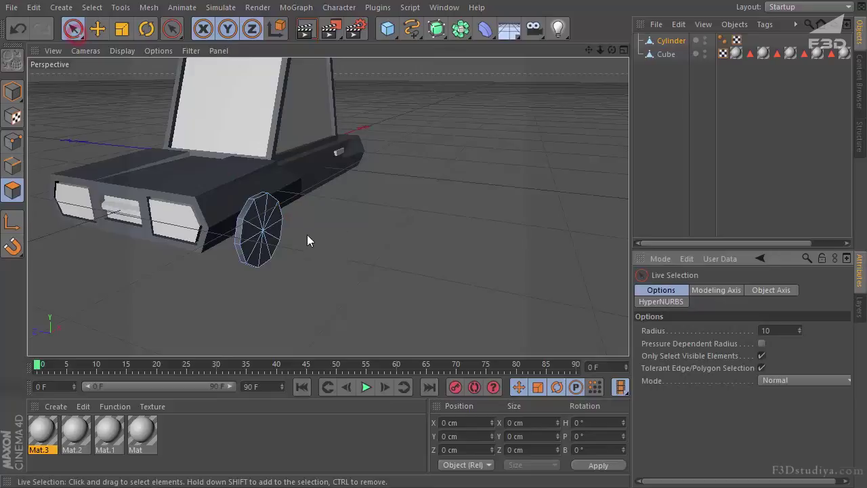
mouse_move(264, 207)
left_mouse_down()
mouse_move(258, 218)
mouse_move(302, 219)
left_mouse_up()
left_click_drag(613, 51, 351, 68)
Step: Move the whole wheel away from the car body and add its inner cap polygons to the selection
left_click(12, 93)
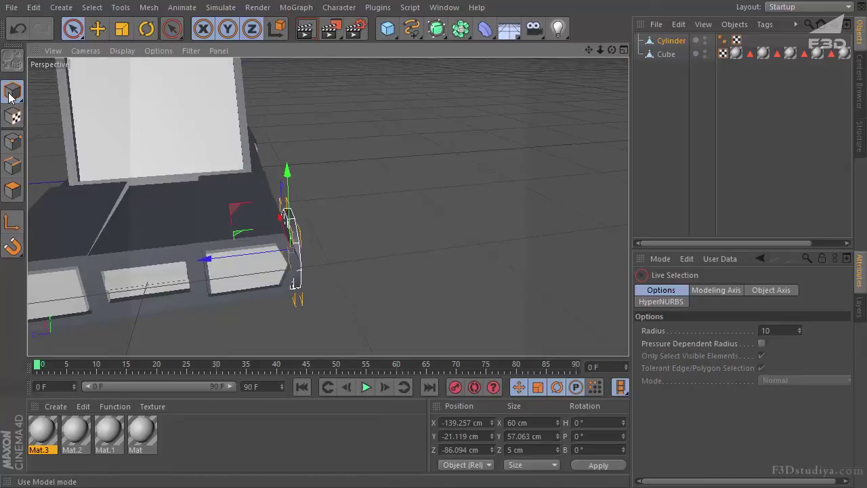
left_click_drag(228, 257, 319, 246)
left_click(12, 190)
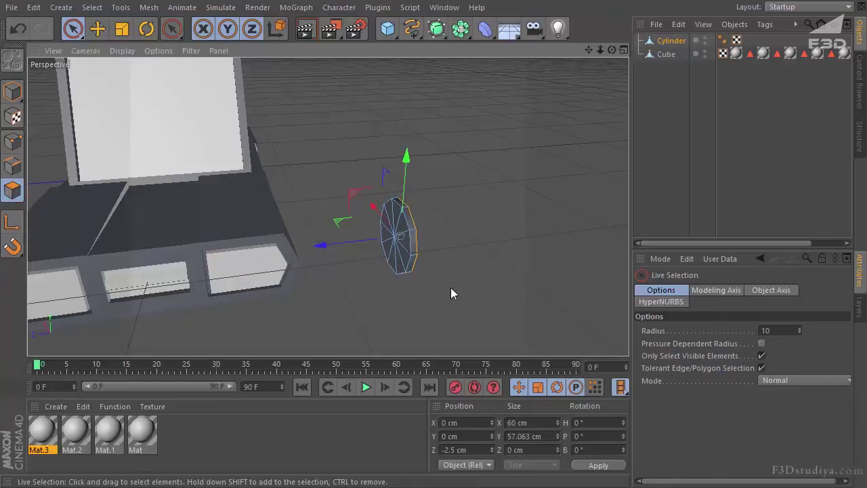
mouse_move(393, 233)
left_mouse_down()
mouse_move(387, 228)
mouse_move(398, 233)
left_mouse_up()
scroll(414, 233, "up", 3)
Step: Bevel both wheel caps with a 10 cm extrusion and a 10 cm inner offset
left_click_drag(612, 49, 546, 111)
right_click(547, 111)
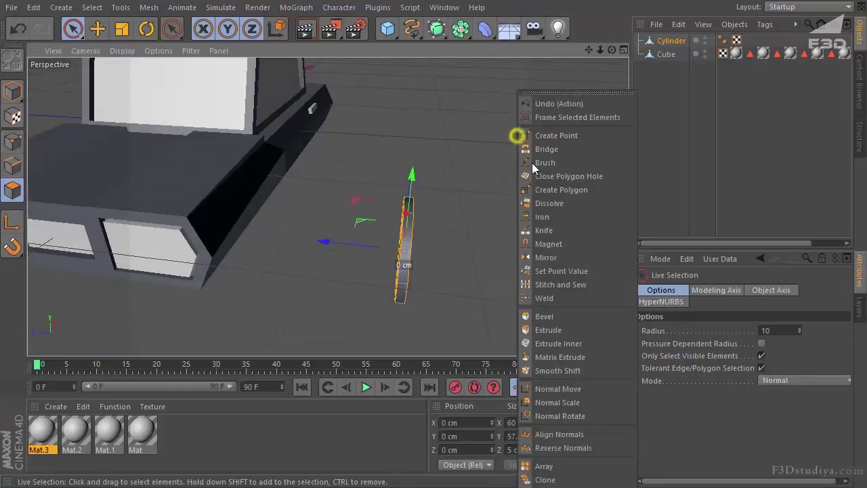
left_click(551, 320)
left_click_drag(421, 277, 421, 275)
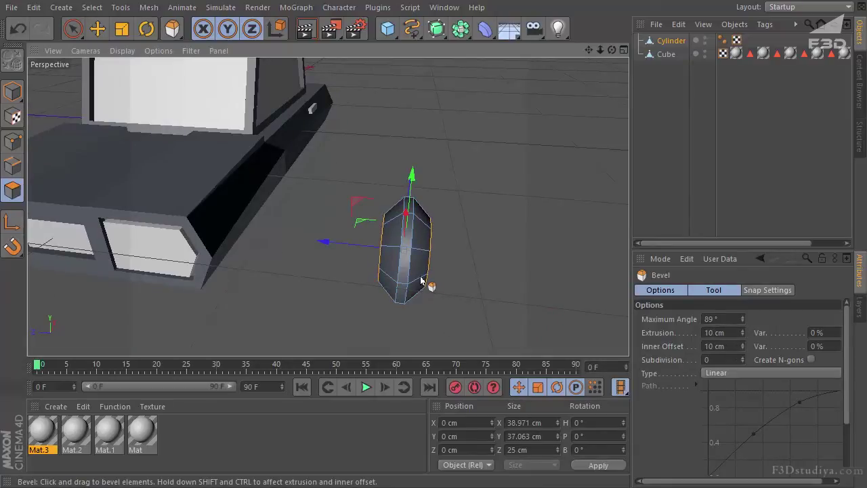
left_click_drag(610, 50, 329, 205)
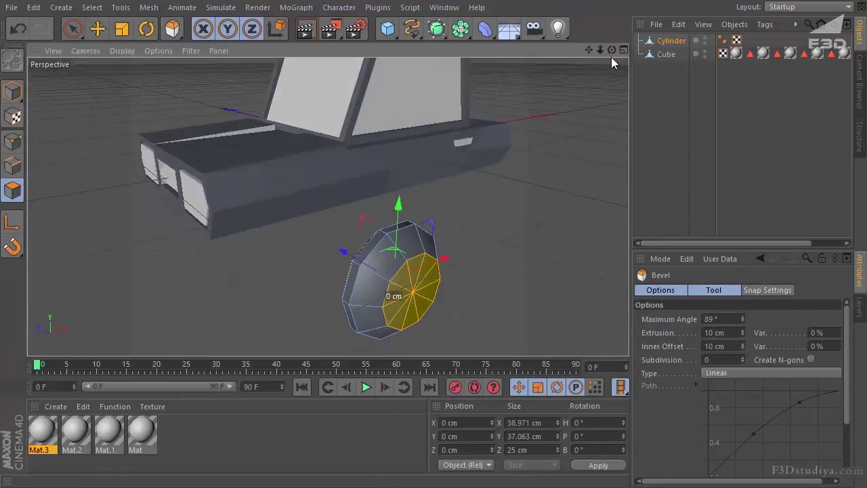
Step: Inset both wheel cap faces by 3 cm and extrude them into the wheel by -2.8 cm
left_click(98, 28)
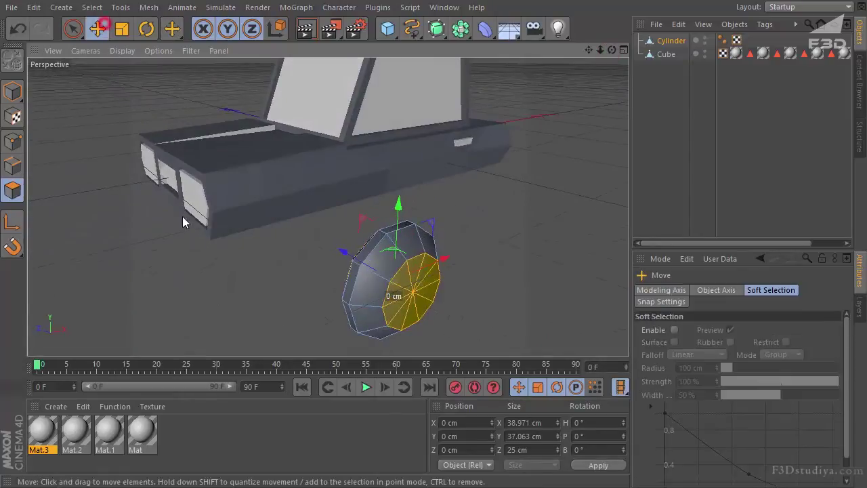
right_click(504, 178)
left_click(540, 341)
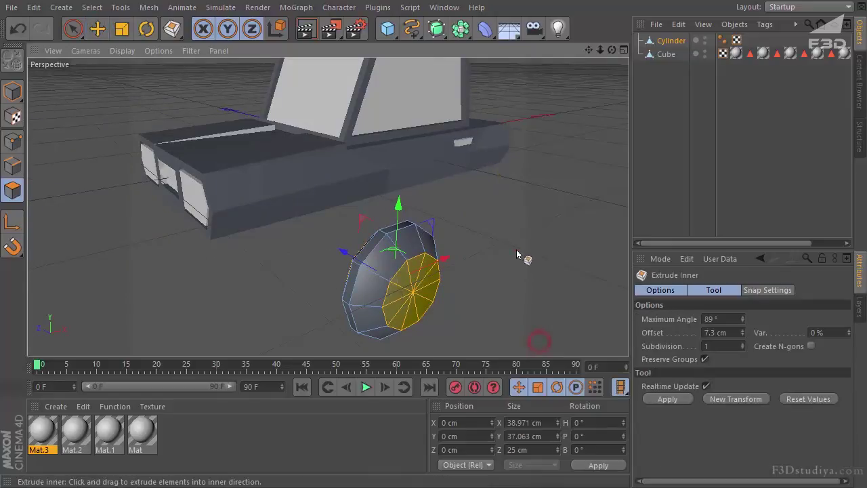
left_click_drag(516, 250, 421, 280)
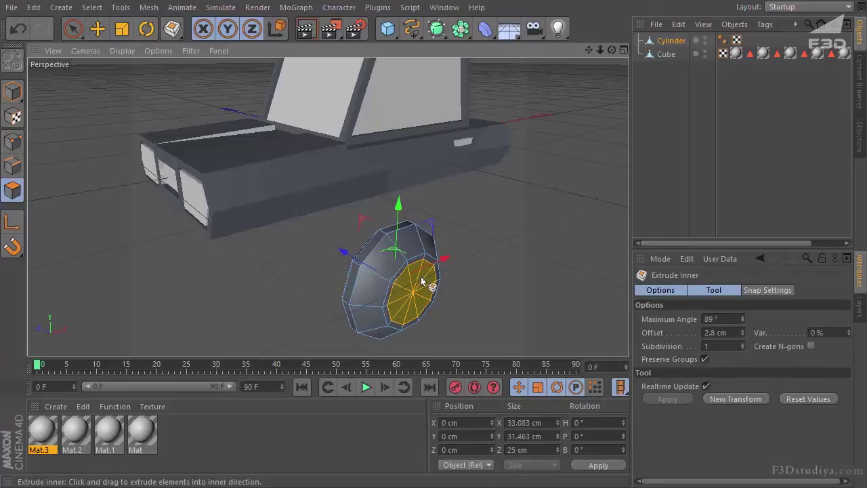
right_click(522, 240)
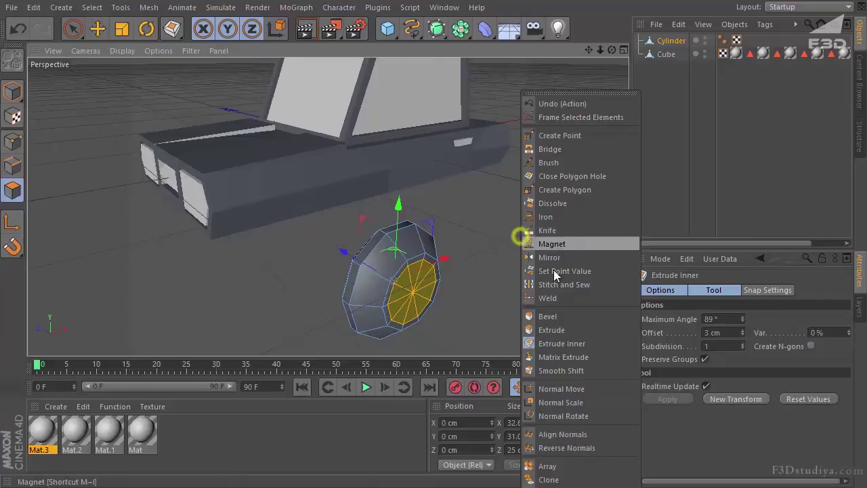
left_click(552, 329)
left_click_drag(433, 274, 421, 280)
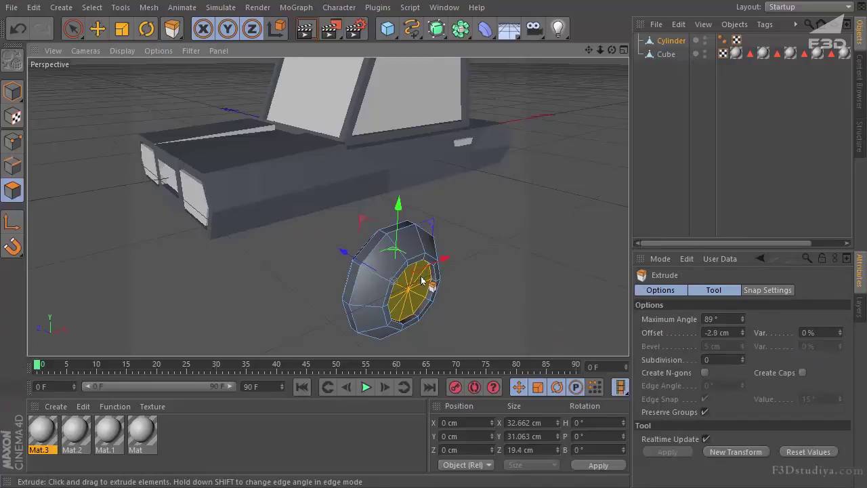
Step: Inset the recessed wheel faces by 3.5 cm and extrude them outward by 4.3 cm to form the hubs
right_click(544, 283)
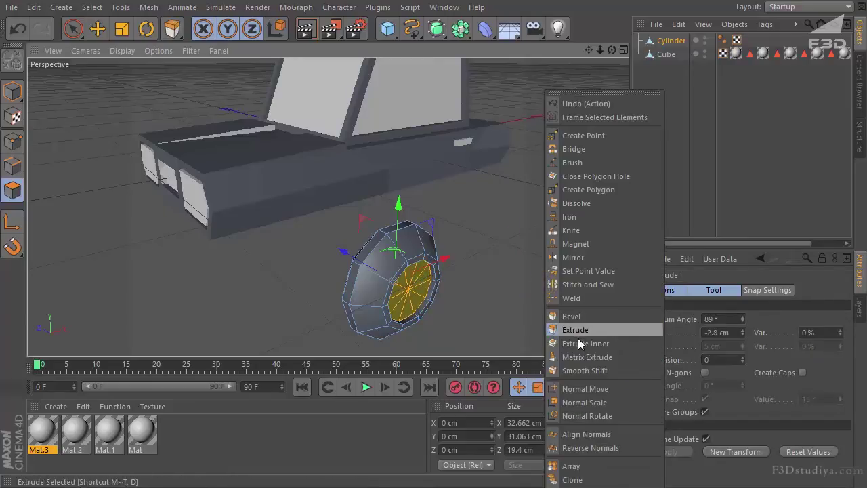
left_click(562, 287)
left_click_drag(421, 281, 433, 280)
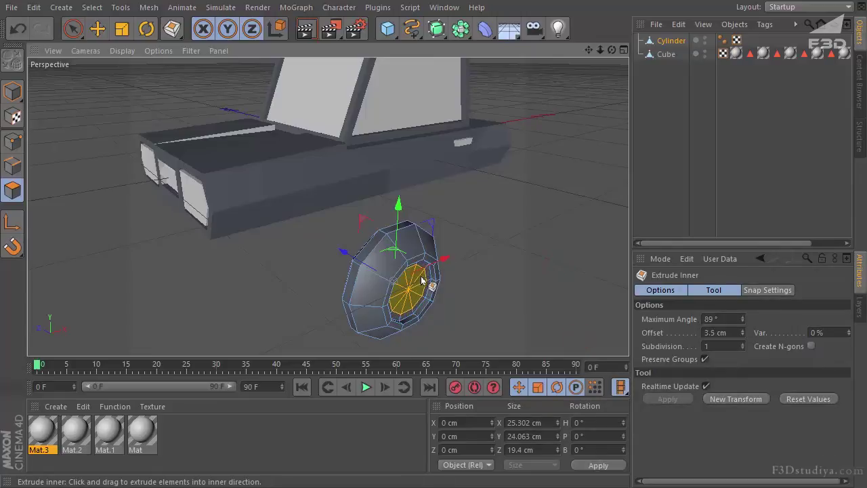
right_click(557, 274)
left_click(569, 331)
left_click_drag(549, 285, 552, 284)
mouse_move(610, 51)
left_mouse_down()
mouse_move(420, 276)
mouse_move(609, 52)
left_mouse_up()
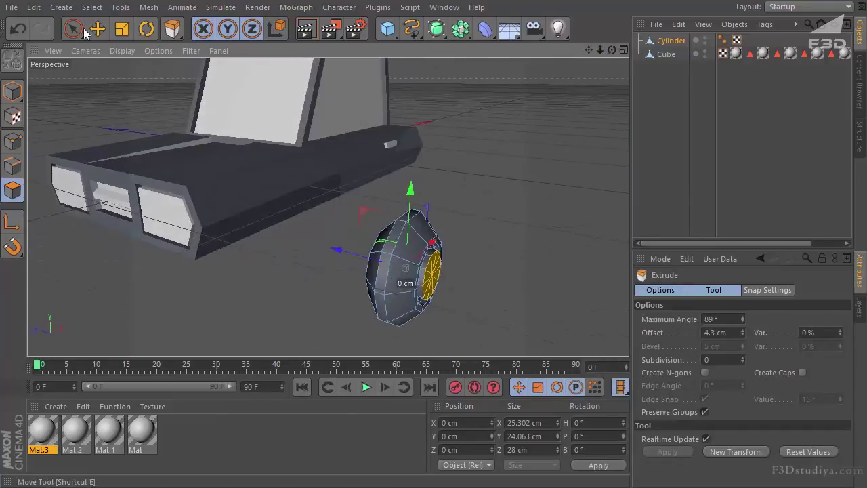
Step: Add the side-wall loops of both wheel hubs to the selection, apply the Mat.3 material, and clear the selection
left_click(171, 31)
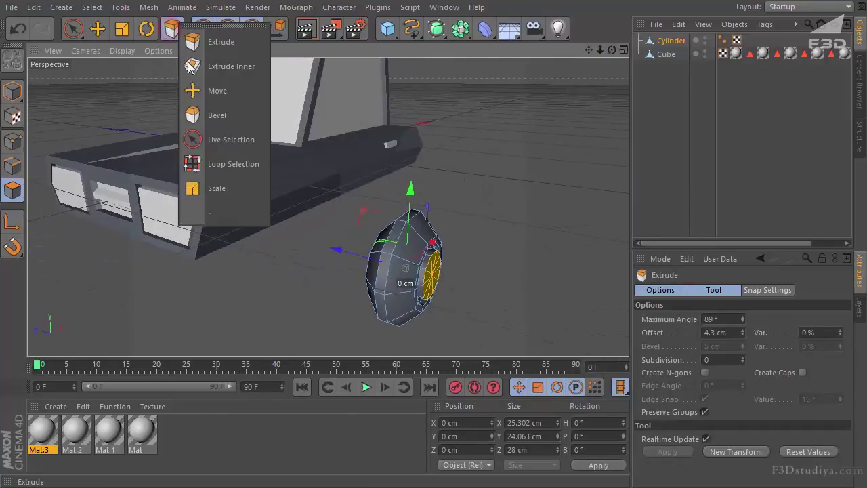
left_click(202, 166)
left_click_drag(441, 261, 430, 263, "alt")
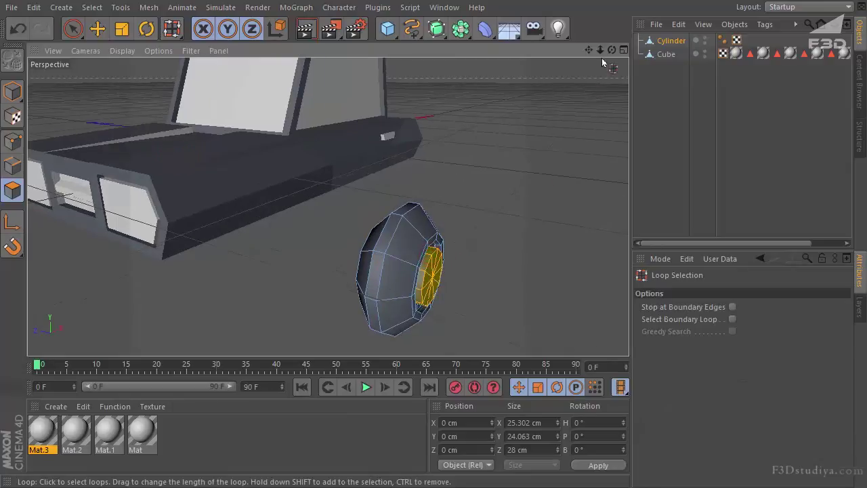
mouse_move(474, 203)
left_mouse_down("alt")
mouse_move(329, 205)
mouse_move(337, 245)
left_mouse_up("alt")
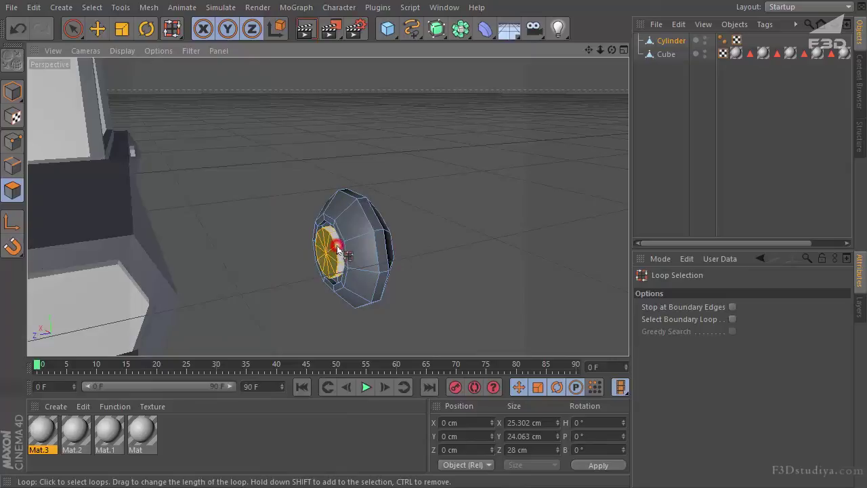
left_click_drag(53, 441, 125, 392)
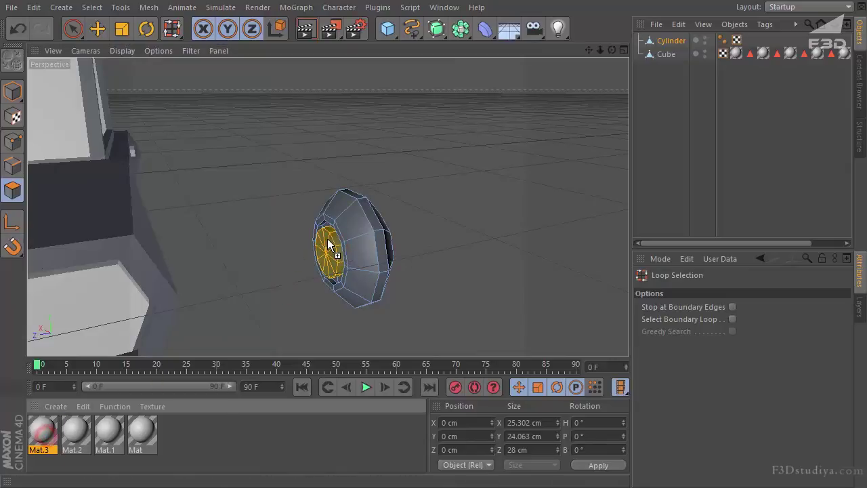
left_click_drag(328, 245, 328, 245)
left_click_drag(612, 50, 135, 32)
left_click(105, 33)
left_click(156, 291)
scroll(408, 226, "down", 1)
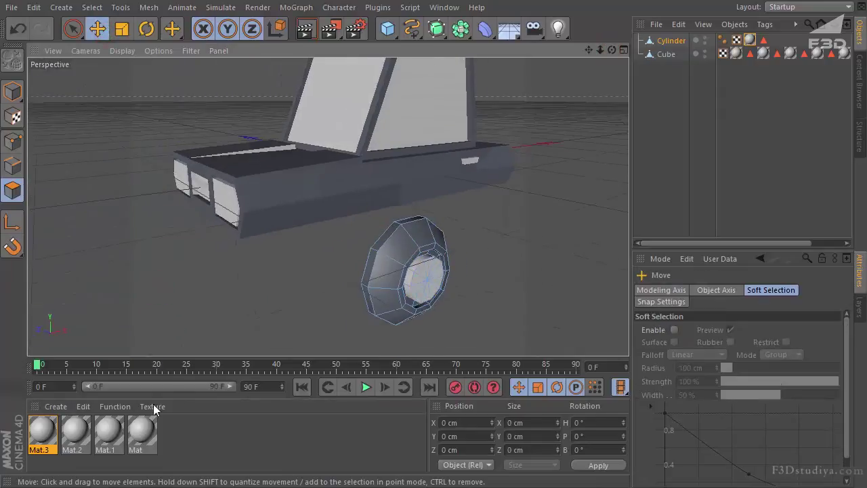
Step: Delete the Phong tag from the wheel cylinder
left_click(723, 41)
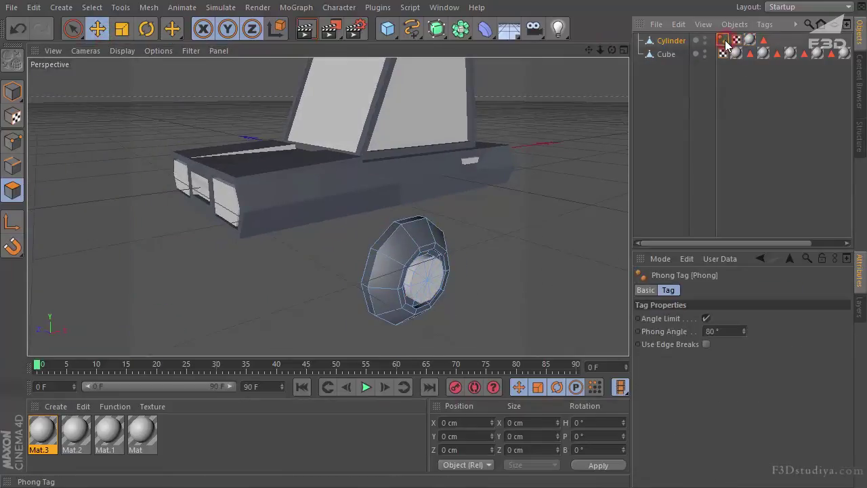
key("Delete")
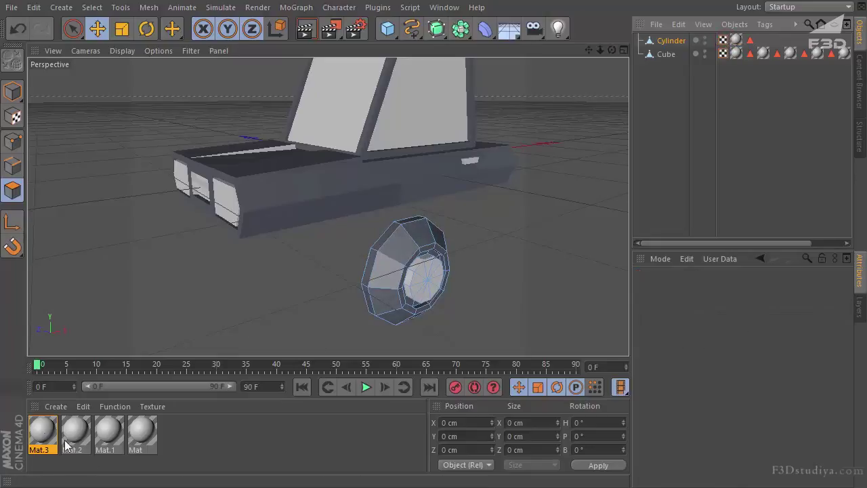
Step: Create a new material, Mat.4, assign it to the wheel cylinder and place its tag ahead of the existing material tag
double_click(208, 426)
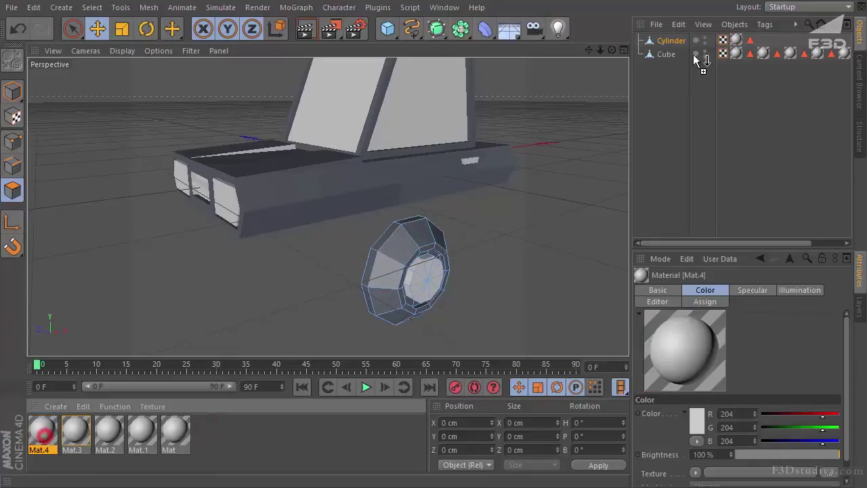
left_click_drag(692, 48, 672, 42)
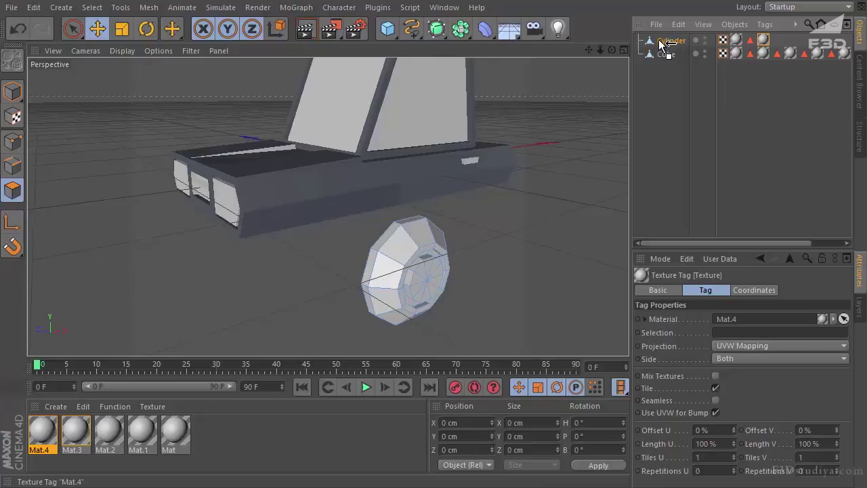
left_click_drag(664, 38, 666, 43)
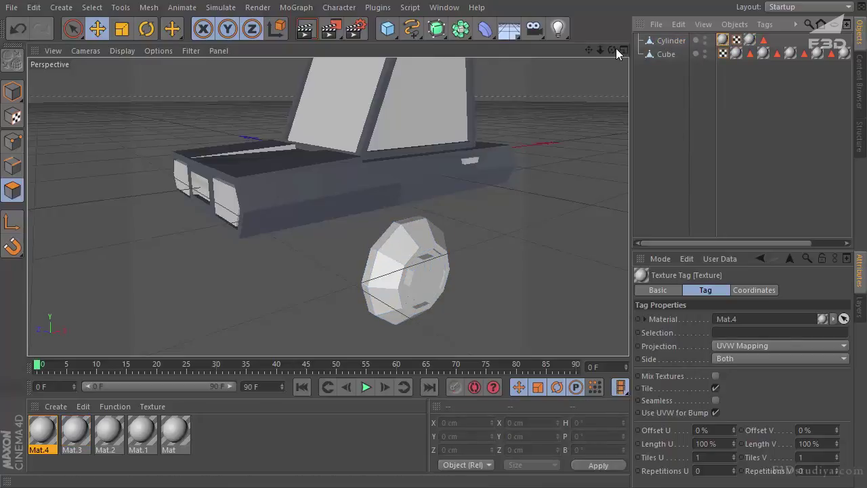
Step: Add a Symmetry object with the ZY mirror plane and nest the wheel cylinder inside it
scroll(420, 275, "up", 3)
scroll(420, 276, "down", 3)
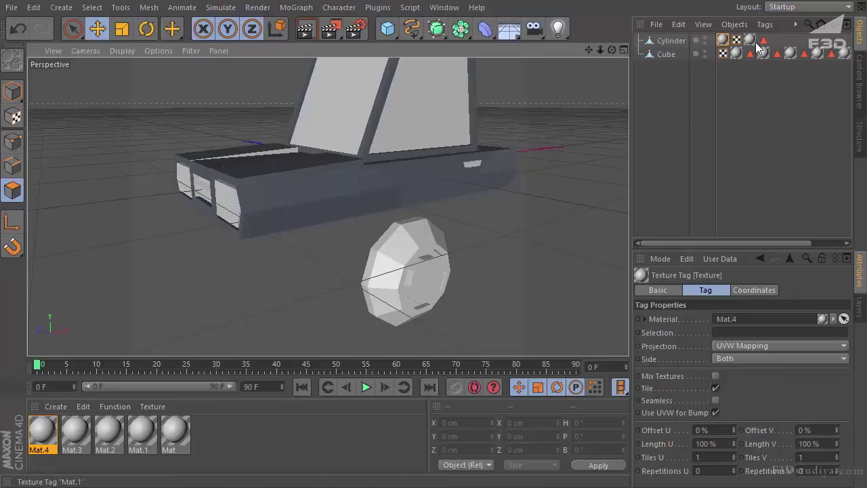
scroll(421, 275, "down", 3)
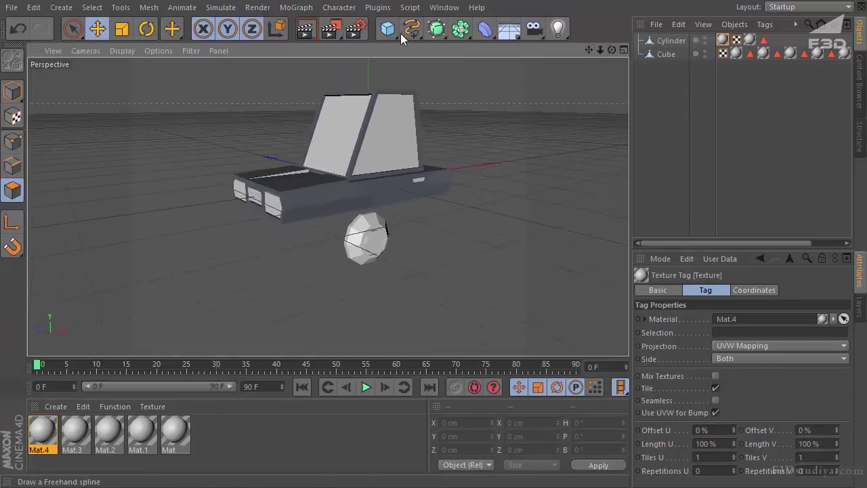
left_click(460, 29)
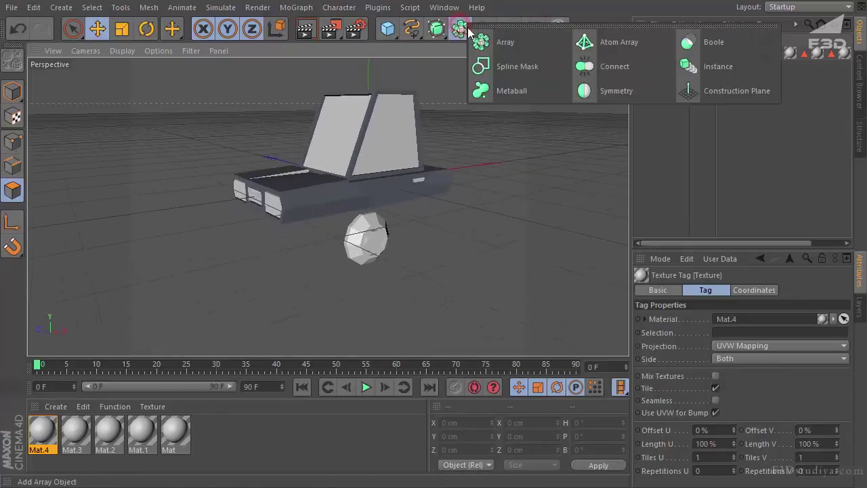
left_click(607, 91)
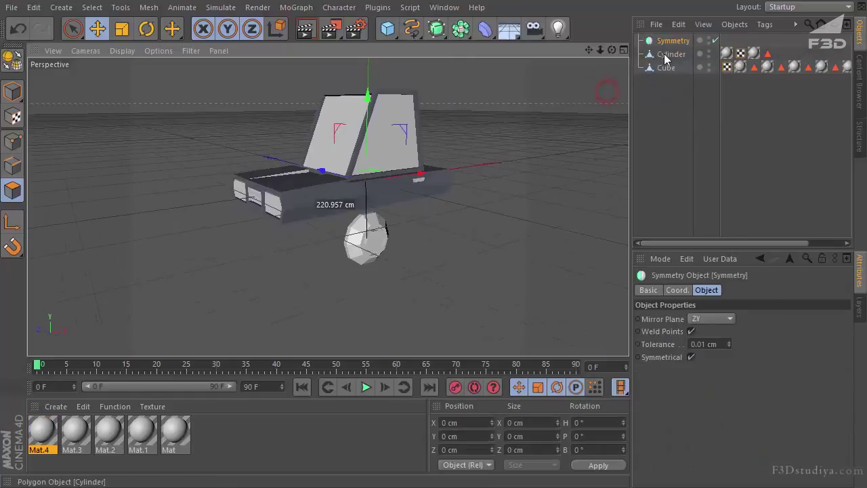
left_click_drag(666, 42, 665, 42)
Step: In the Front view, switch to Model mode and move the wheel cylinder along X to about -82 cm
left_click_drag(611, 49, 489, 222)
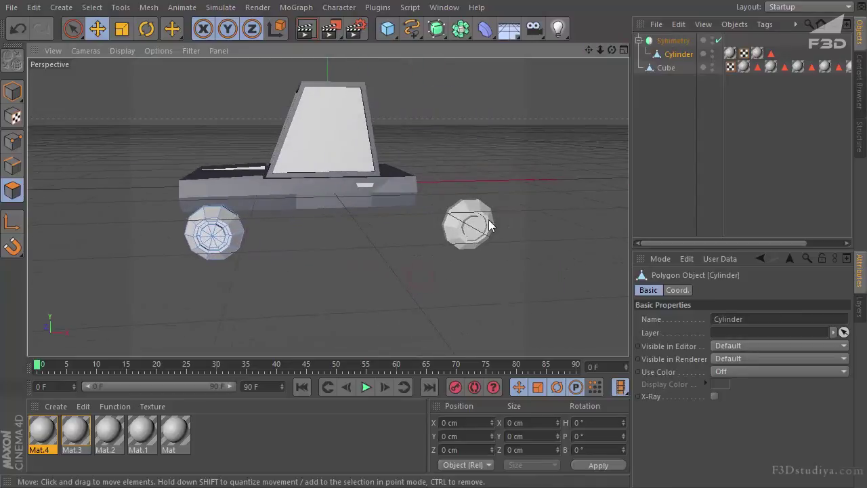
left_click(621, 51)
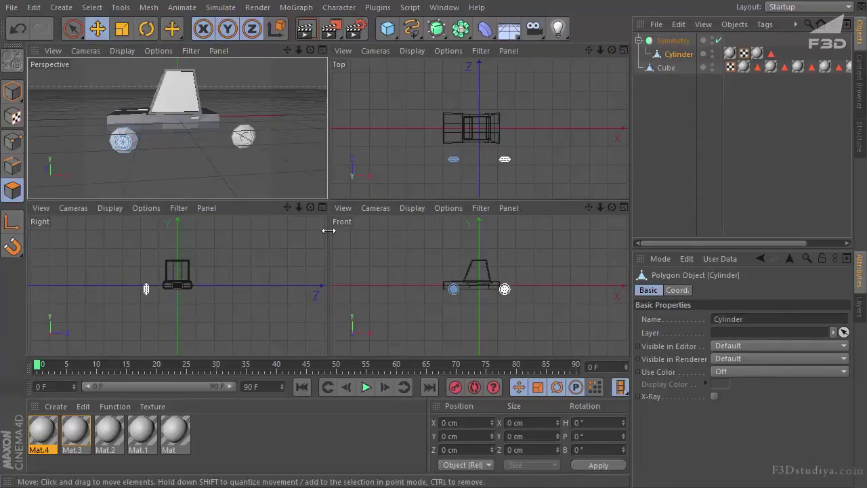
left_click(353, 231)
left_click(623, 208)
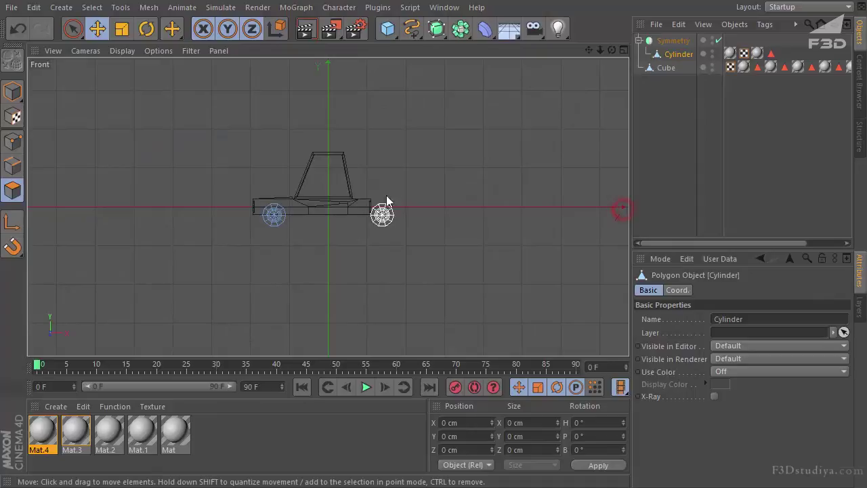
scroll(339, 203, "up", 5)
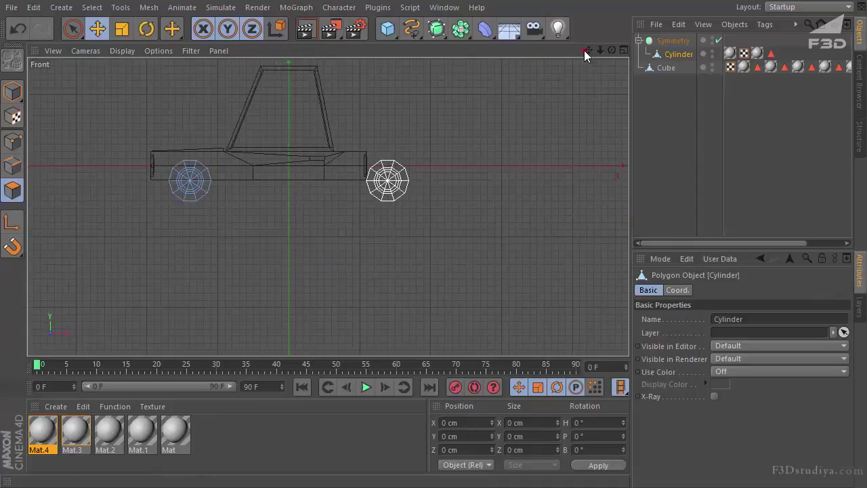
left_click_drag(584, 50, 650, 74)
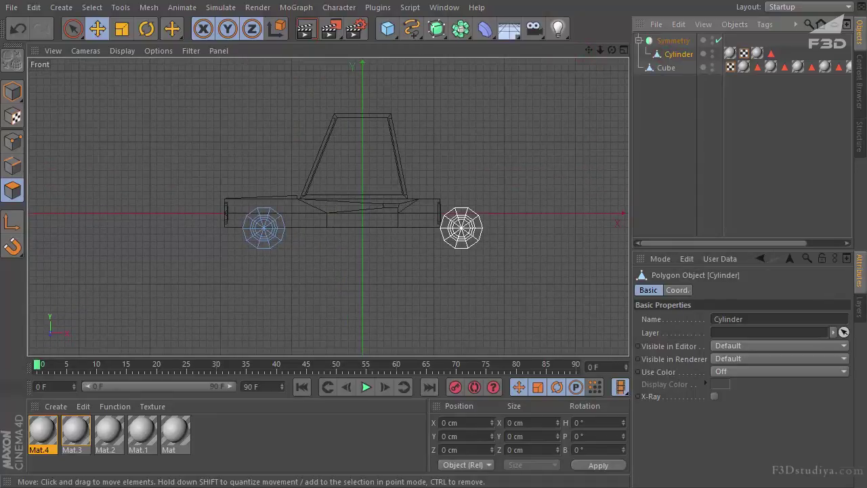
left_click(12, 92)
left_click_drag(344, 227, 384, 230)
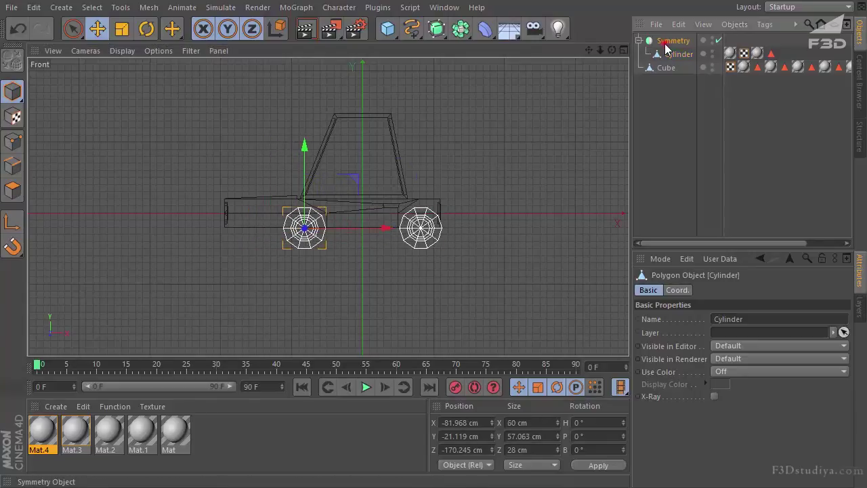
Step: Shift the Symmetry object along X to about -37.6 cm and the wheel cylinder to about -107.8 cm
left_click(672, 40)
scroll(360, 190, "up", 2)
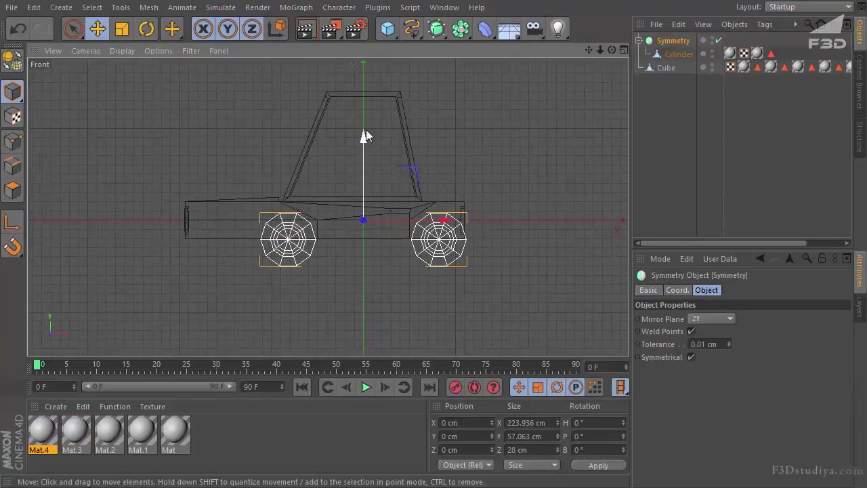
left_click_drag(445, 225, 411, 227)
left_click(680, 56)
left_click_drag(330, 239, 303, 242)
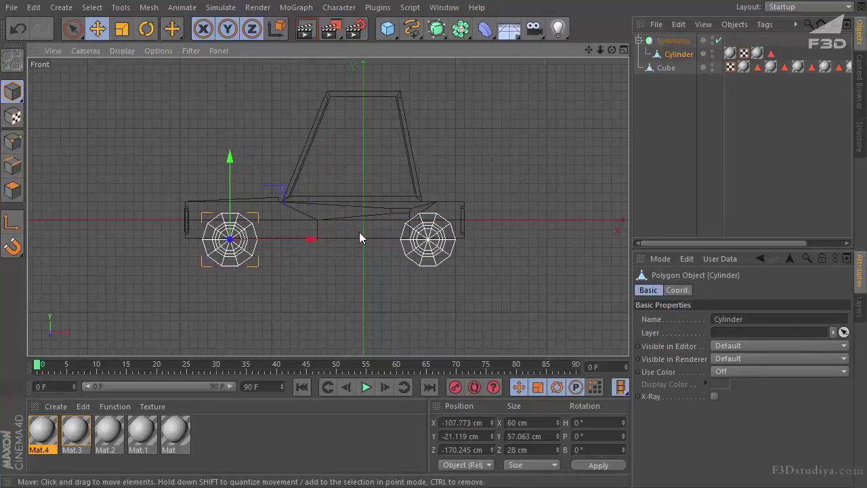
Step: In the Perspective view, move the wheel cylinder along Z against the car body, to about -81.3 cm, and deselect it
left_click(623, 50)
left_click(312, 48)
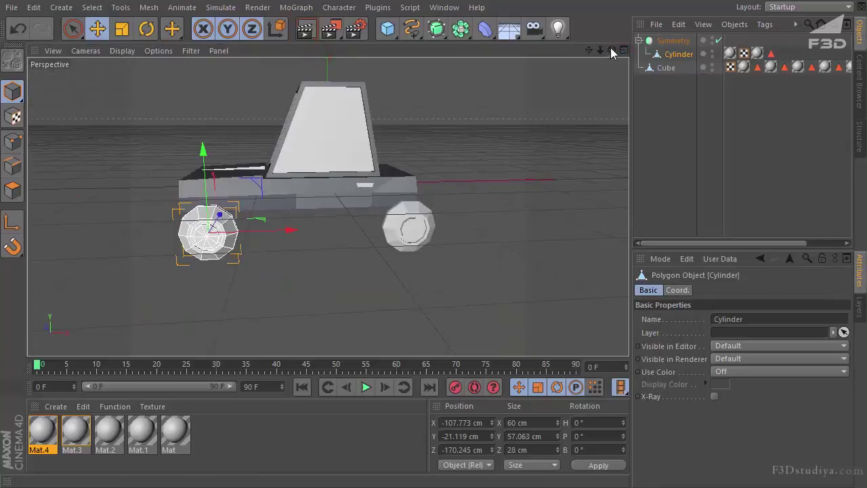
left_click_drag(420, 276, 452, 137, "alt")
left_click_drag(246, 277, 131, 270)
left_click_drag(611, 50, 421, 275)
left_click(668, 98)
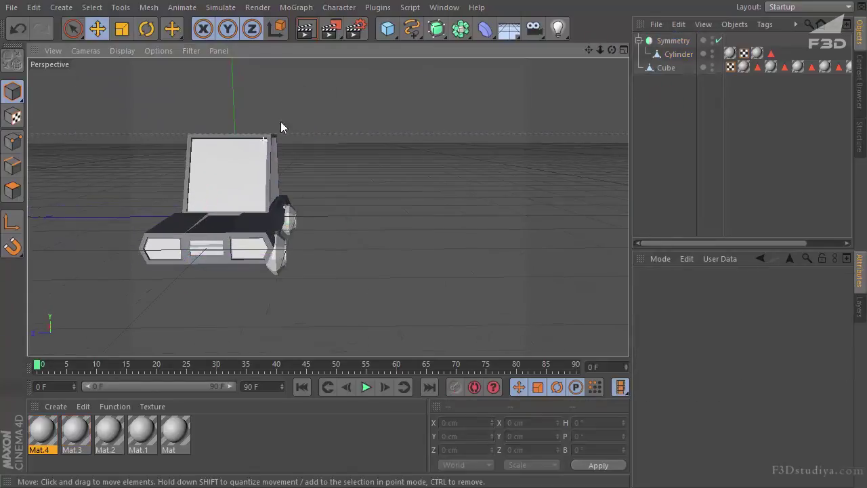
Step: Nest the wheel Symmetry inside a second Symmetry object and set the inner one's mirror plane to XY
left_click_drag(436, 29, 455, 6)
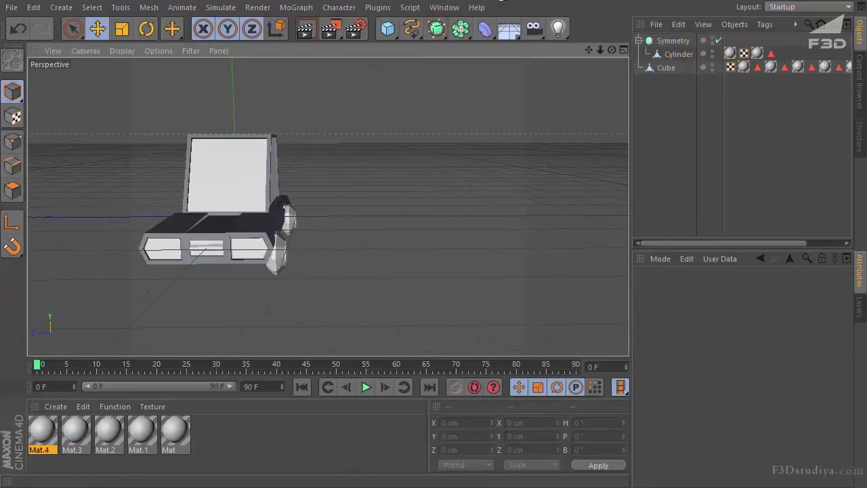
left_click(458, 30)
left_click(588, 90)
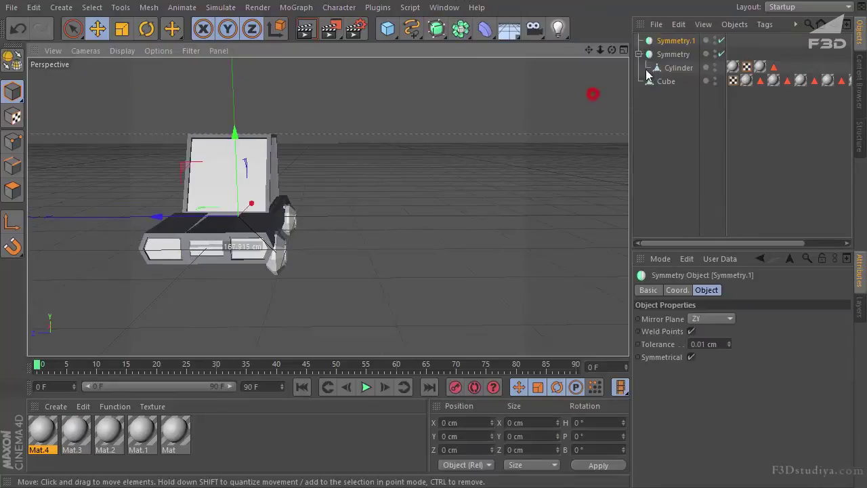
left_click(668, 53)
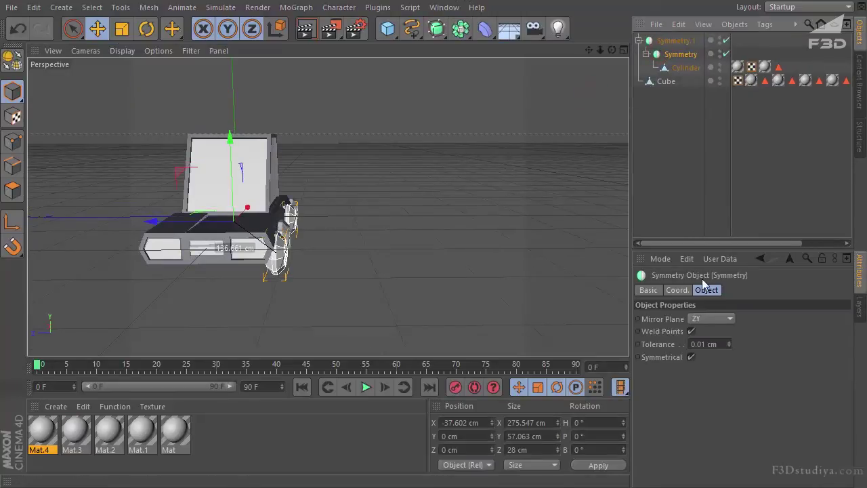
left_click(711, 318)
left_click(704, 354)
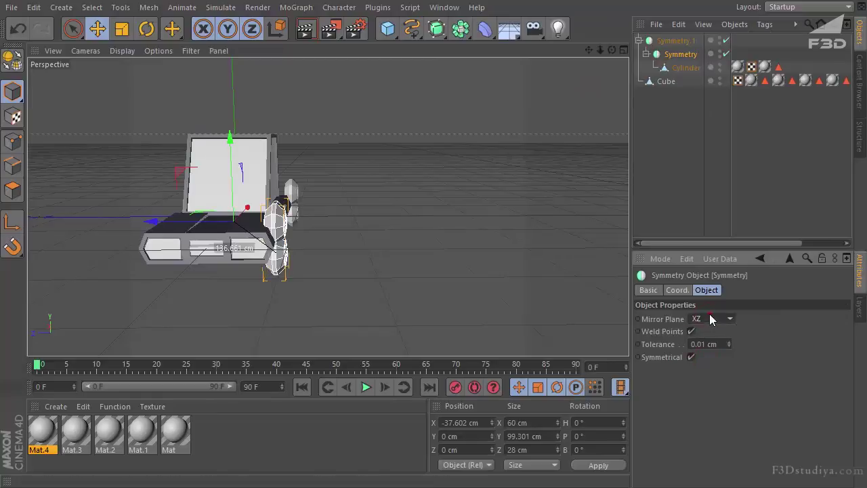
left_click(708, 334)
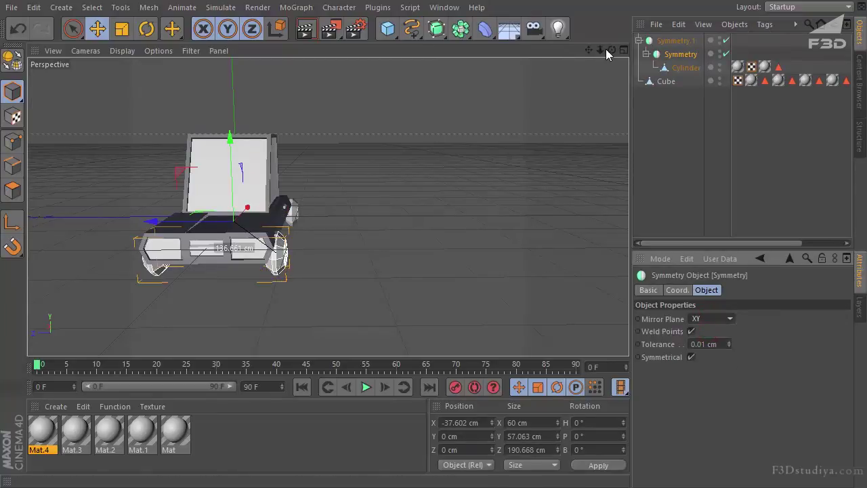
Step: Move the wheel cylinder along X to about -76 cm to bring the front and rear wheels closer together
left_click_drag(612, 53, 468, 167)
left_click_drag(612, 50, 421, 276)
left_click(669, 67)
left_click_drag(372, 237, 392, 237)
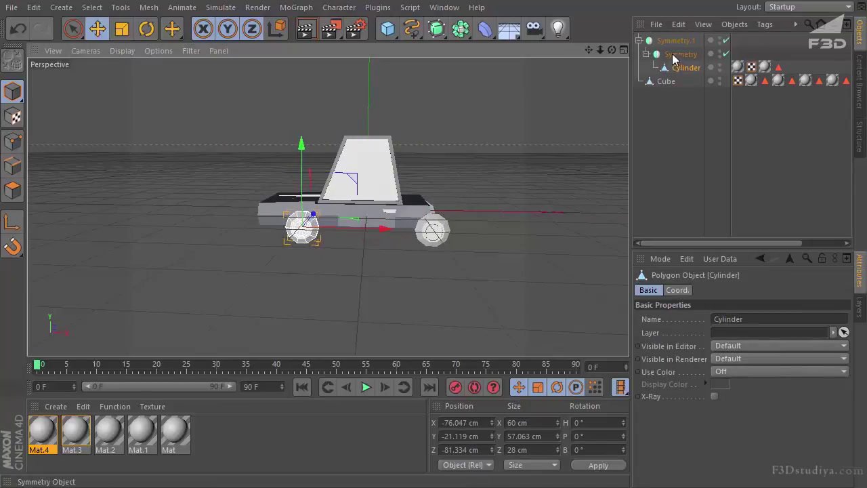
Step: Shift the outer Symmetry object along X toward the car's front so all wheels sit under the body
left_click(646, 53)
left_click(639, 41)
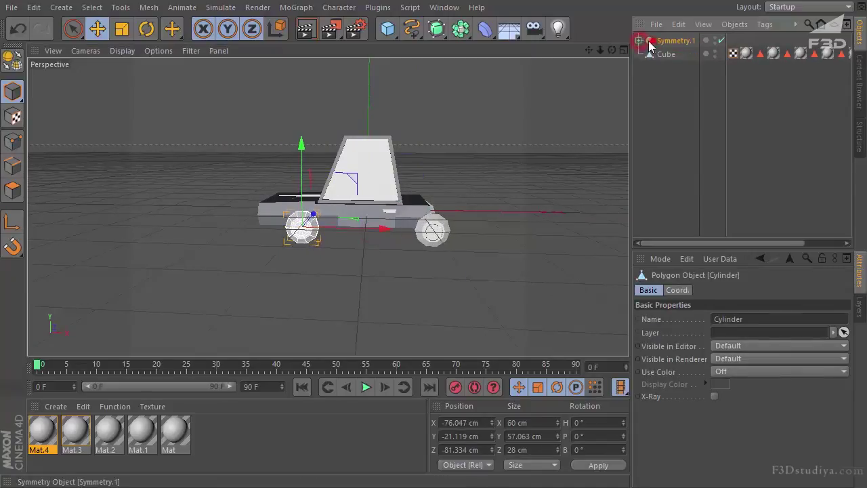
left_click(670, 41)
left_click_drag(446, 216, 424, 212)
Step: Fine-tune the wheels by moving the cylinder to X about -70.1 cm and the outer Symmetry to X about -37.8 cm
left_click(638, 40)
left_click(655, 54)
left_click(646, 53)
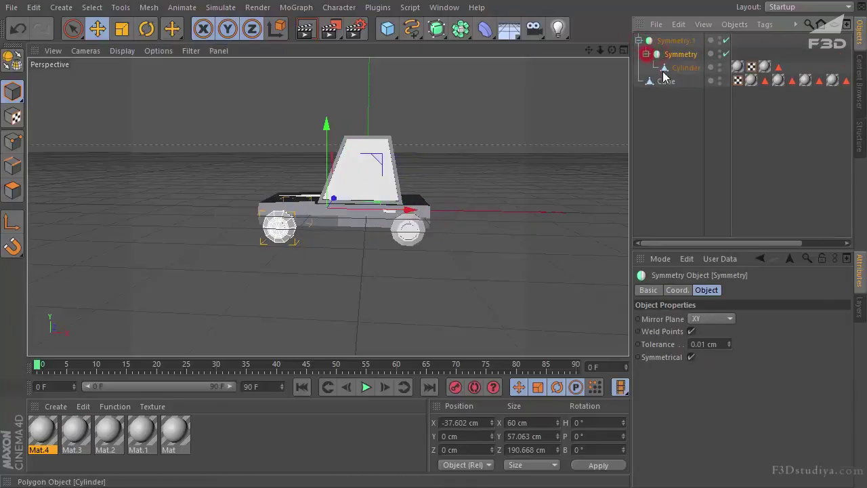
left_click(664, 69)
left_click_drag(344, 230, 349, 229)
left_click(653, 40)
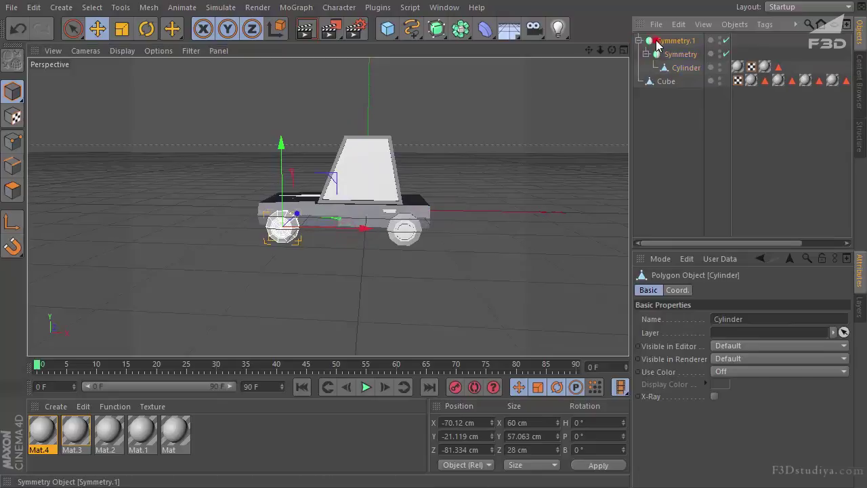
left_click(652, 42)
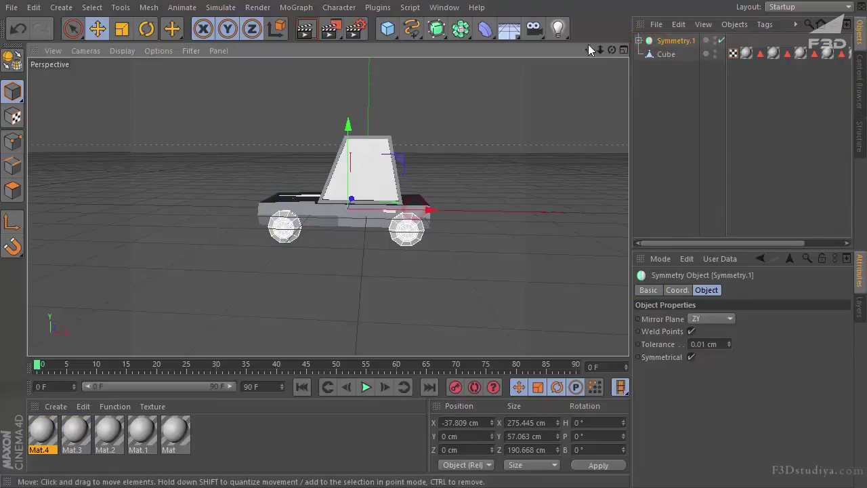
Step: Open the window material Mat in the Material Editor and set its color to white, RGB 255, 255, 255
left_click_drag(612, 50, 420, 275)
left_click(614, 98)
left_click_drag(611, 49, 291, 328)
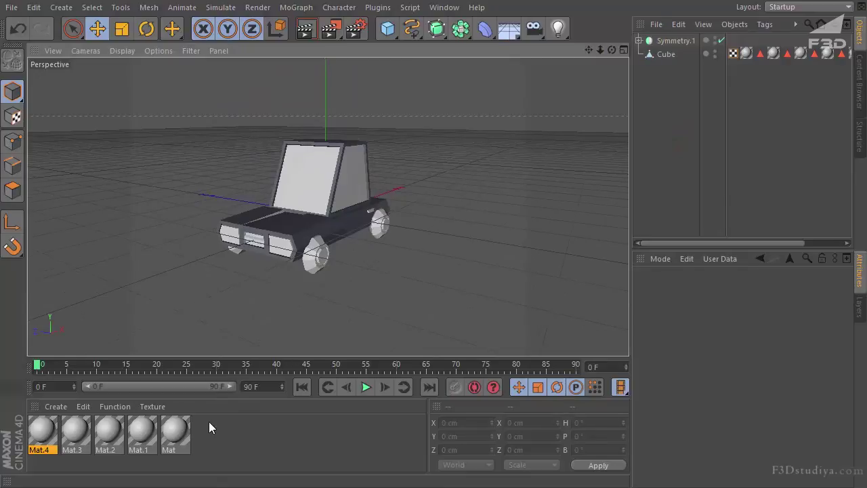
left_click(178, 428)
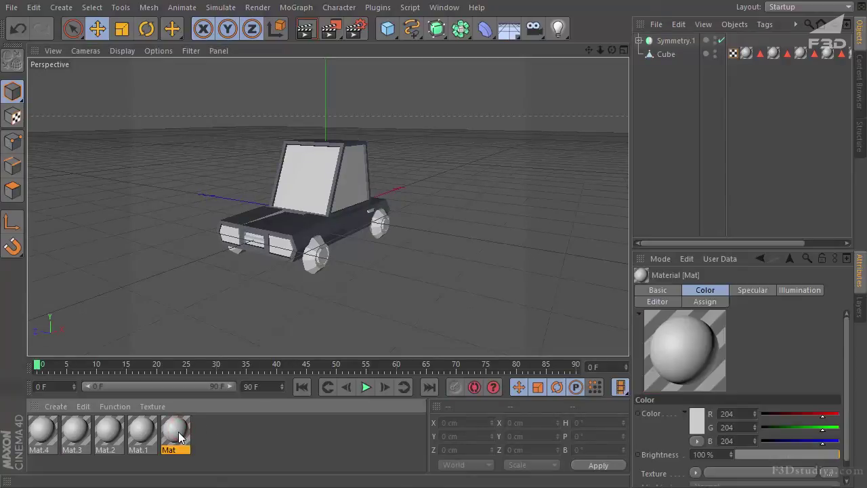
double_click(180, 436)
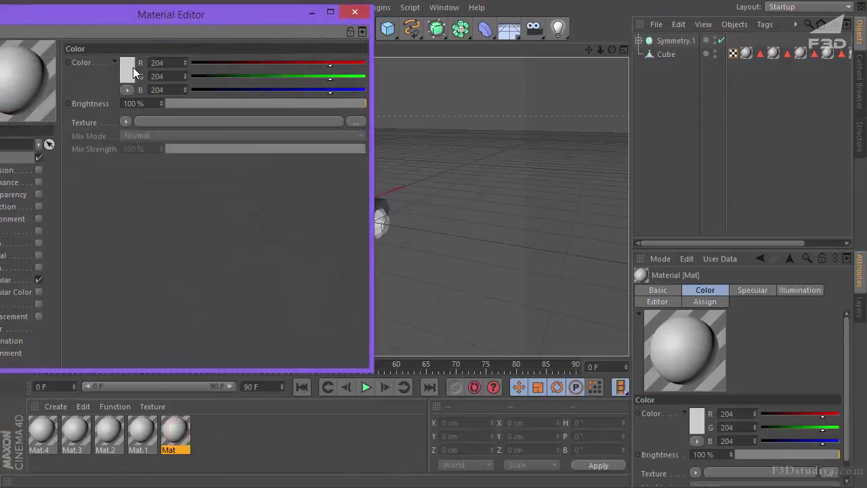
left_click_drag(166, 18, 71, 295)
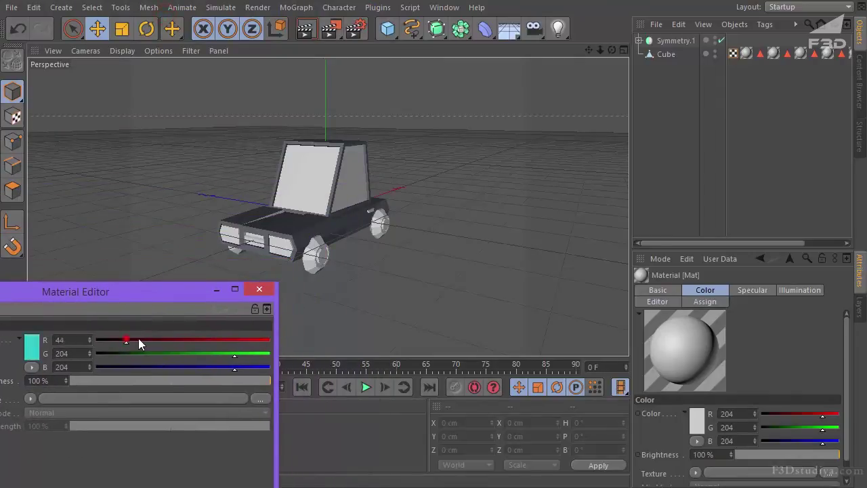
left_click_drag(146, 338, 148, 338)
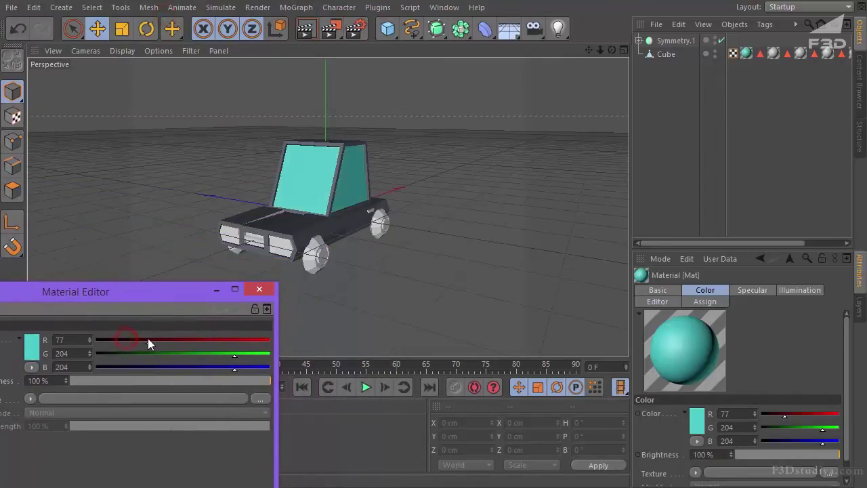
left_click(34, 342)
left_click(2, 302)
left_click(8, 404)
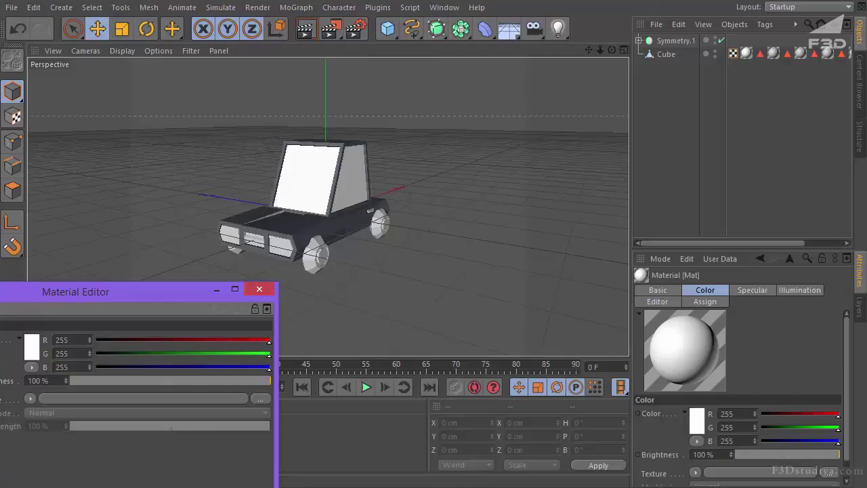
Step: Set the color of the headlight material Mat.1 to yellow, RGB 255, 195, 0
left_click(258, 289)
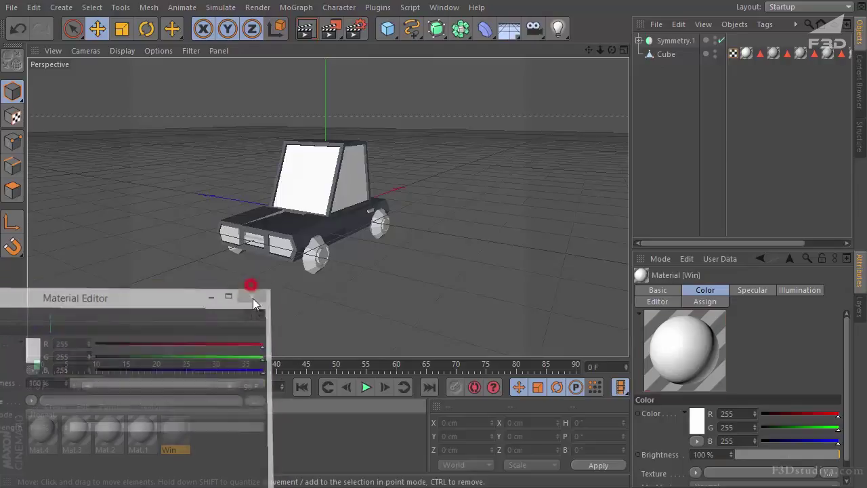
double_click(134, 429)
left_click_drag(197, 15, 619, 97)
left_click_drag(696, 142, 707, 134)
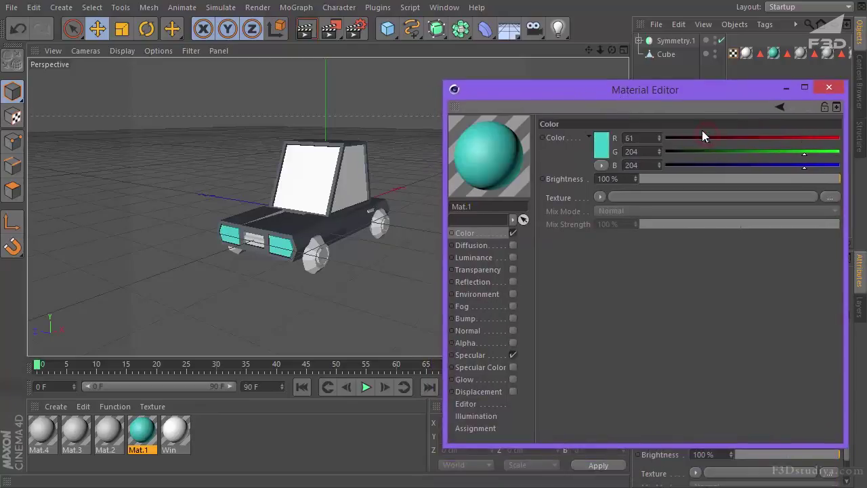
left_click(600, 144)
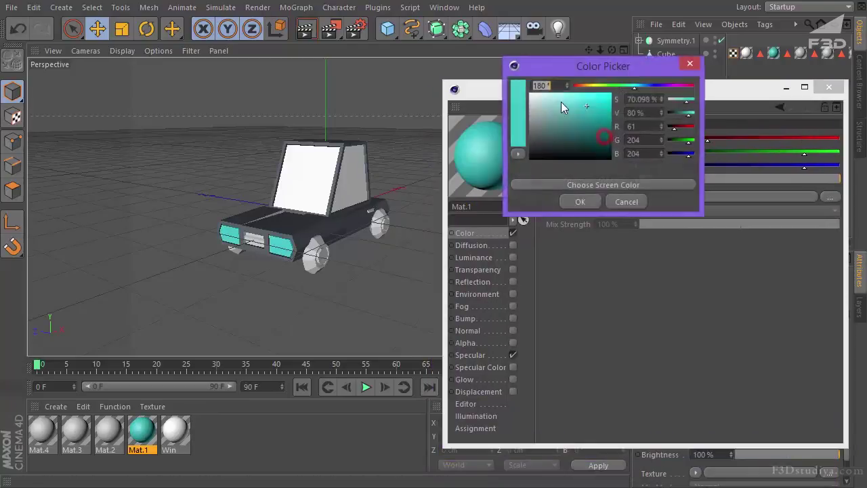
left_click_drag(596, 86, 590, 85)
left_click(589, 98)
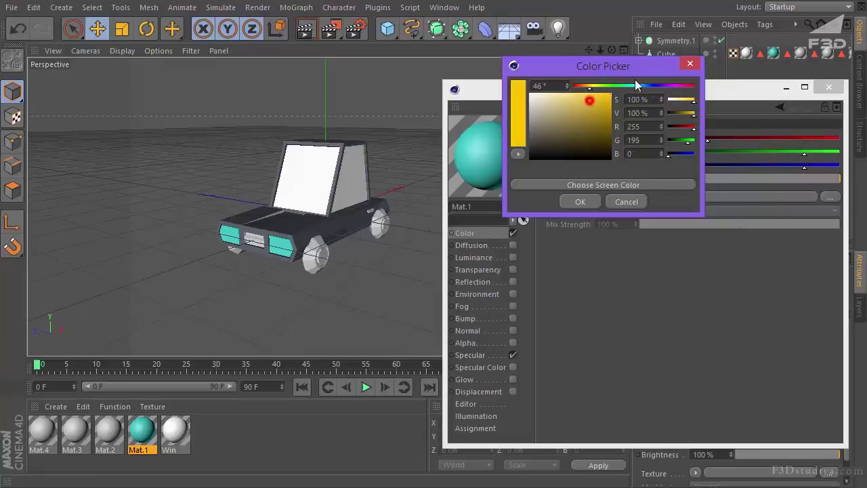
left_click(590, 203)
left_click(828, 89)
Step: Set the color of material Mat.2 to pure red, RGB 255, 0, 0
double_click(108, 433)
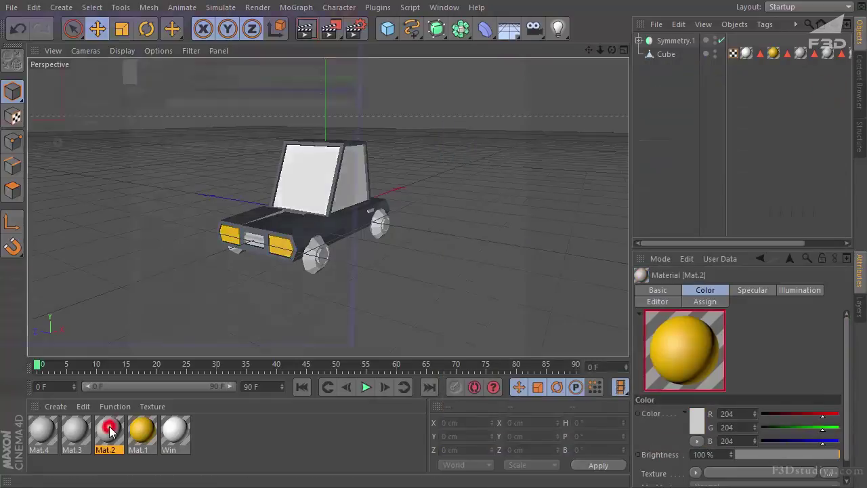
left_click_drag(256, 14, 174, 228)
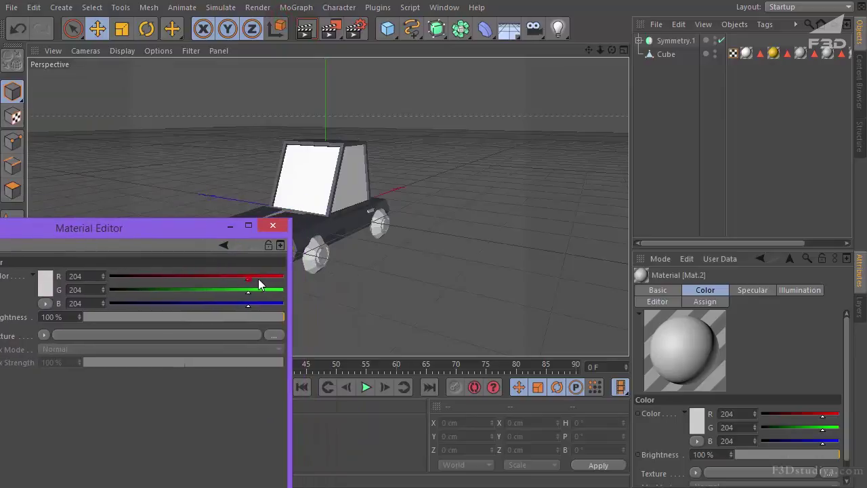
left_click(43, 282)
left_click_drag(44, 244, 53, 237)
left_click(22, 345)
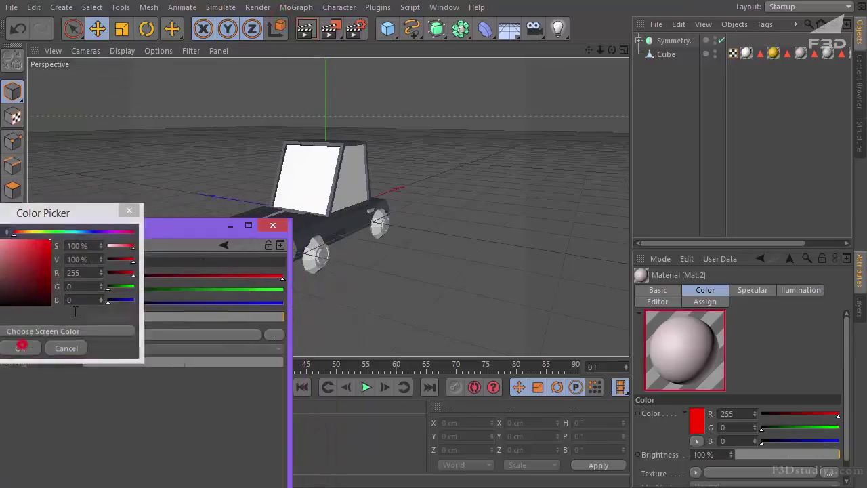
left_click(272, 224)
Step: Set the color of material Mat.3, used on the wheel hubs and grille, to dark gray, RGB 93, 93, 93
left_click(80, 425)
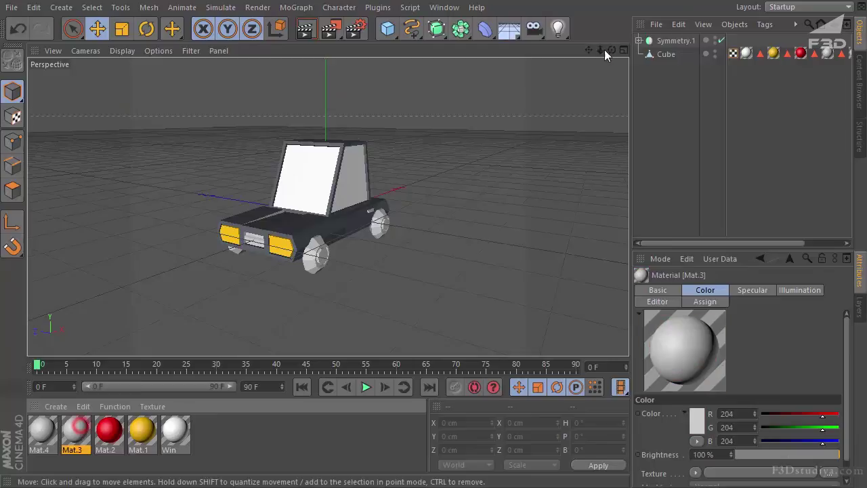
left_click_drag(611, 50, 391, 141)
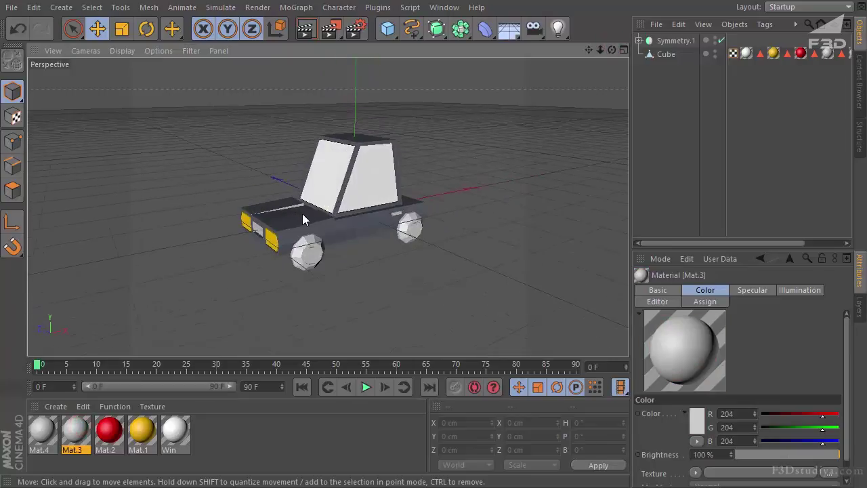
double_click(77, 430)
left_click(124, 68)
left_click_drag(107, 51, 34, 64)
left_click(94, 127)
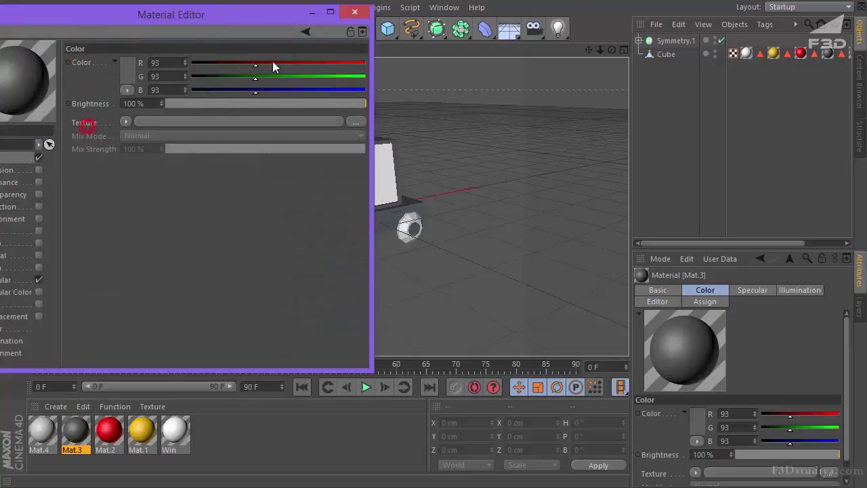
left_click(352, 15)
Step: Set the color of the tire material Mat.4 to near-black, RGB 28, 28, 28
scroll(329, 203, "up", 3)
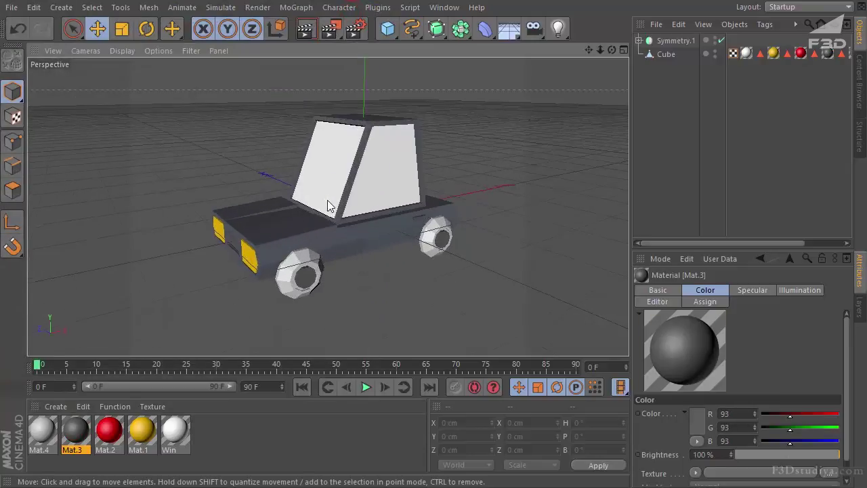
double_click(42, 434)
left_click_drag(138, 21, 196, 365)
left_click(284, 346)
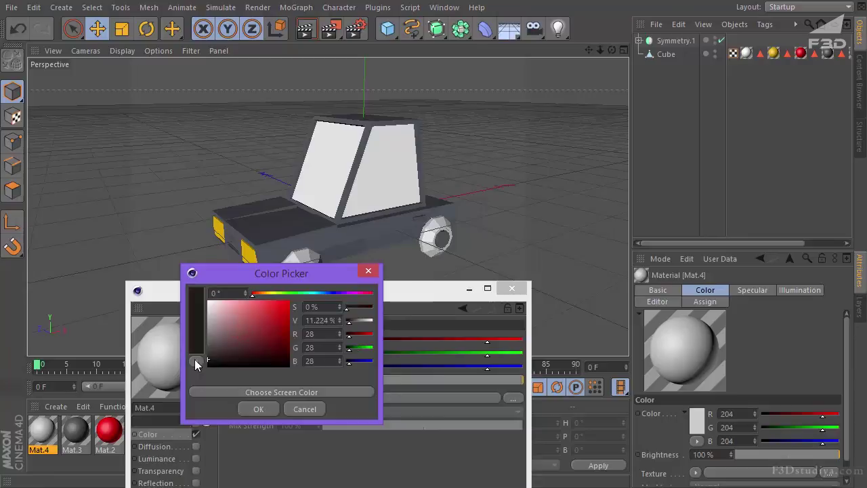
left_click(264, 408)
left_click(518, 290)
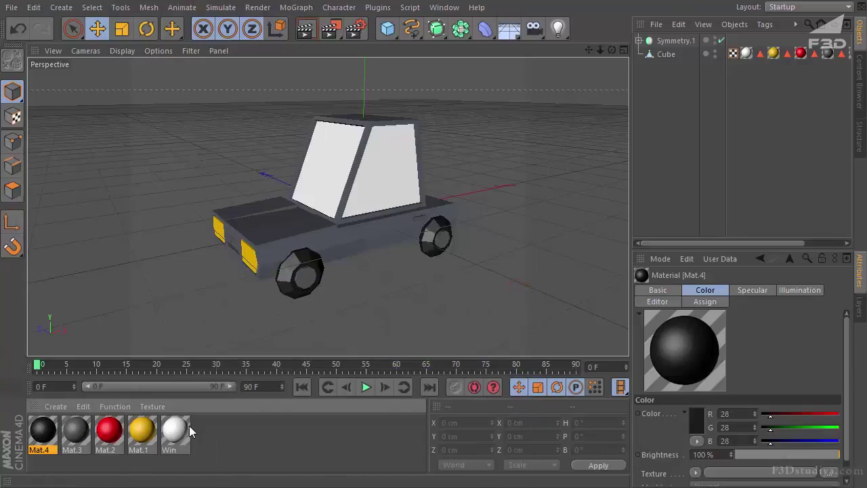
Step: Create a new material for the car body and set its color to bright blue, RGB 0, 187, 255
double_click(203, 429)
double_click(34, 437)
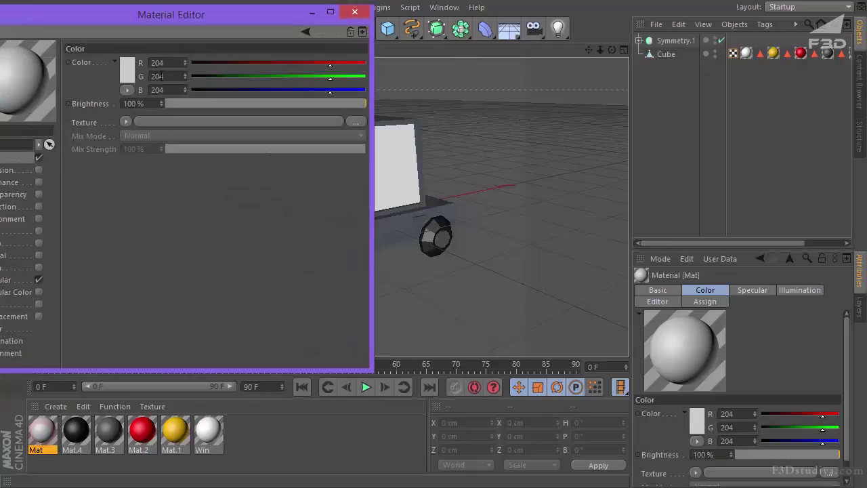
left_click(130, 68)
left_click_drag(135, 17, 165, 19)
left_click(119, 32)
left_click(106, 132)
left_click(355, 12)
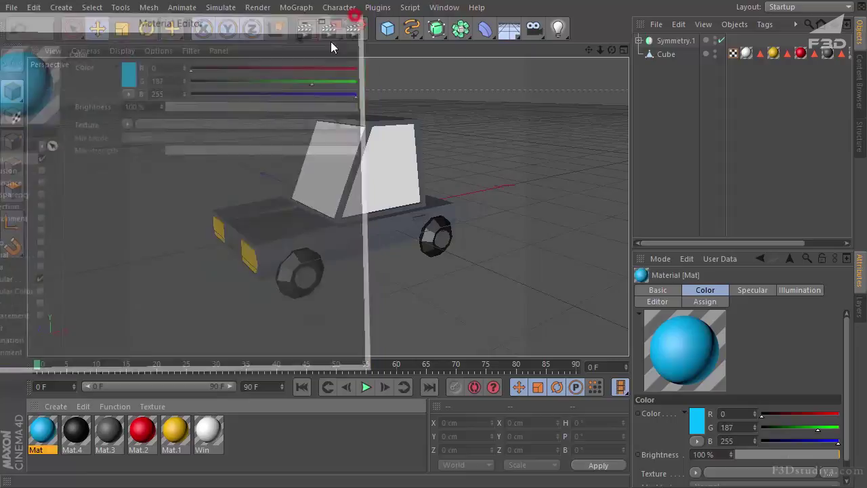
Step: Select all six materials and turn off their Specular channel together in the Material Editor
double_click(45, 439)
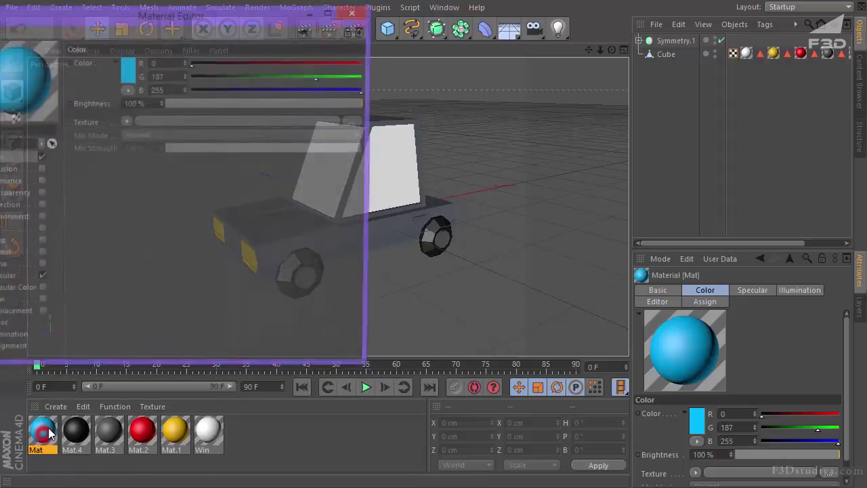
left_click_drag(194, 30, 579, 18)
left_click_drag(247, 431, 27, 462)
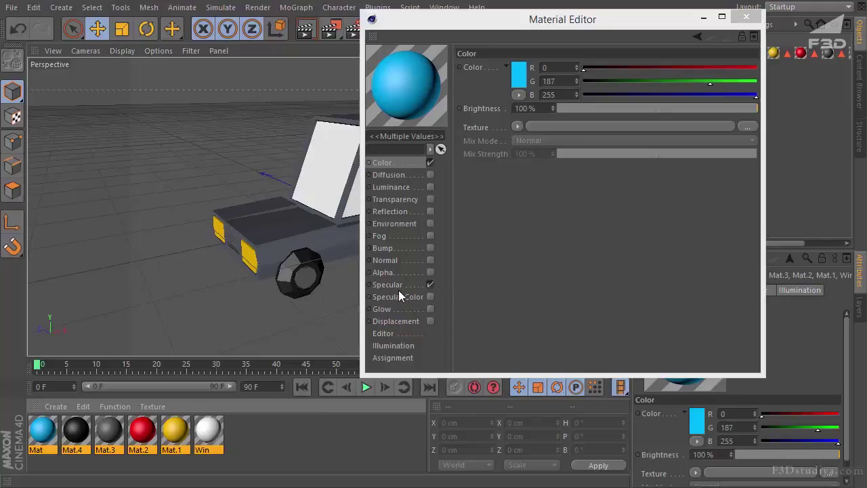
left_click(429, 285)
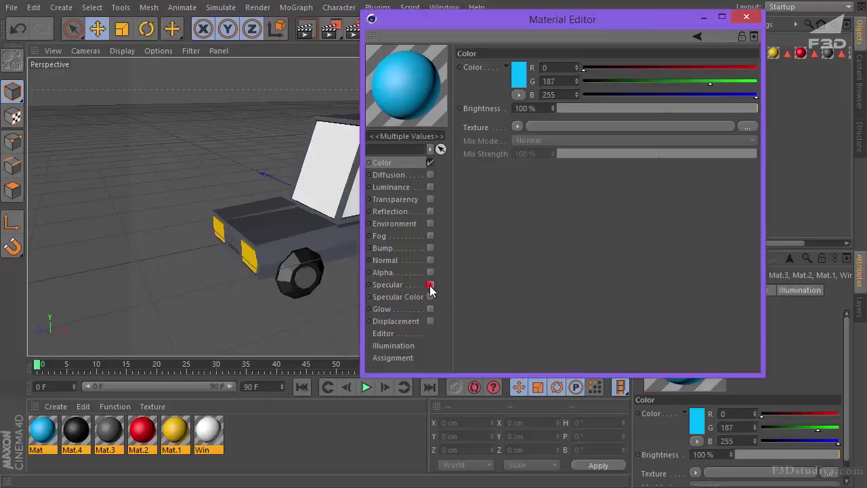
left_click(746, 17)
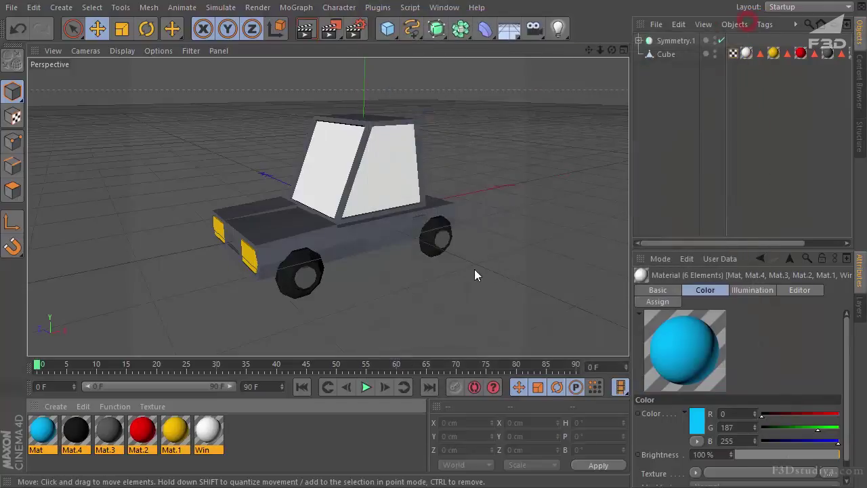
Step: Apply the blue material Mat to the Cube and move its texture tag ahead of all the Cube's other tags
left_click(328, 436)
left_click_drag(40, 439, 650, 58)
left_click_drag(629, 85, 526, 88)
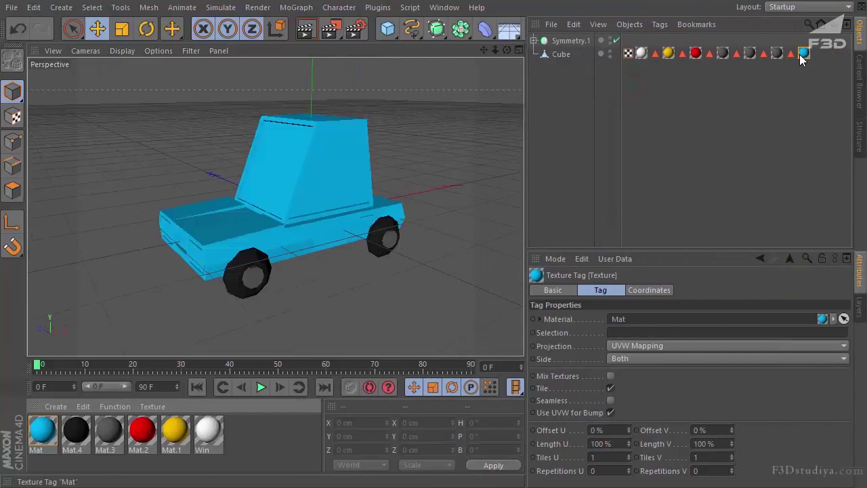
left_click_drag(801, 60, 562, 58)
left_click_drag(422, 276, 420, 276, "alt")
left_click(580, 104)
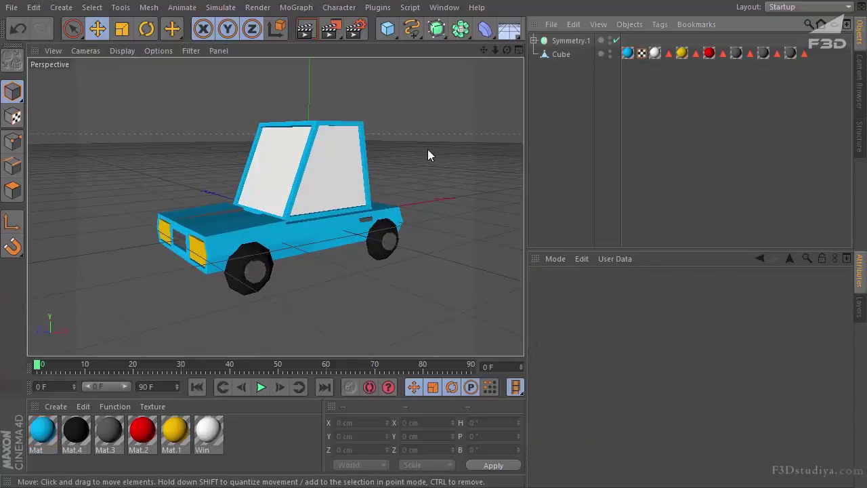